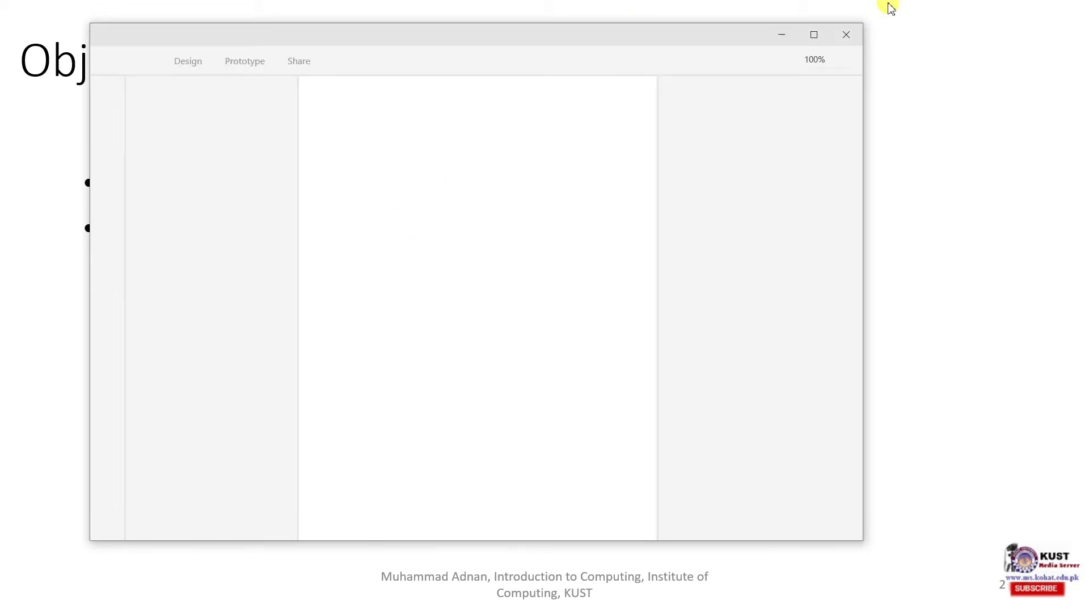
Step: Maximize the window and widen the Web 1920 – 1 artboard to about 2906 by 1075
left_click(817, 33)
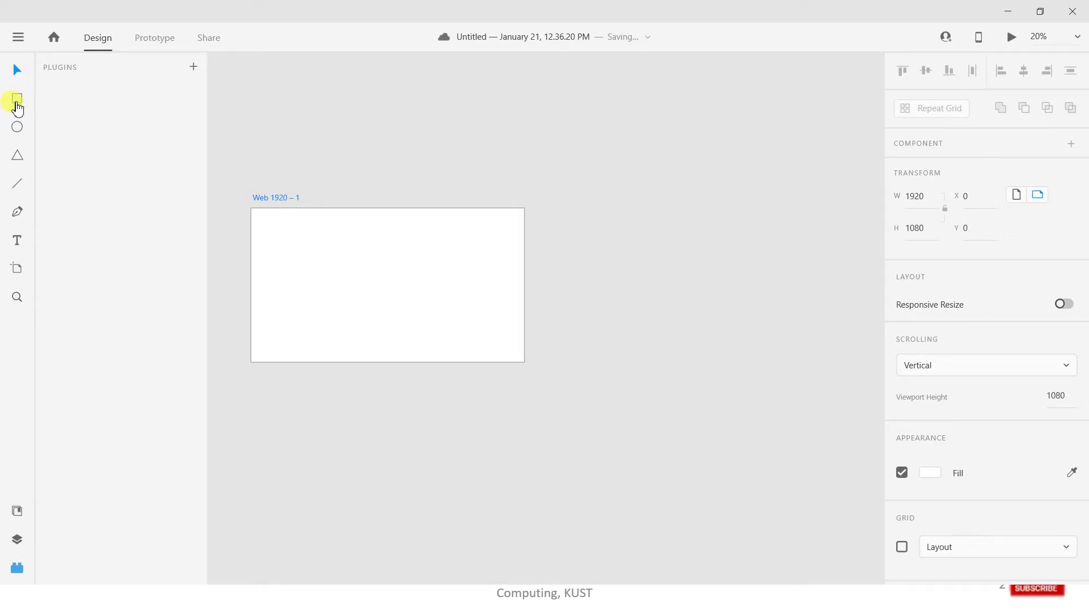
double_click(275, 196)
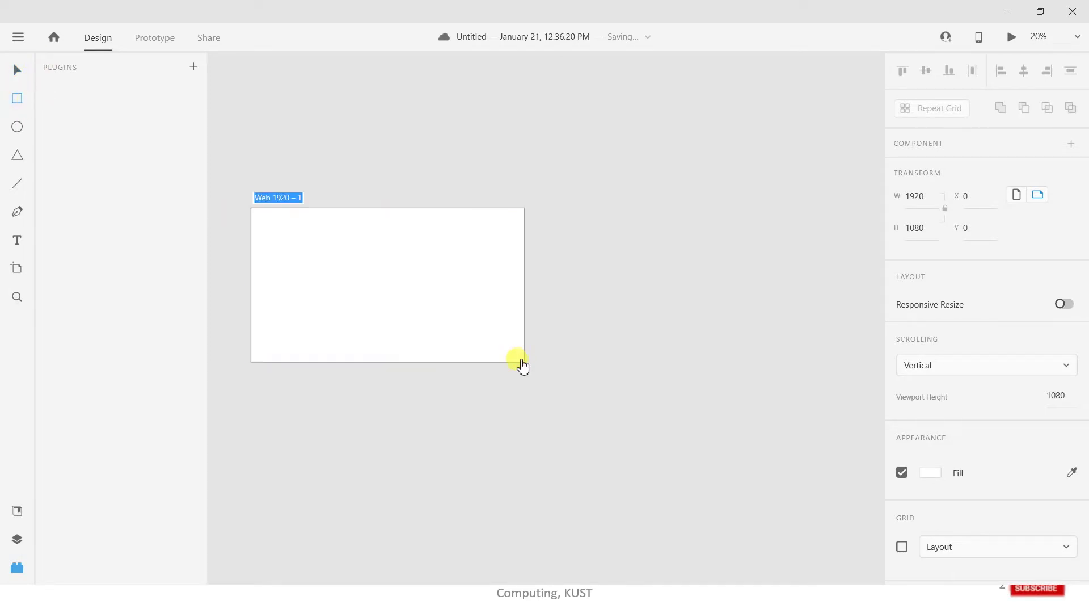
left_click(19, 69)
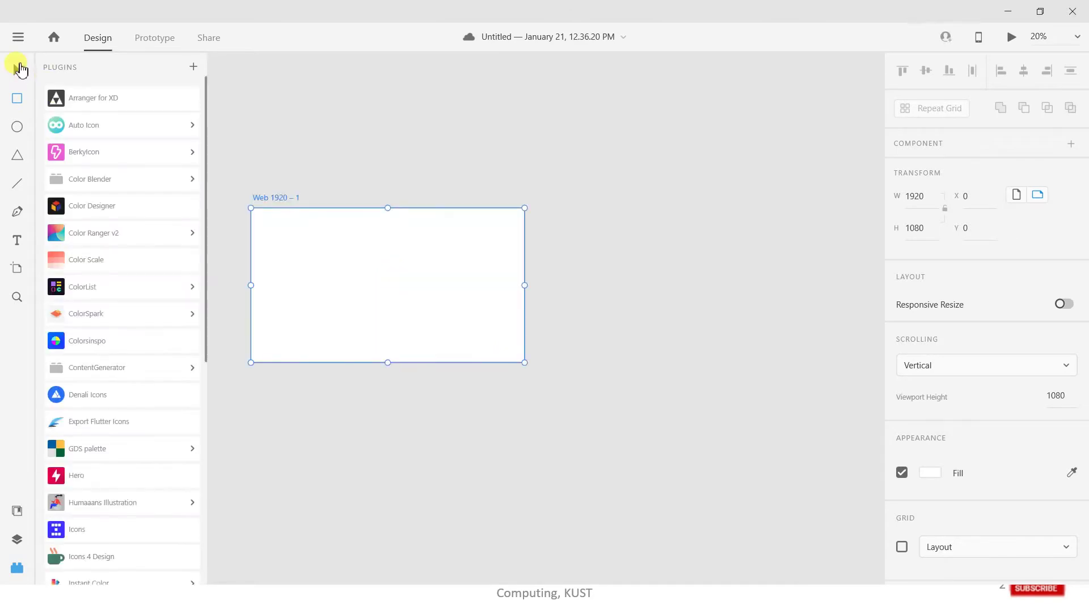
left_click(19, 68)
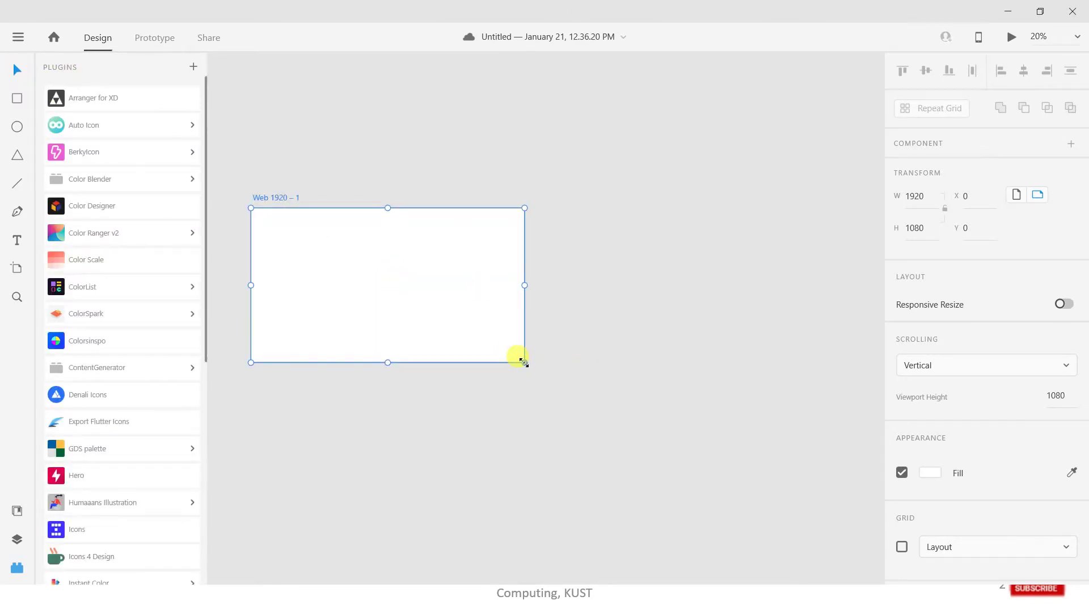
left_click(187, 430)
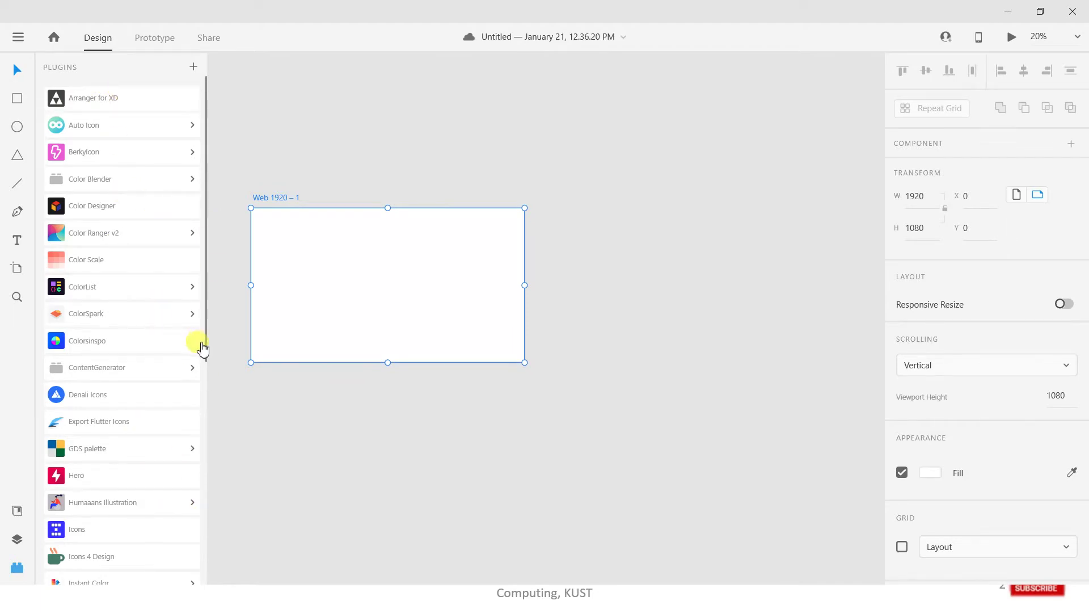
left_click_drag(524, 362, 664, 361)
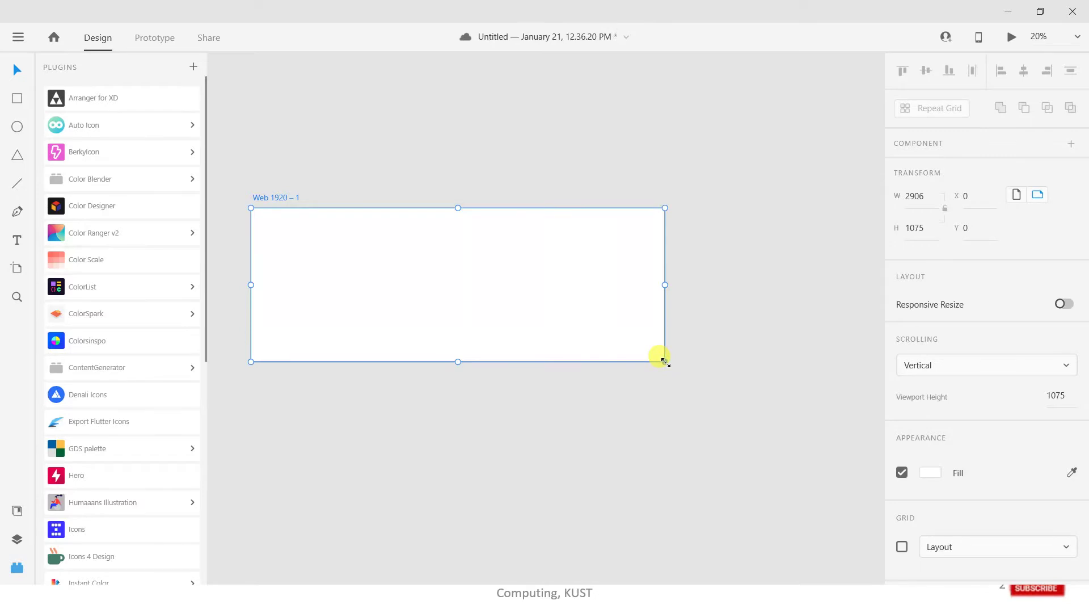
Step: Draw a circle about 197 wide and high near the artboard's upper-left corner
scroll(320, 288, "up", 1)
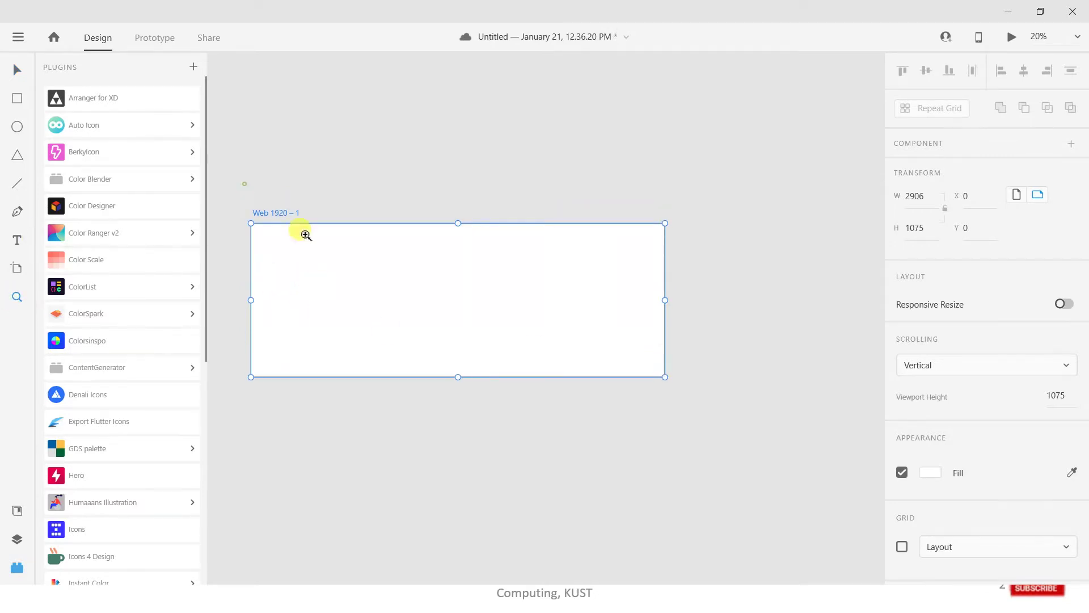
left_click_drag(246, 186, 479, 360)
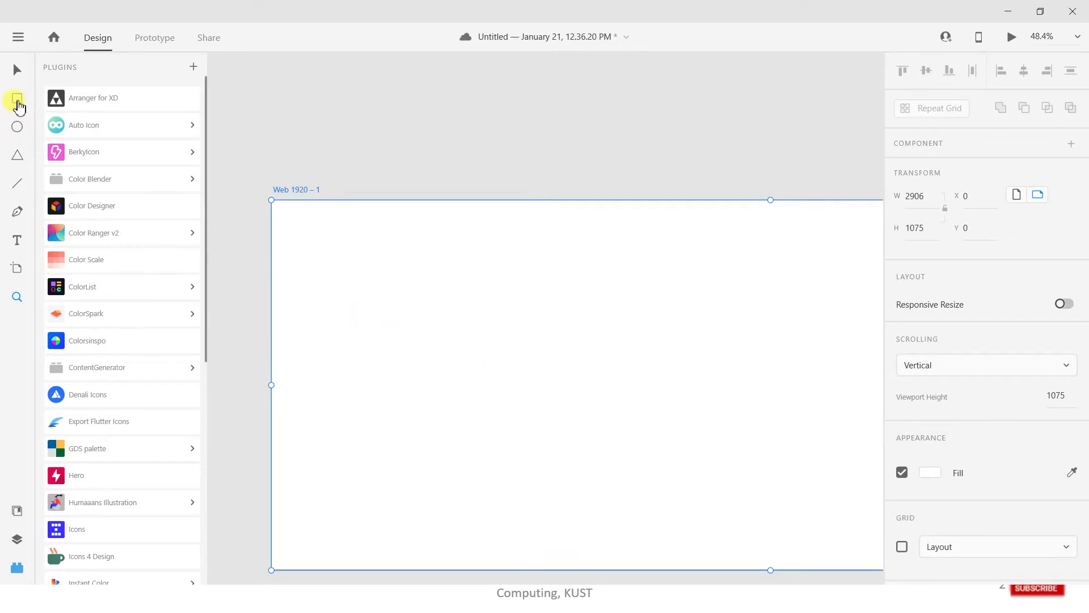
left_click(17, 129)
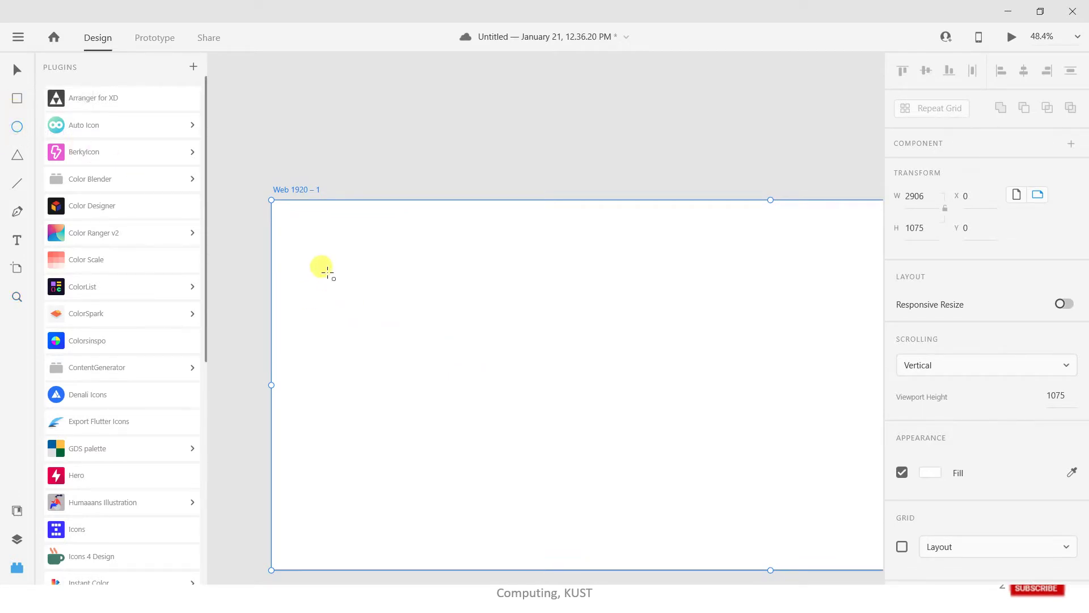
left_click_drag(329, 265, 396, 331)
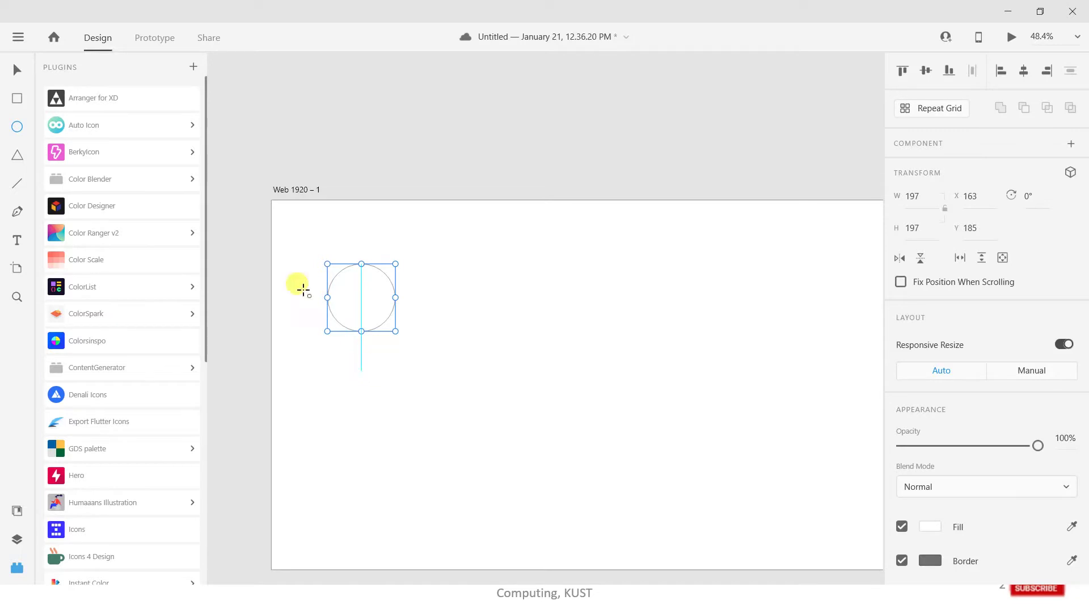
Step: Duplicate the circle twice to form a horizontal row of three circles
left_click(17, 69)
left_click_drag(376, 305, 470, 296, "alt")
left_click_drag(379, 314, 586, 297, "alt")
left_click_drag(444, 285, 454, 297)
Step: Move the three-circle row to about X 282, Y 175, and shift the third circle to about X 864 for even spacing
left_click_drag(299, 250, 652, 349)
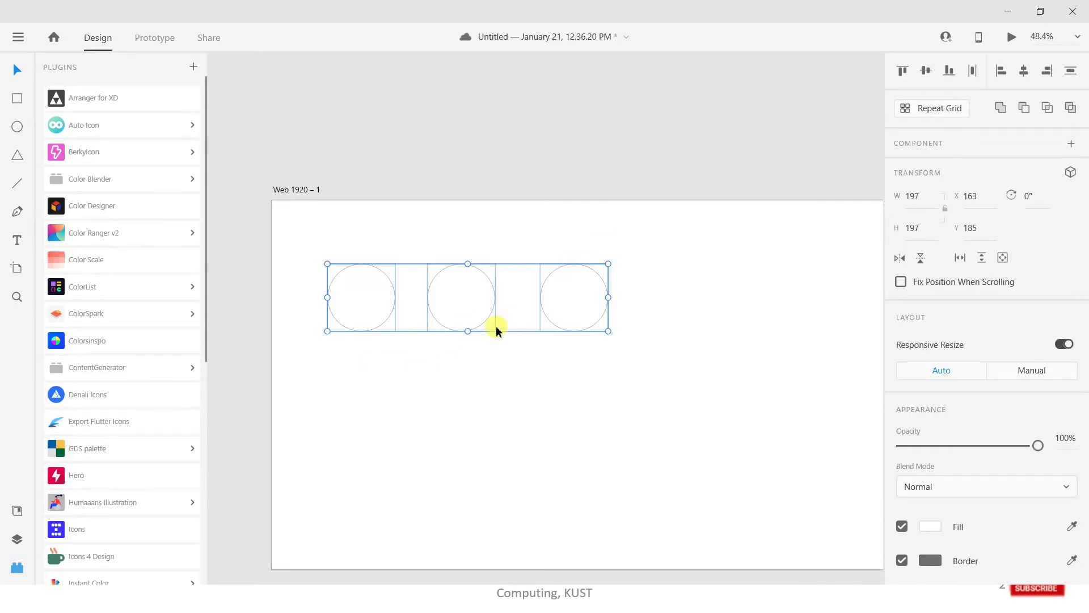
left_click_drag(567, 292, 609, 288)
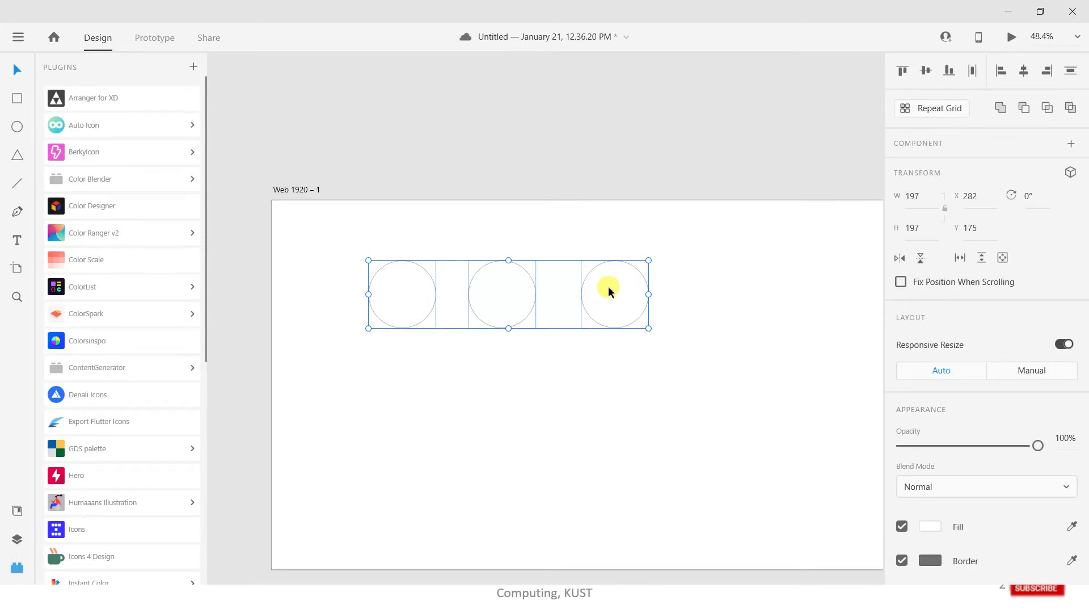
left_click(609, 287)
left_click(627, 295)
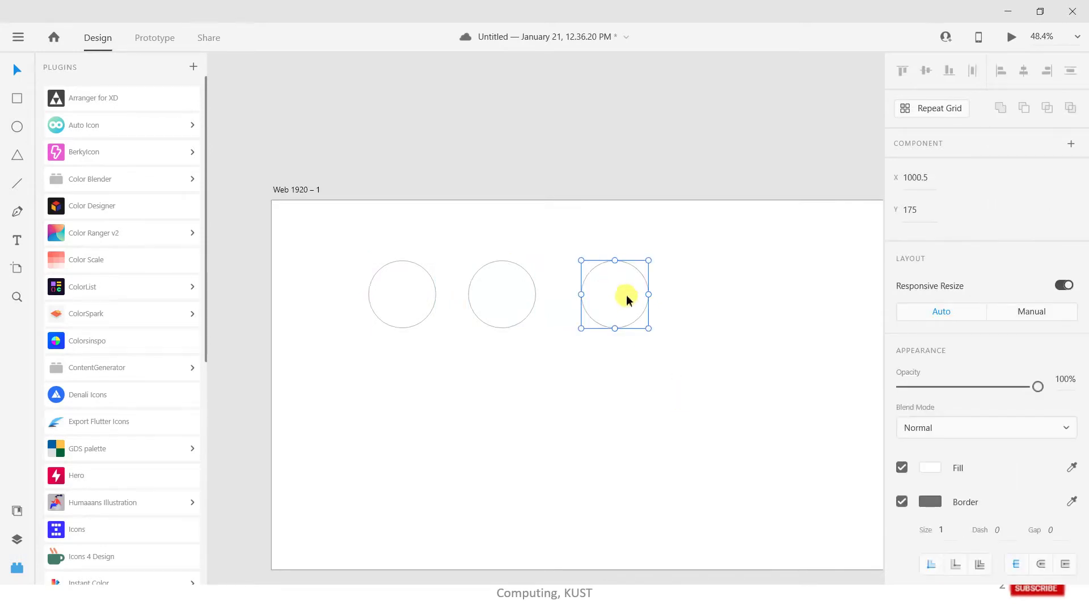
left_click_drag(626, 295, 612, 294)
left_click(492, 437)
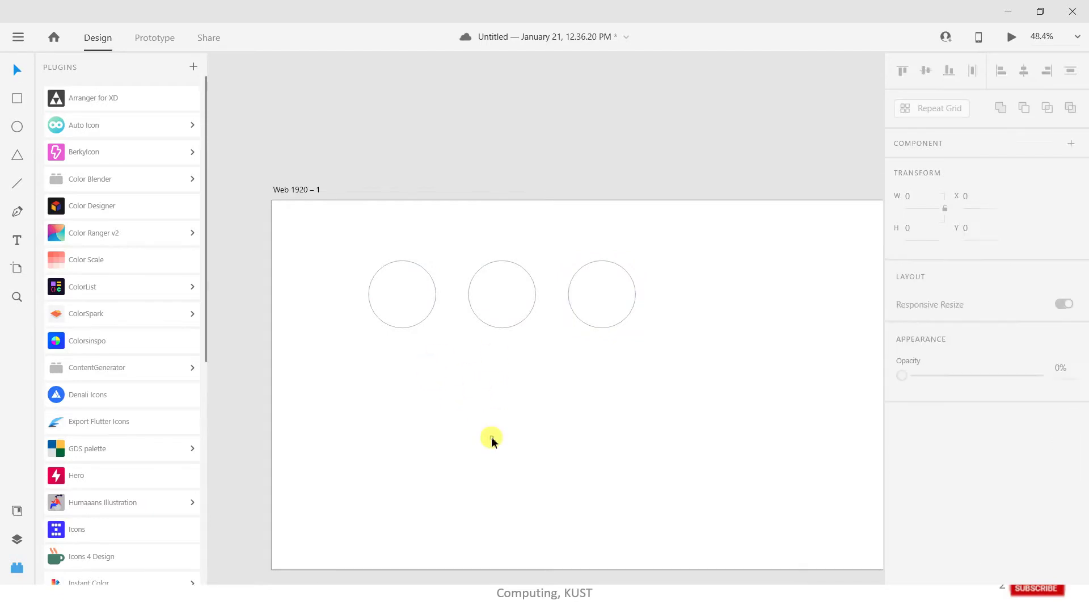
Step: Fill the first circle with red #E70D0D and save the colour as a swatch
left_click(414, 299)
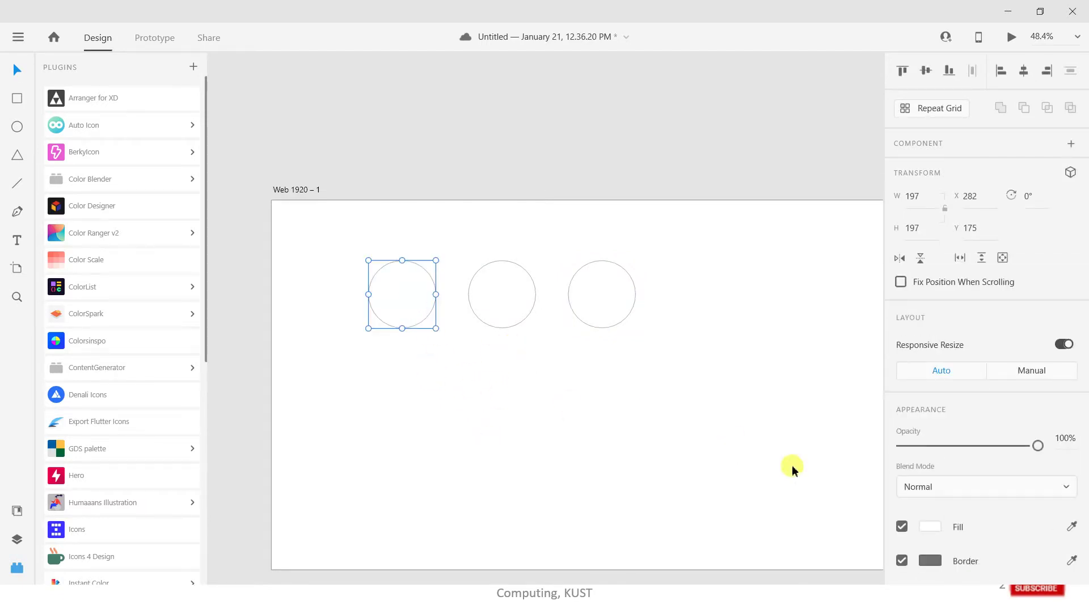
left_click(936, 534)
left_click(821, 392)
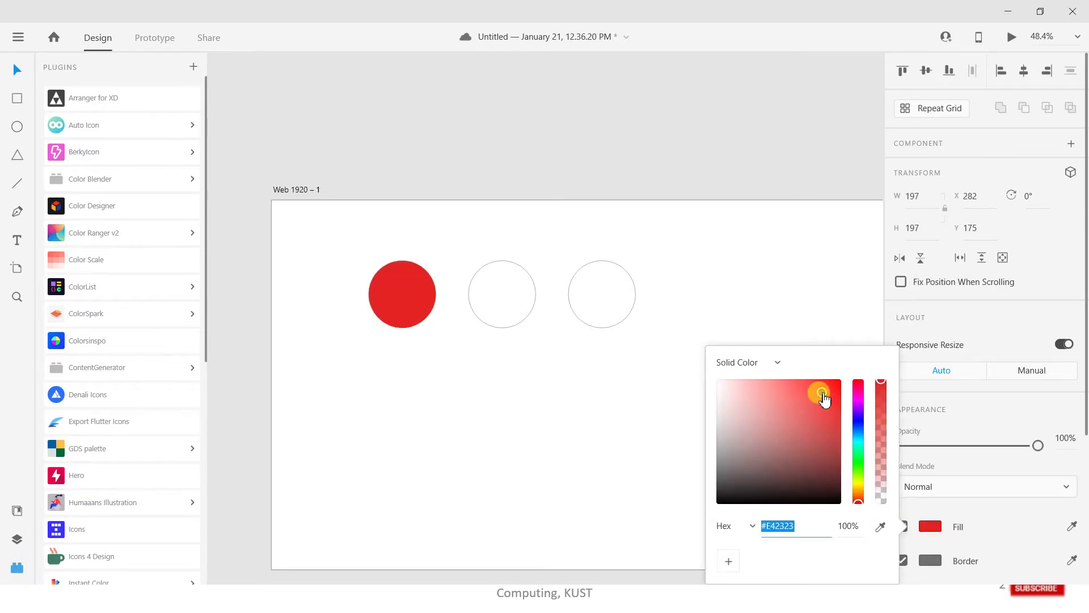
left_click_drag(840, 386, 835, 391)
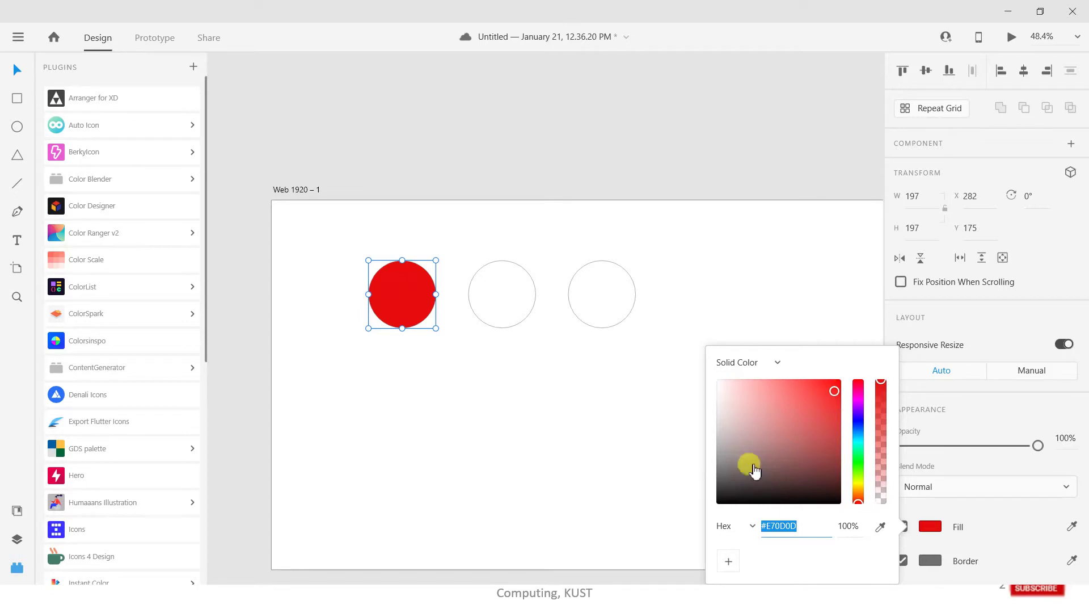
left_click(728, 567)
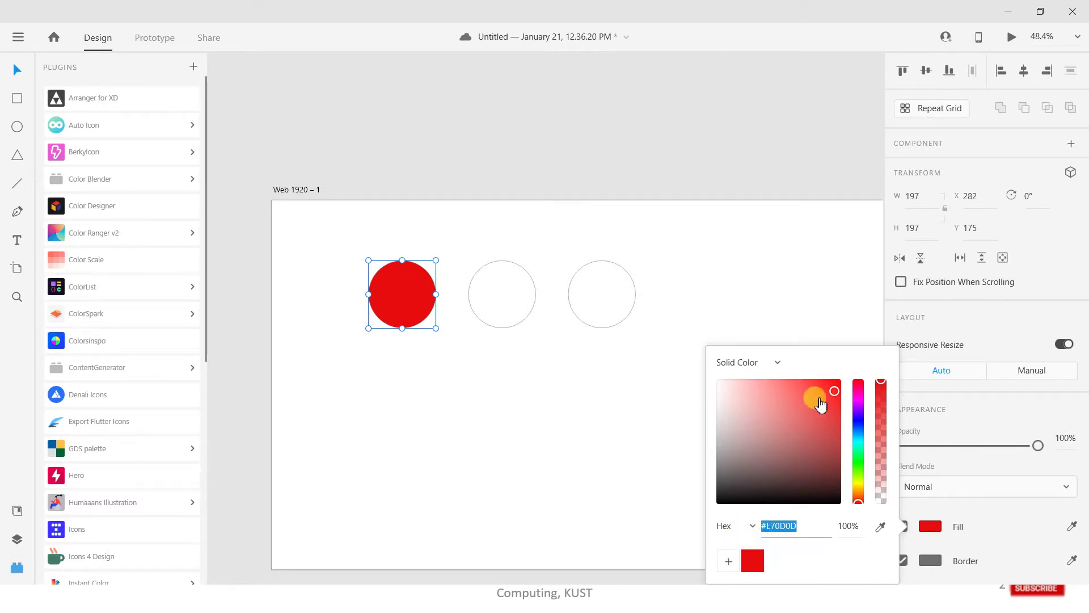
Step: Fill the middle circle with blue #80A4E0 and save the colour as a swatch
left_click(506, 302)
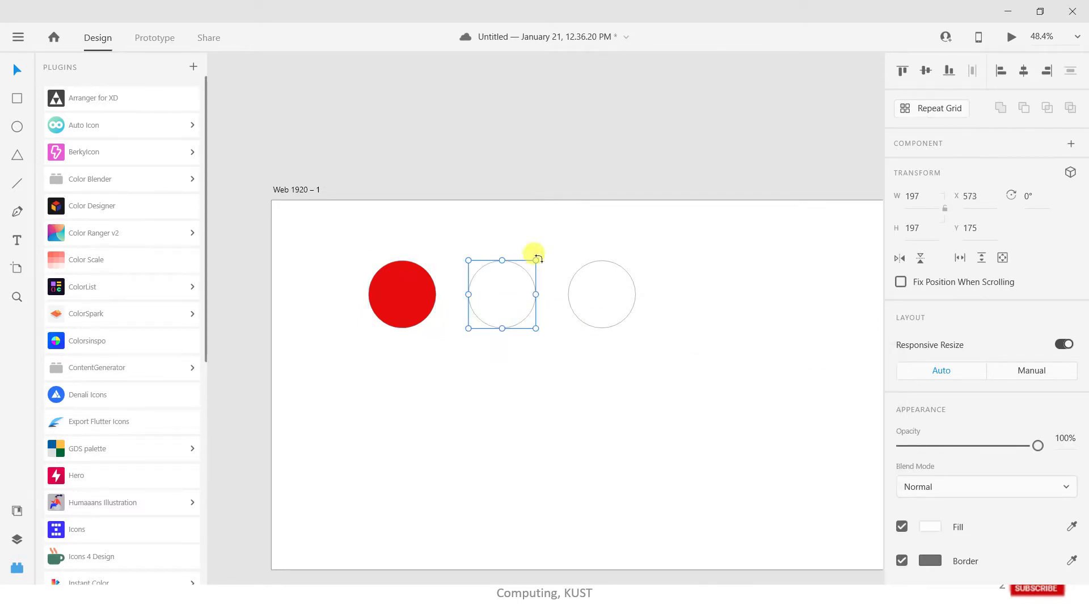
left_click(934, 536)
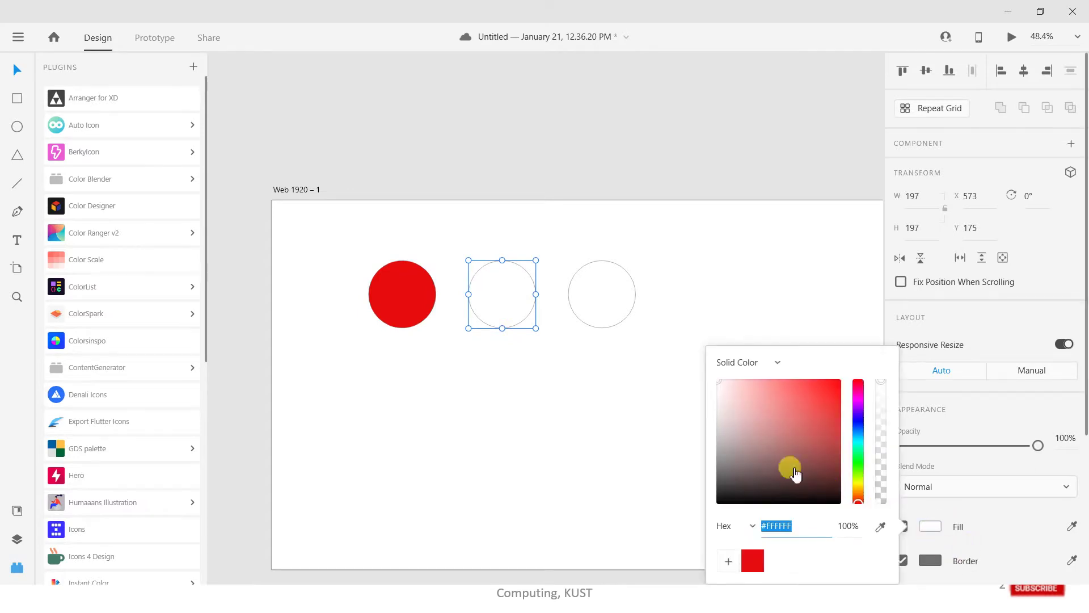
left_click(856, 429)
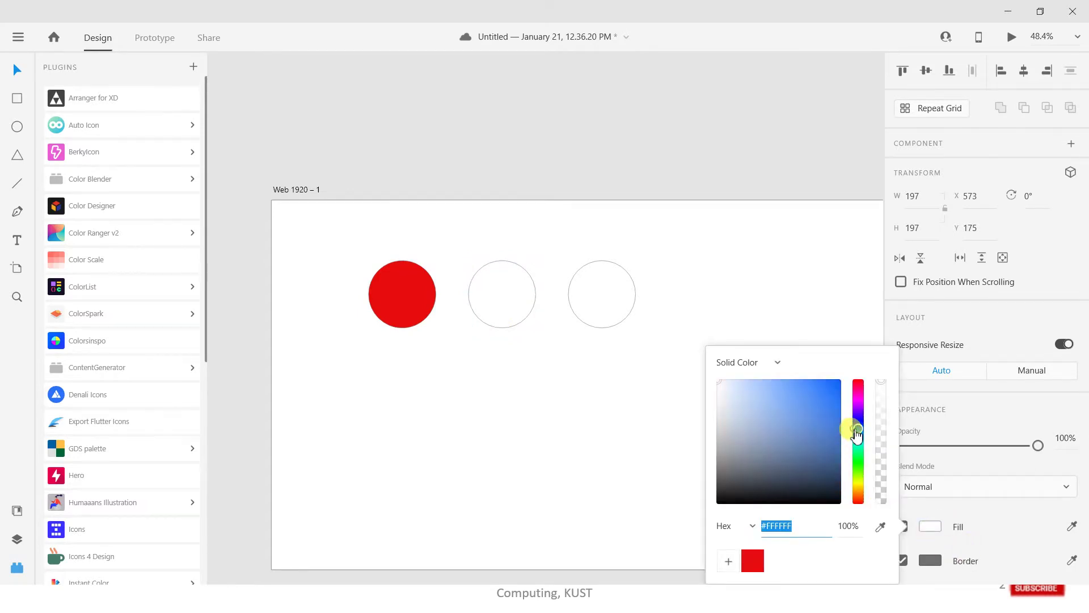
left_click(744, 402)
left_click(770, 395)
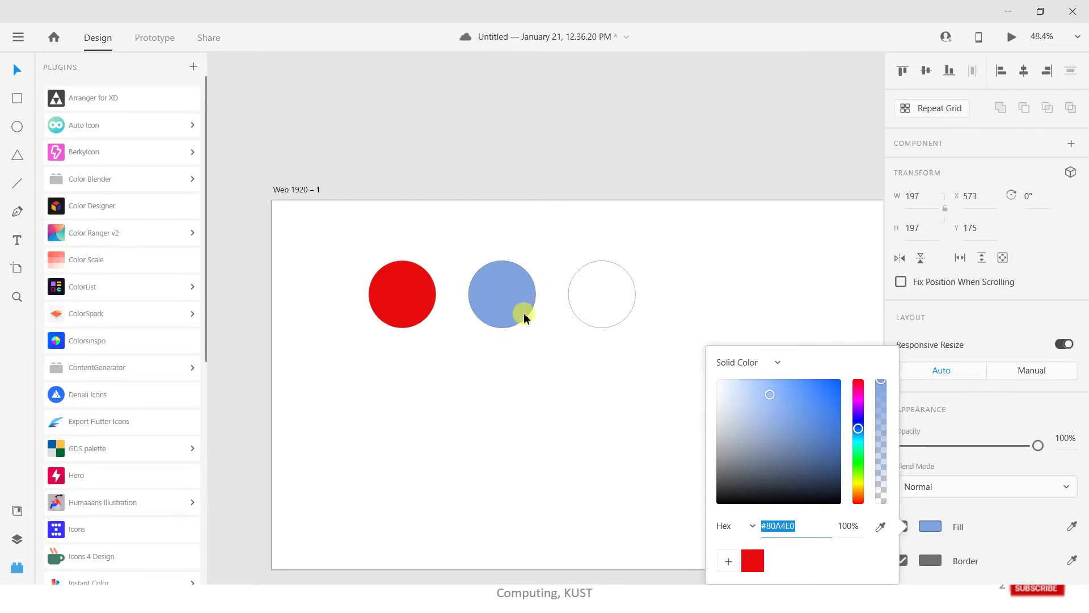
left_click(729, 562)
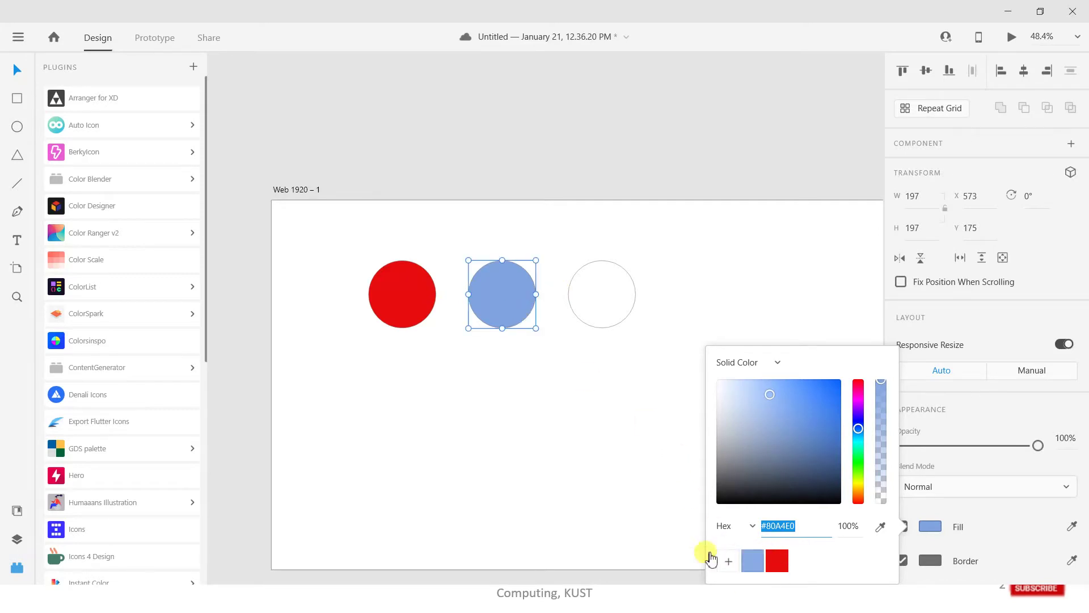
Step: Change the middle circle's fill to green #7AD686 and save the colour as a swatch
left_click(860, 460)
left_click(818, 401)
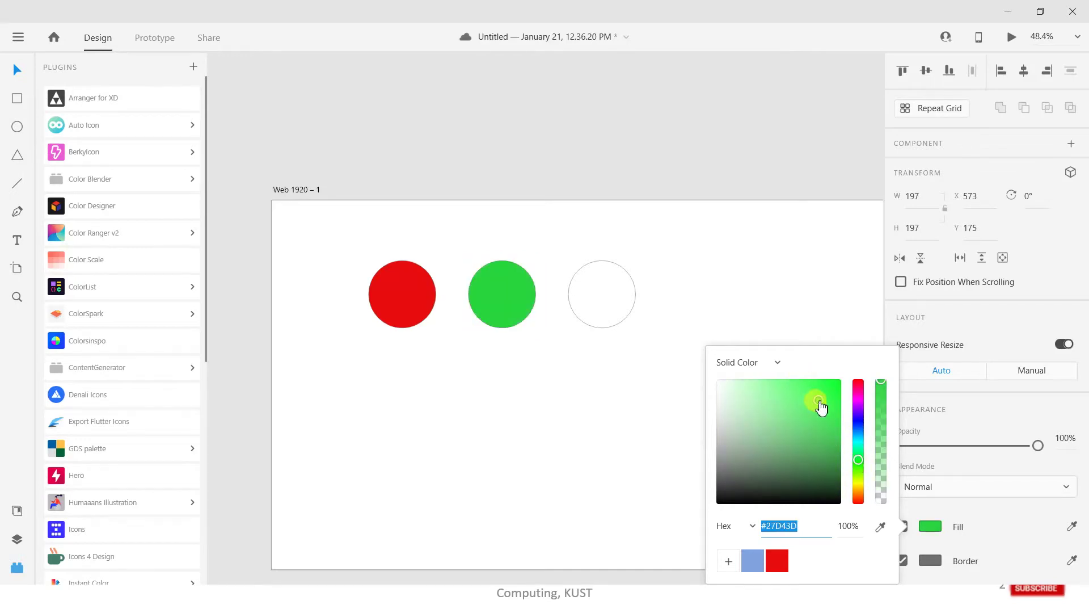
left_click(770, 399)
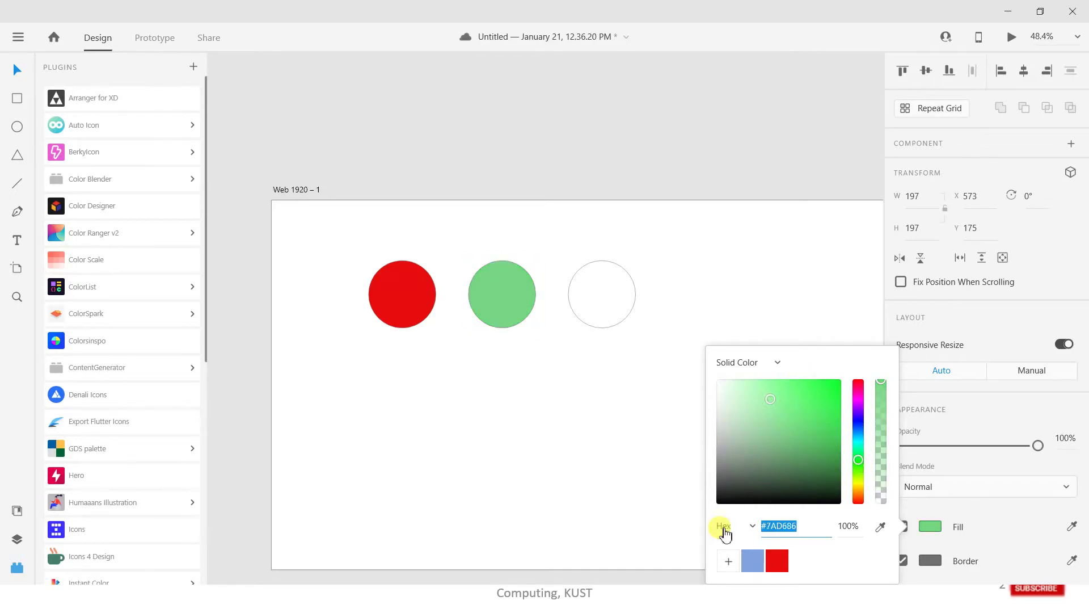
left_click(726, 561)
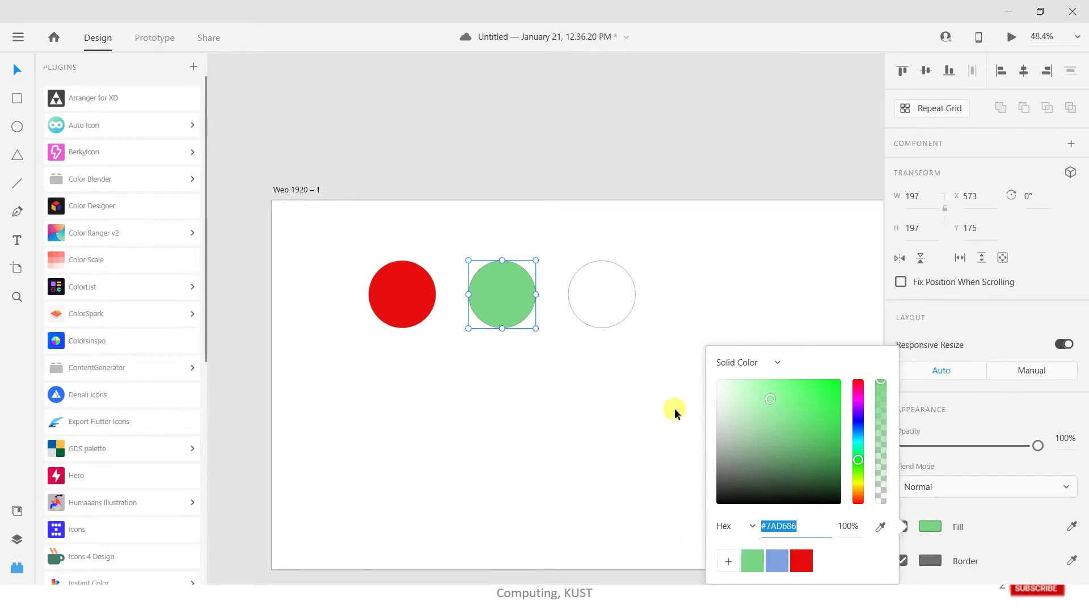
Step: Give the third circle a Linear Gradient fill and shift the gradient's upper end point slightly down and right inside the circle
left_click(619, 287)
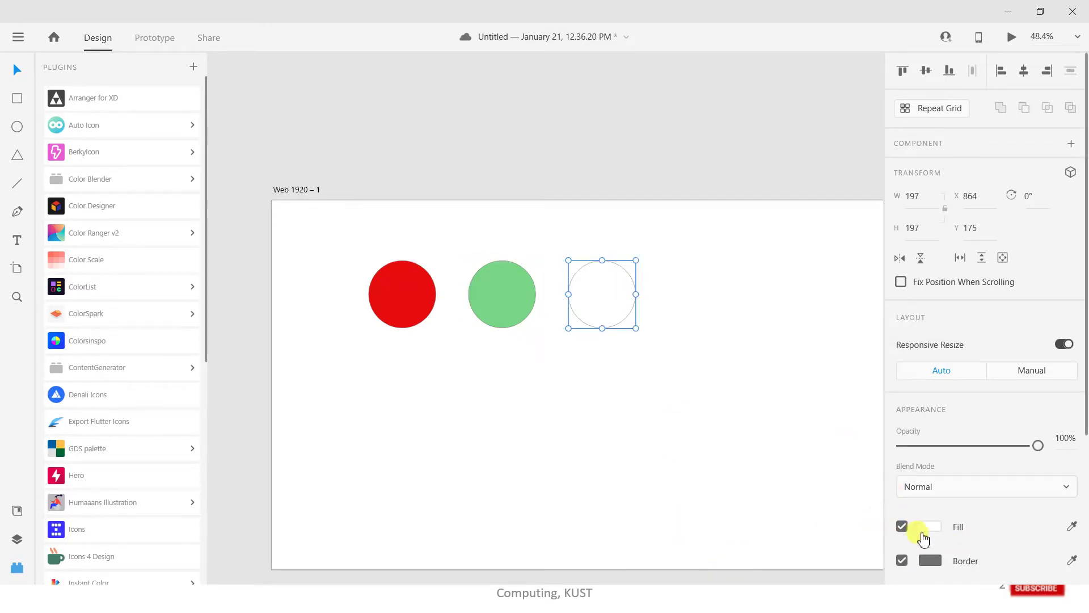
left_click(925, 528)
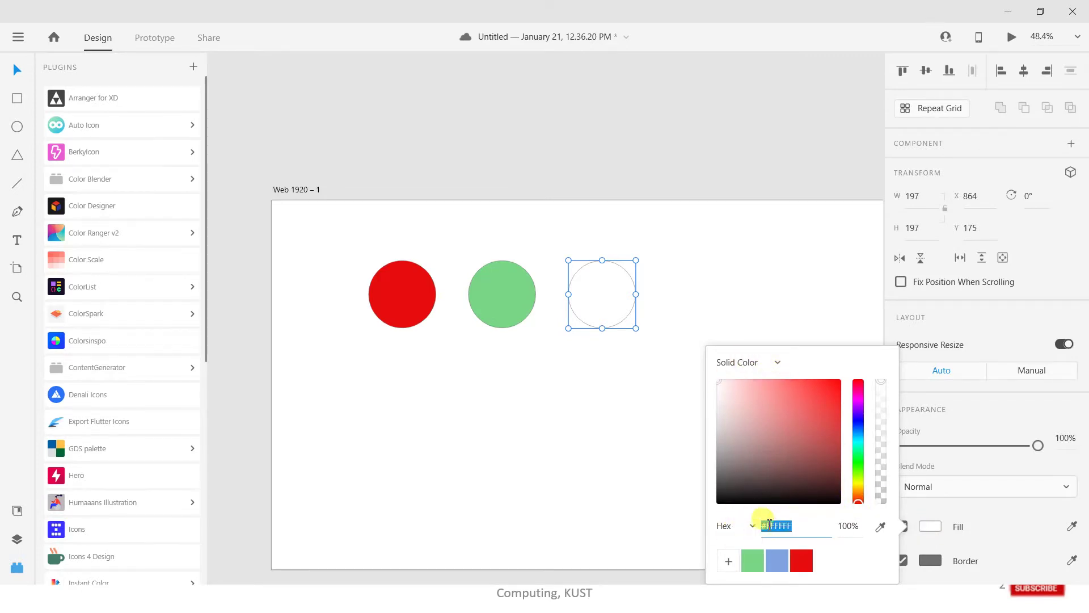
left_click(773, 360)
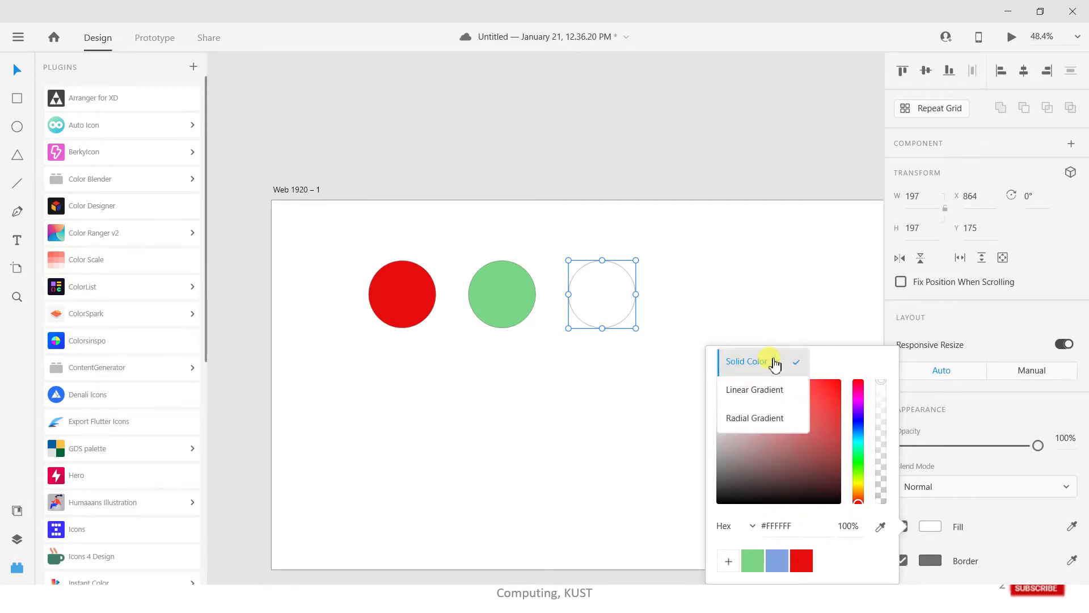
left_click(755, 390)
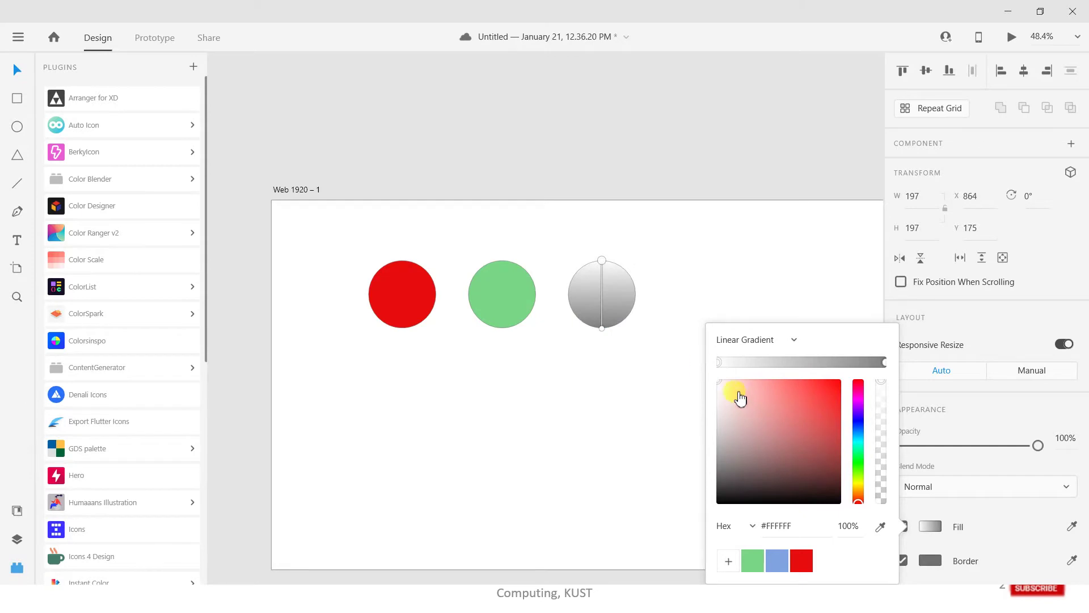
left_click_drag(603, 259, 610, 275)
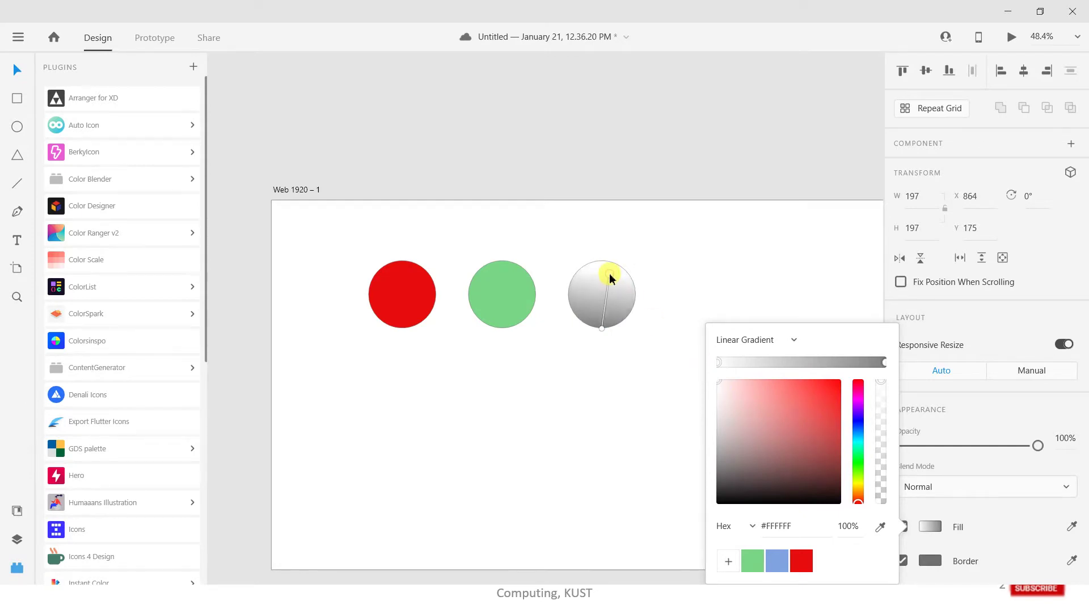
Step: Save the gradient's white as a swatch, recolour its start stop to red #CB1717, and save that red as well
left_click(728, 561)
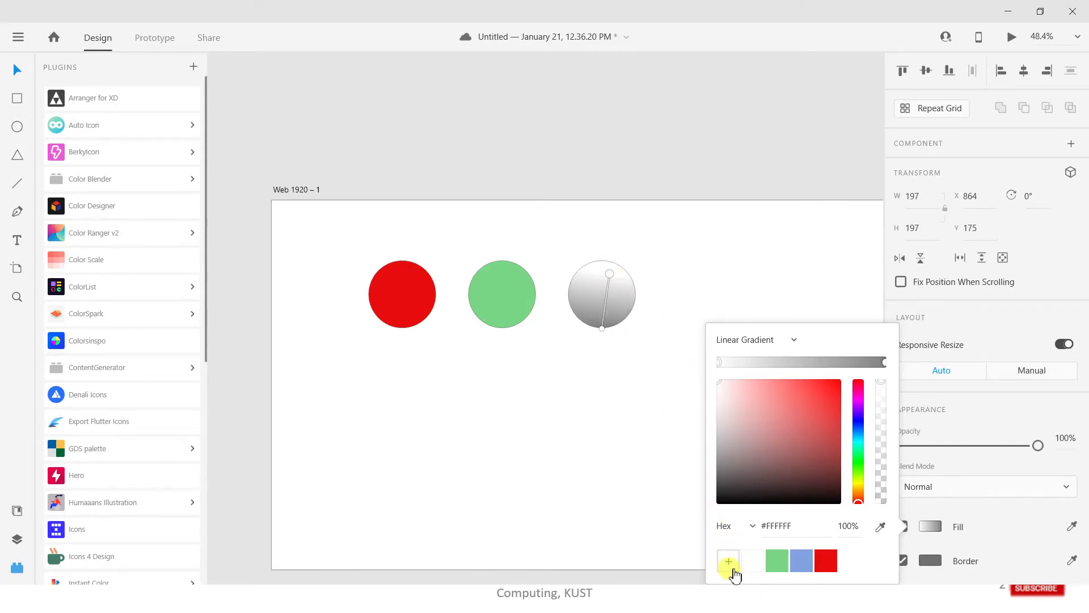
left_click_drag(771, 439, 827, 405)
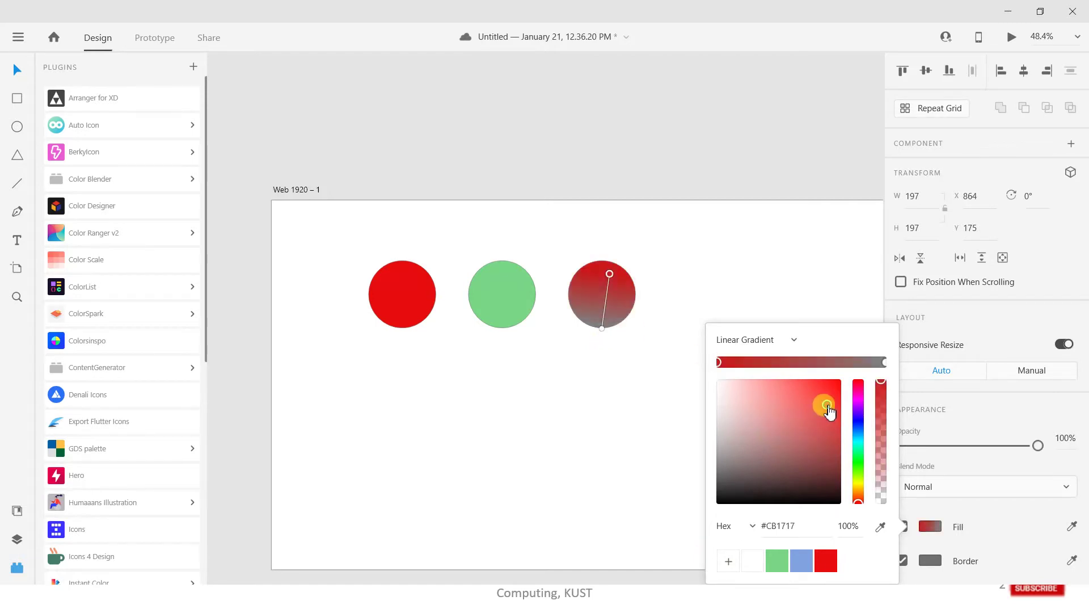
left_click(728, 561)
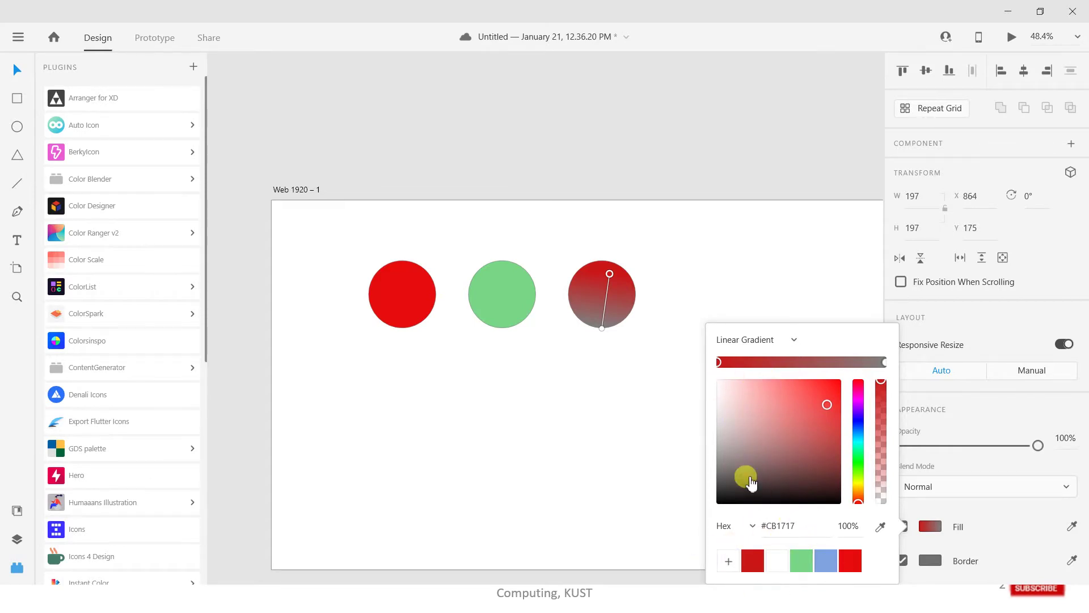
Step: Draw a rectangle about 127 wide and 112 high below the red circle
left_click(18, 99)
mouse_move(384, 374)
left_mouse_down()
mouse_move(435, 409)
mouse_move(417, 420)
mouse_move(427, 412)
left_mouse_up()
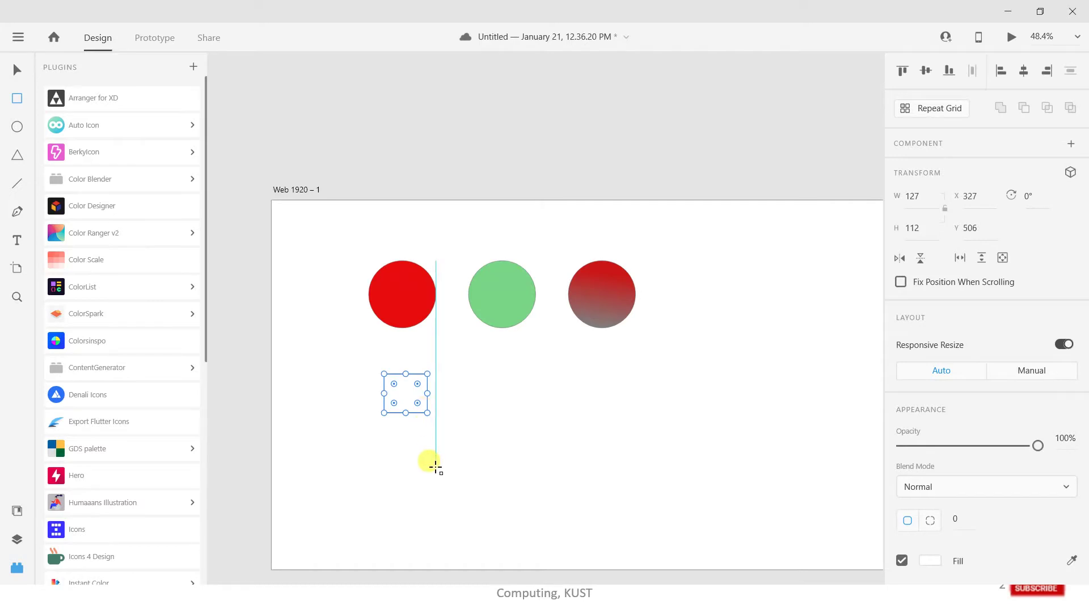
Step: Duplicate the rectangle beside itself and copy that pair across to form a row of four rectangles below the circles
left_click(19, 70)
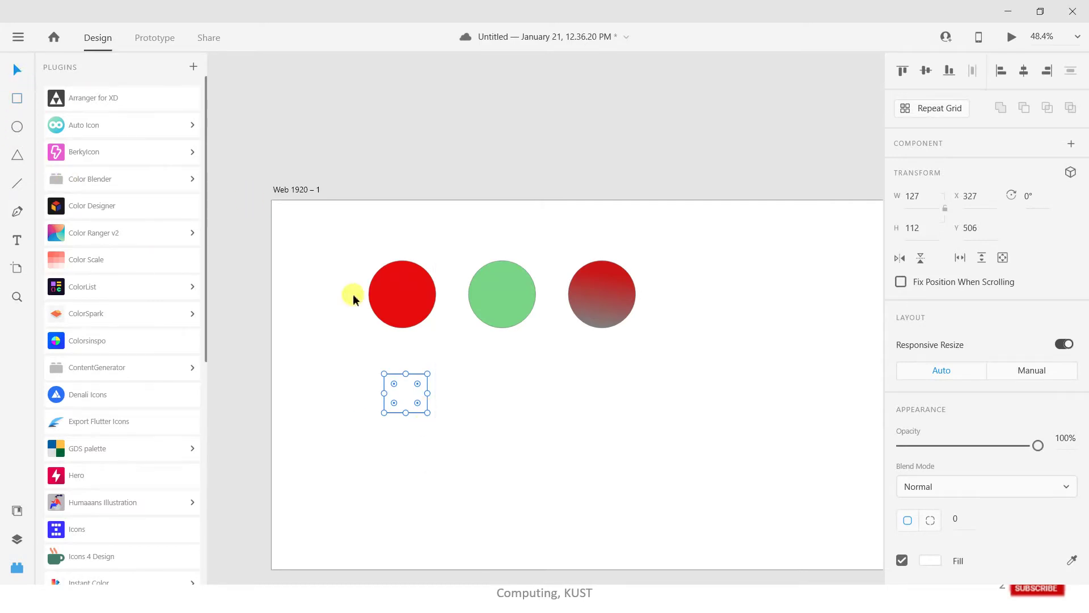
left_click_drag(404, 394, 465, 391)
left_click_drag(367, 354, 542, 448)
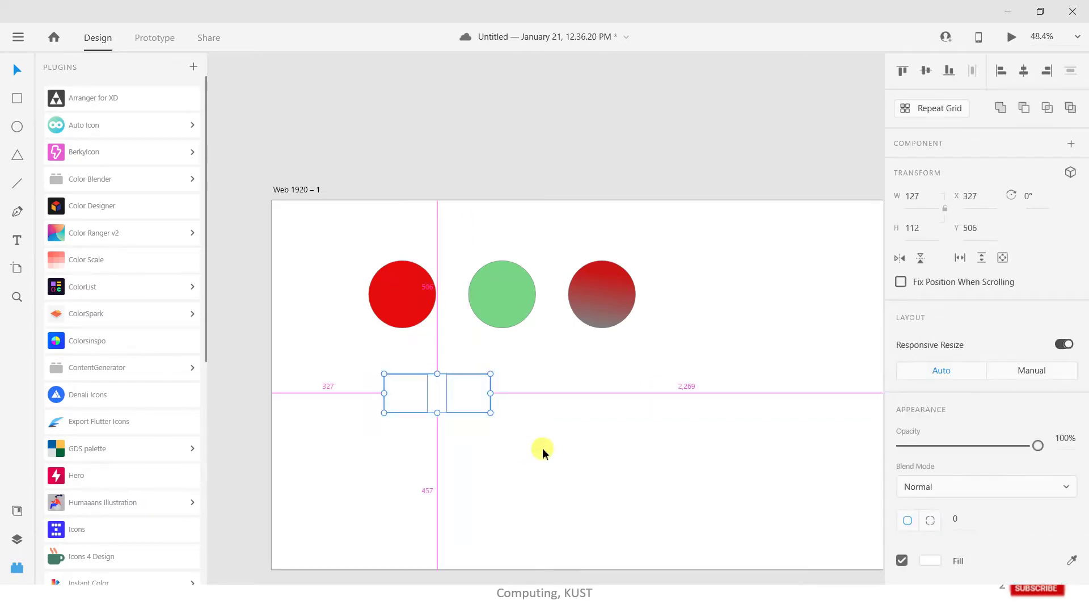
left_click_drag(468, 407, 600, 404)
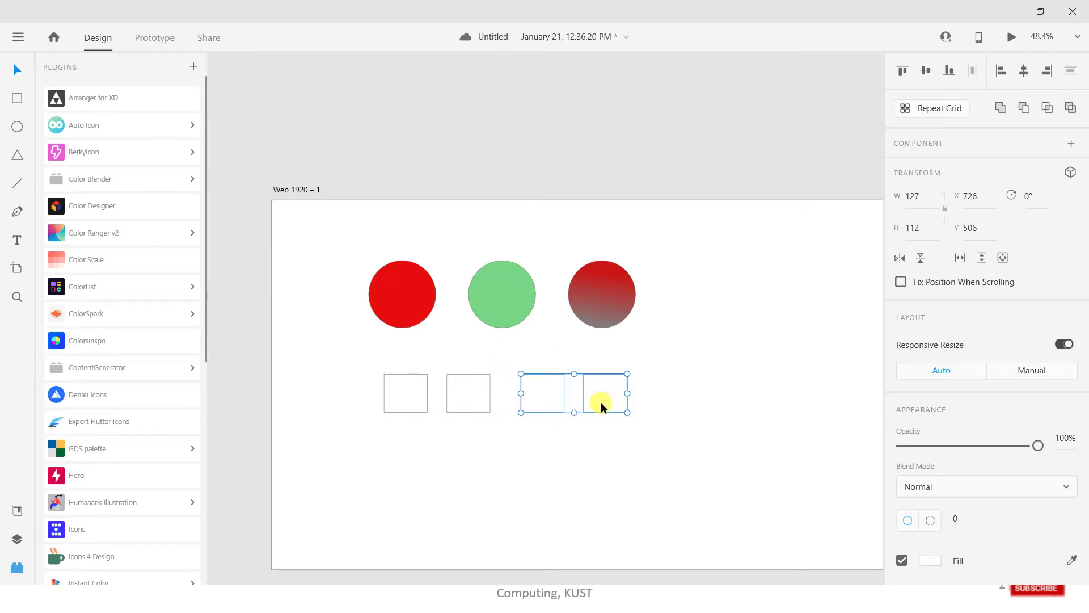
Step: Move the row of four rectangles slightly right and up to about X 352, Y 499, and place a duplicate row beneath it
left_click_drag(378, 359, 669, 430)
mouse_move(542, 395)
left_mouse_down()
mouse_move(546, 459)
mouse_move(545, 391)
left_mouse_up()
left_click(550, 446)
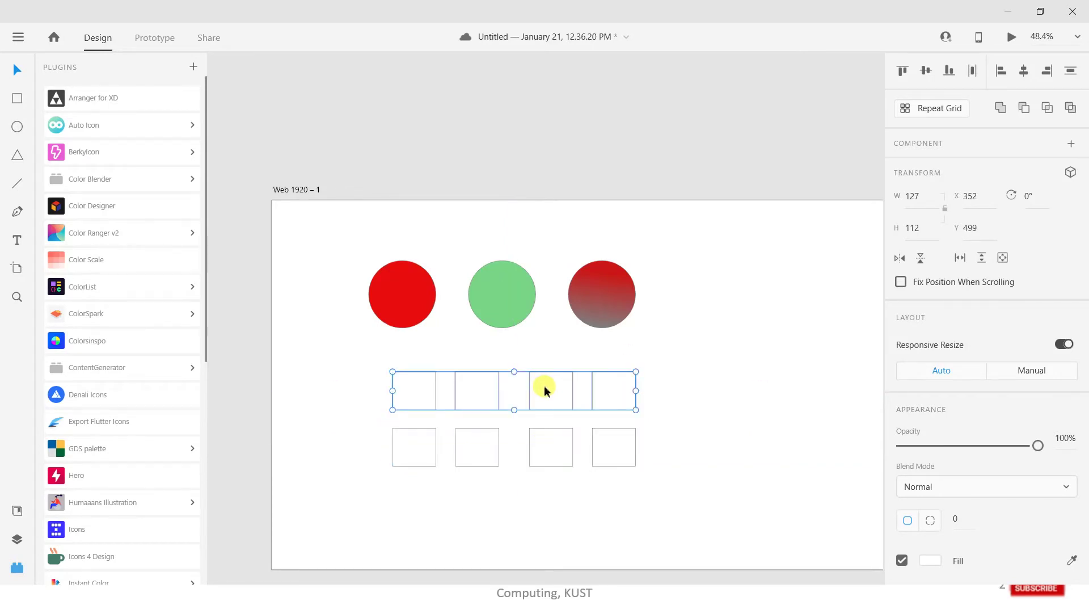
left_click(700, 445)
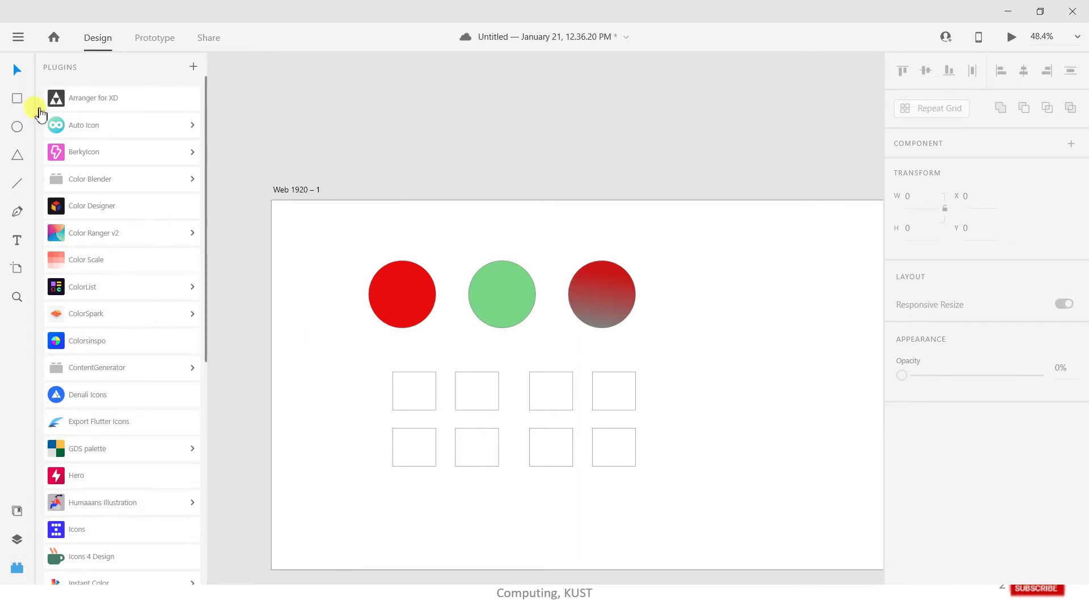
Step: Fill the first upper-row rectangle with the grey sampled from the empty canvas, and replace that fill with green sampled from the Auto Icon plugin's icon
left_click(414, 390)
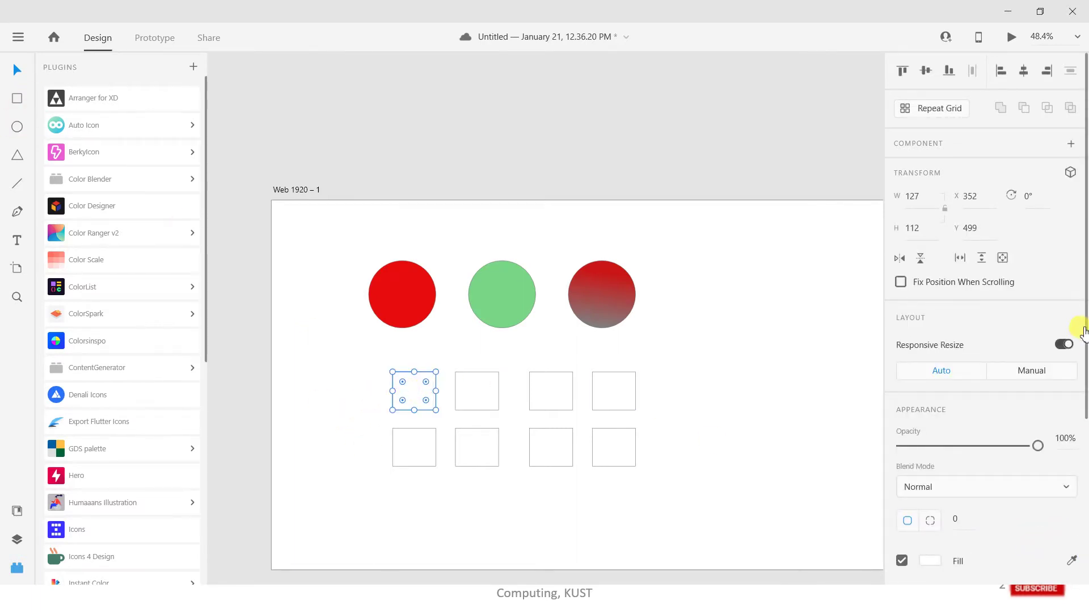
scroll(1076, 352, "down", 3)
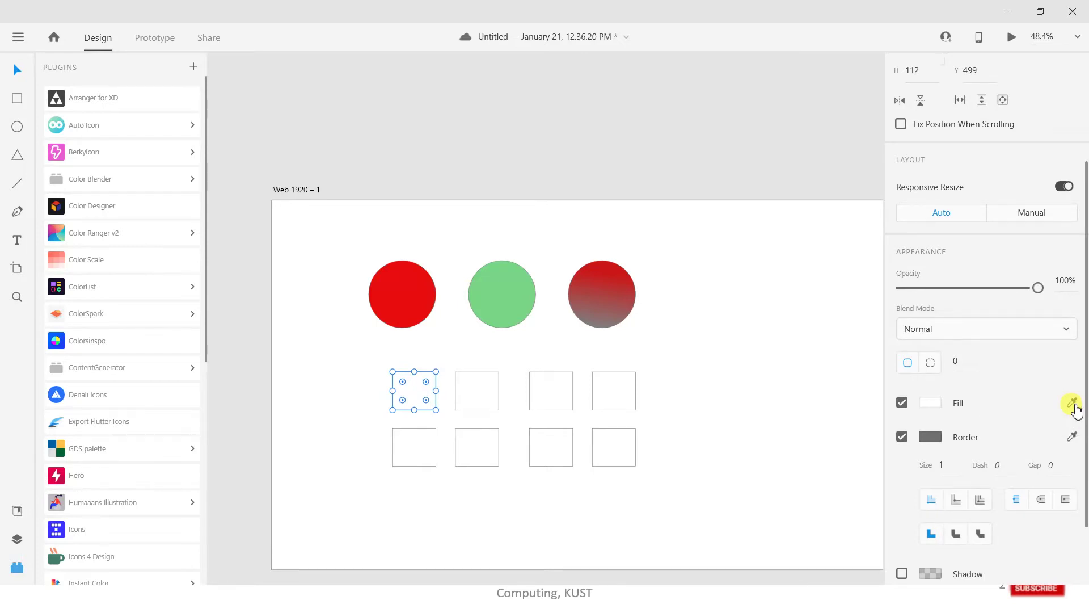
left_click(1072, 404)
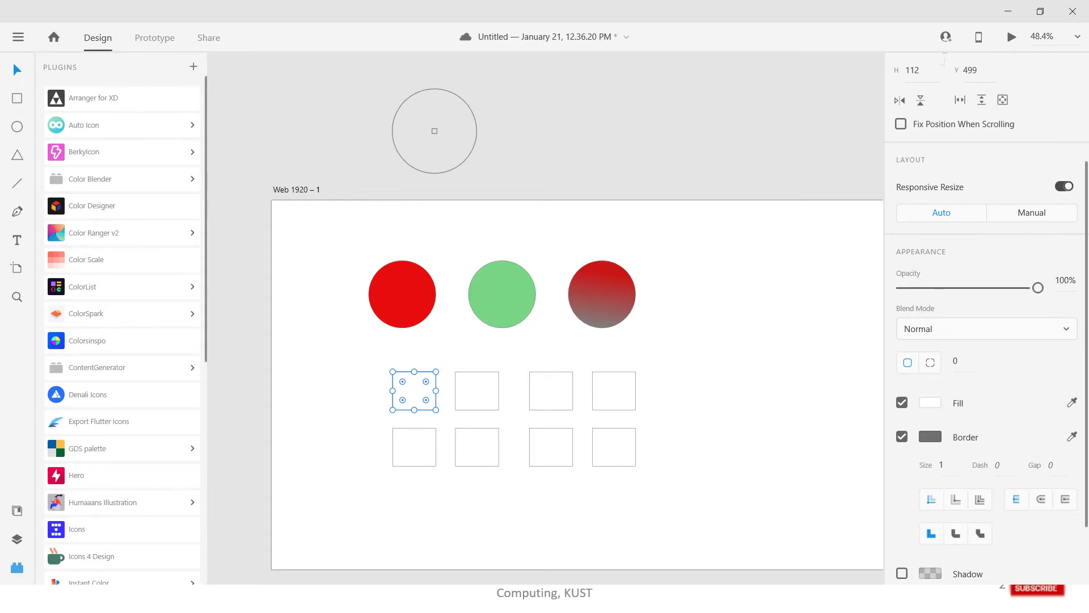
left_click(434, 131)
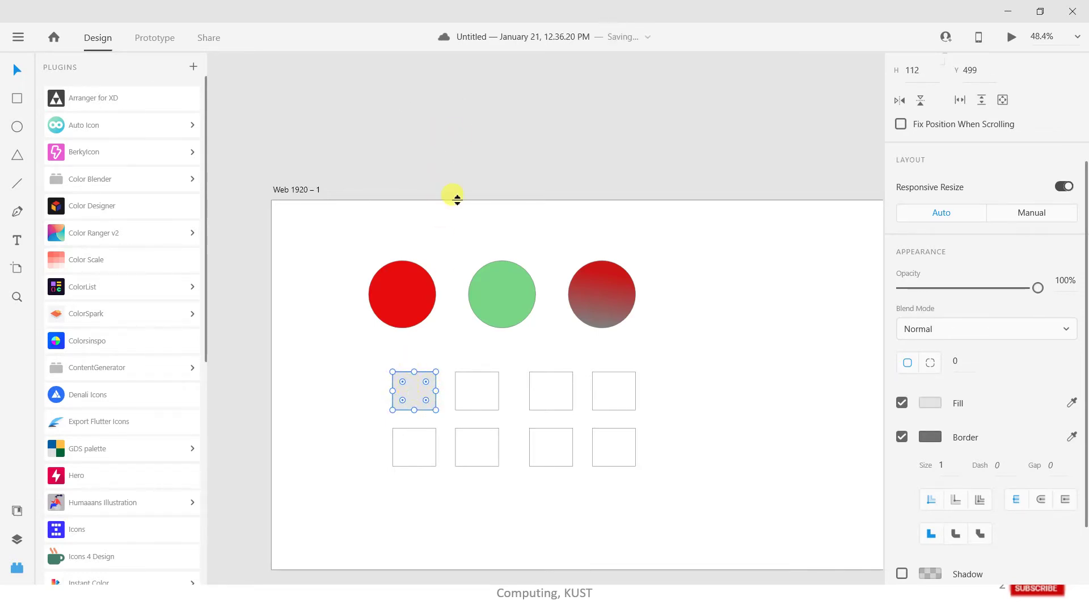
left_click(1071, 404)
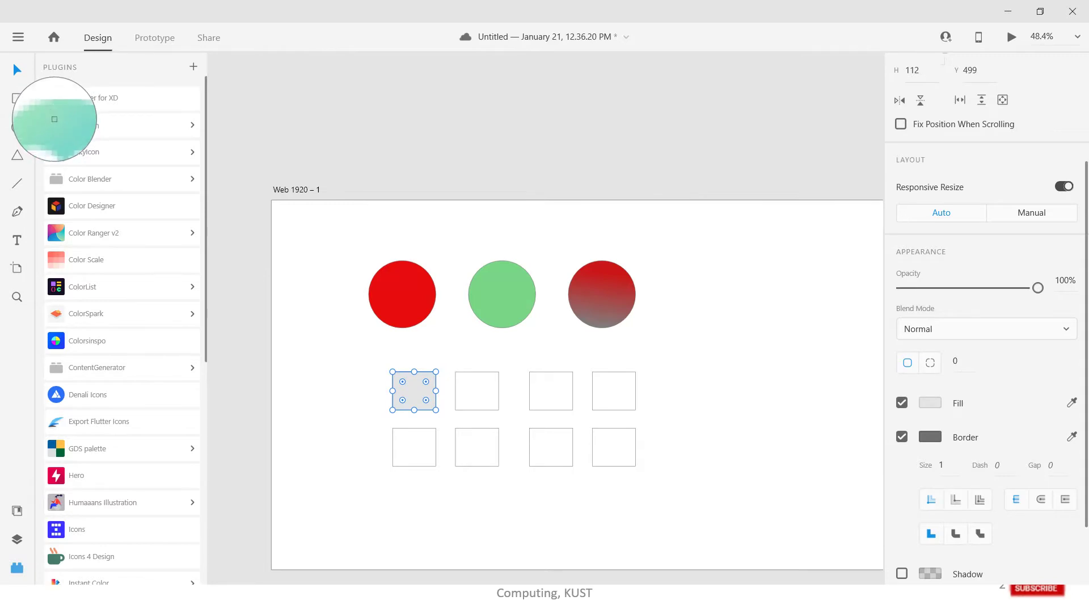
left_click(54, 118)
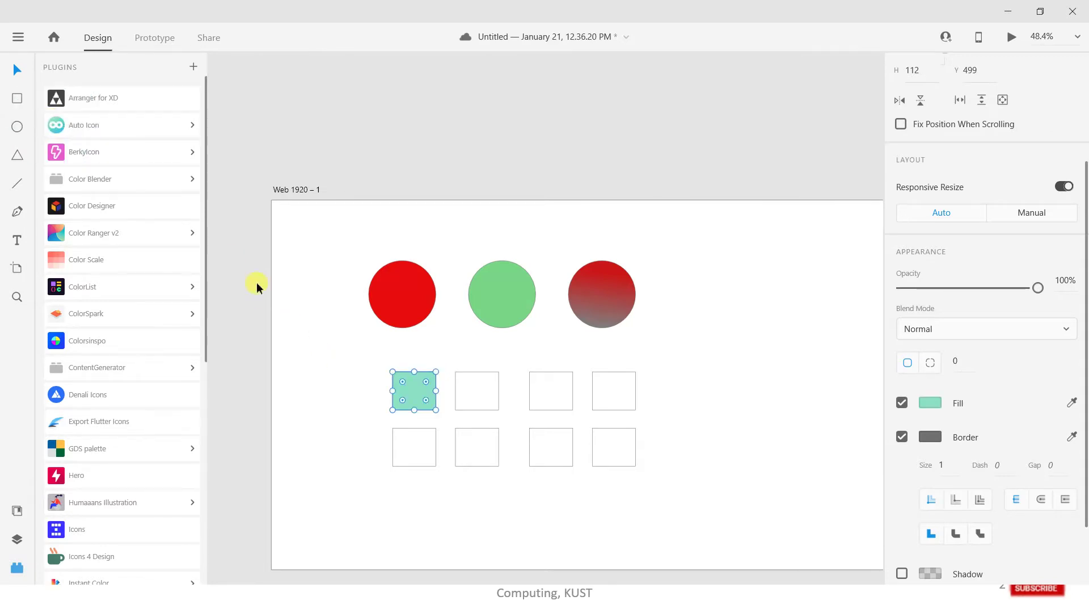
Step: Fill the second upper-row rectangle with teal sampled from the Auto Icon icon and the third with coral sampled from the Color Scale icon
left_click(465, 403)
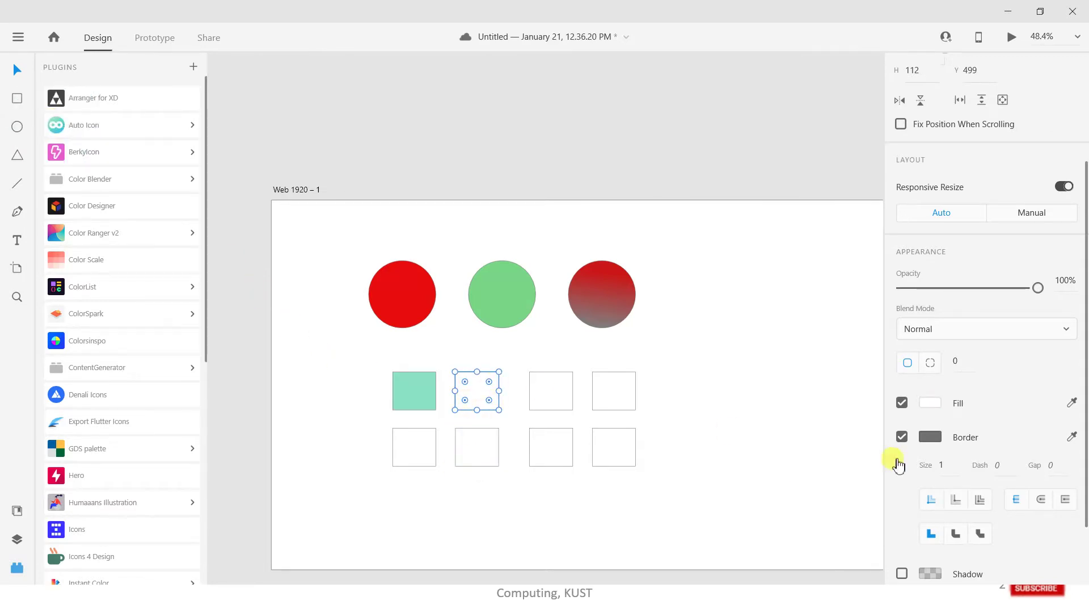
left_click(1070, 406)
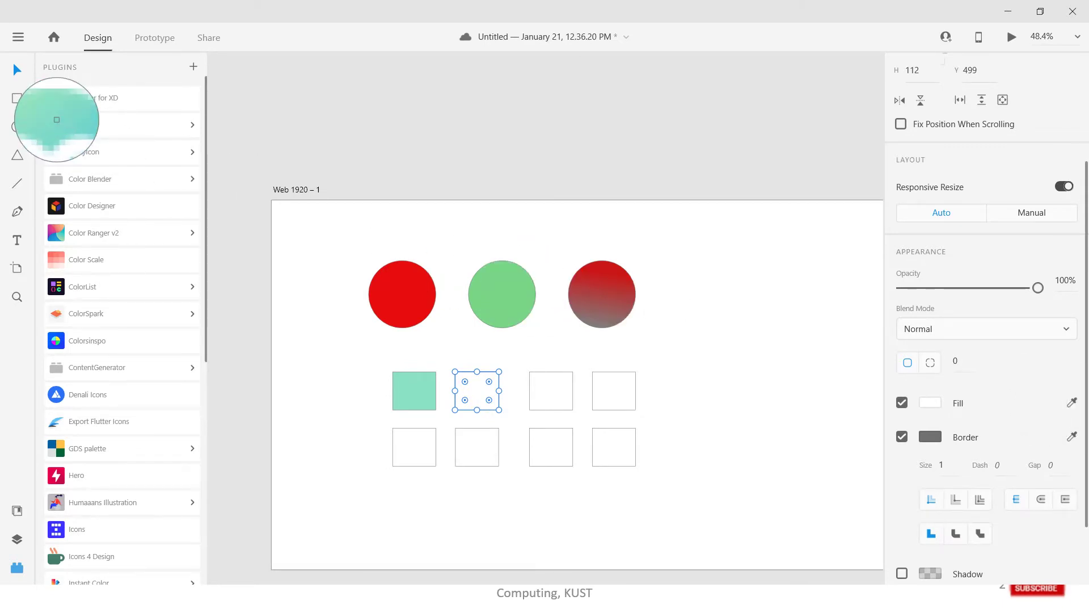
left_click(56, 120)
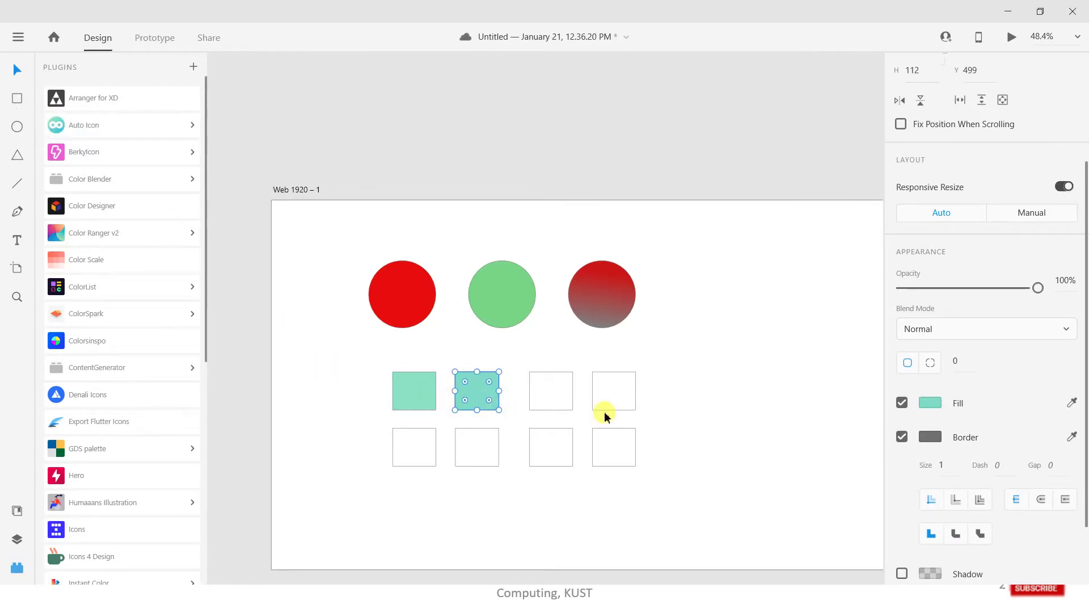
left_click(553, 394)
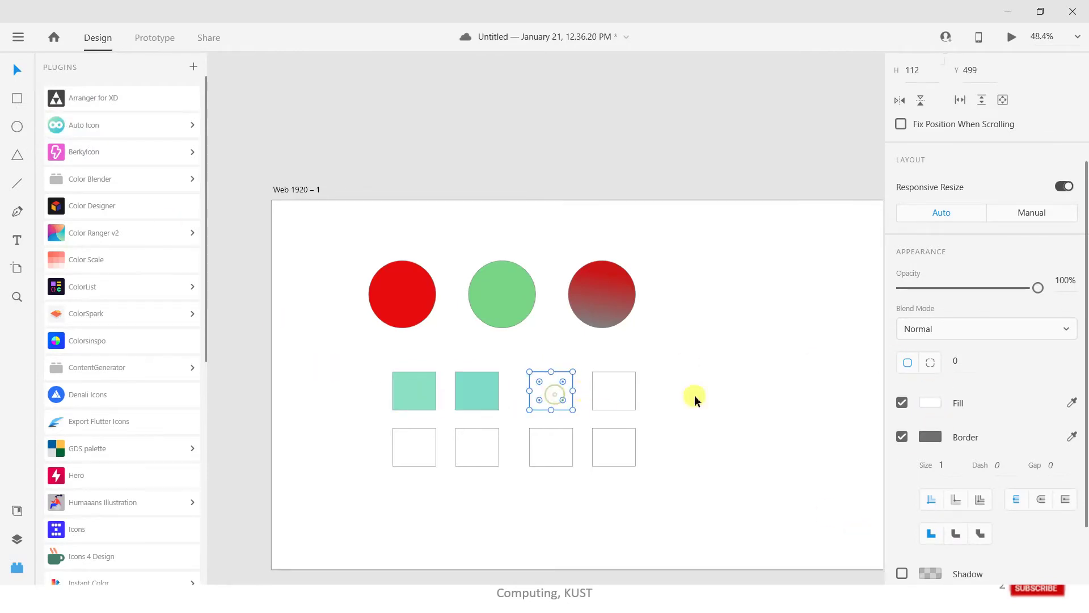
left_click(1071, 403)
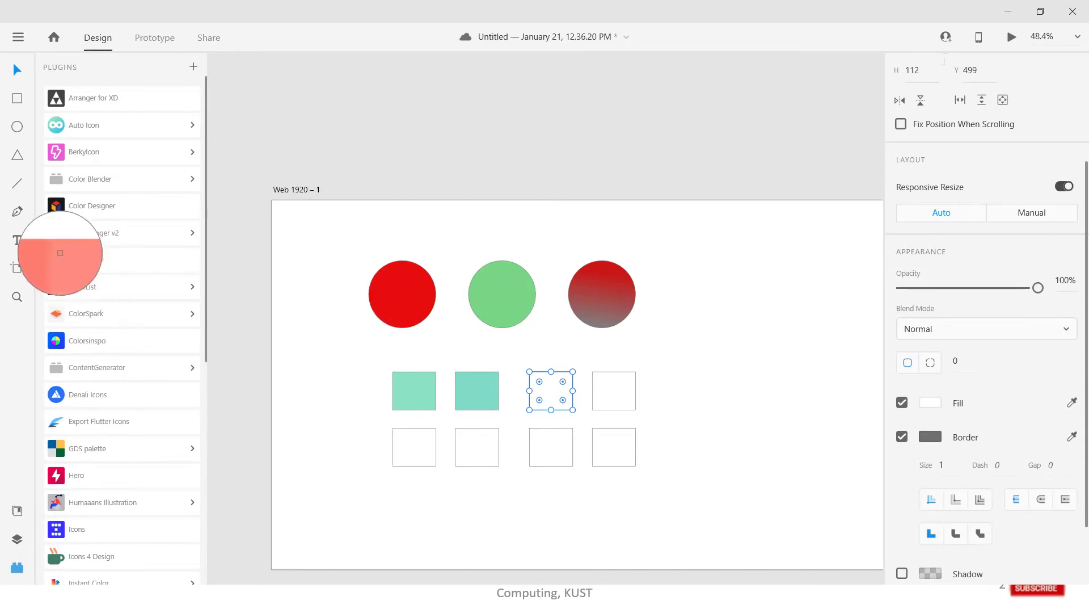
left_click(60, 257)
Step: Start sampling a fill for the fourth upper-row rectangle, end the PowerPoint slide show and switch to Chrome's "nature" image results
left_click(611, 396)
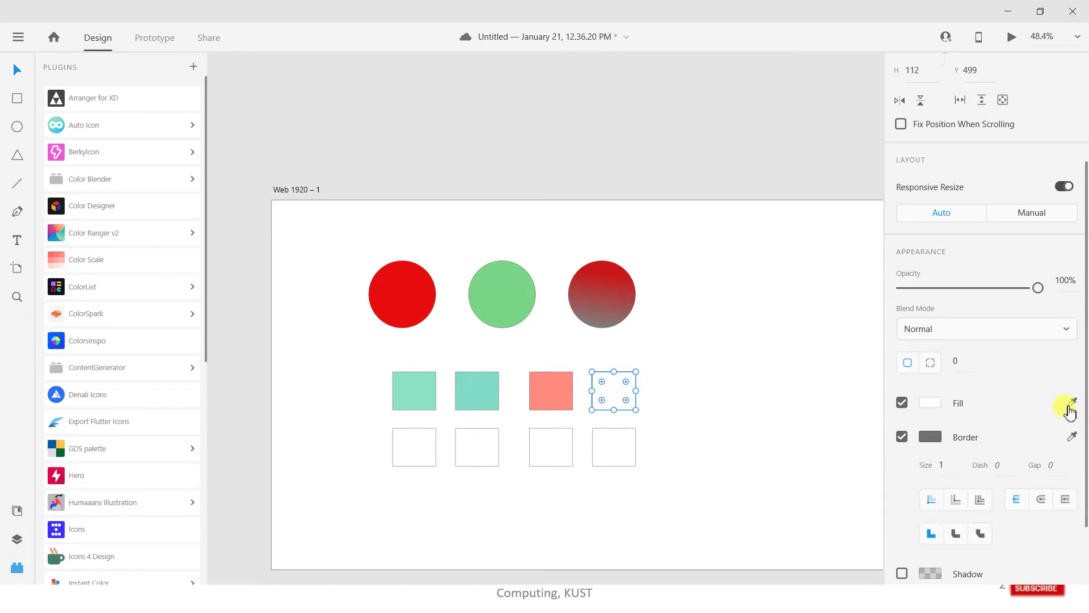
left_click(1071, 404)
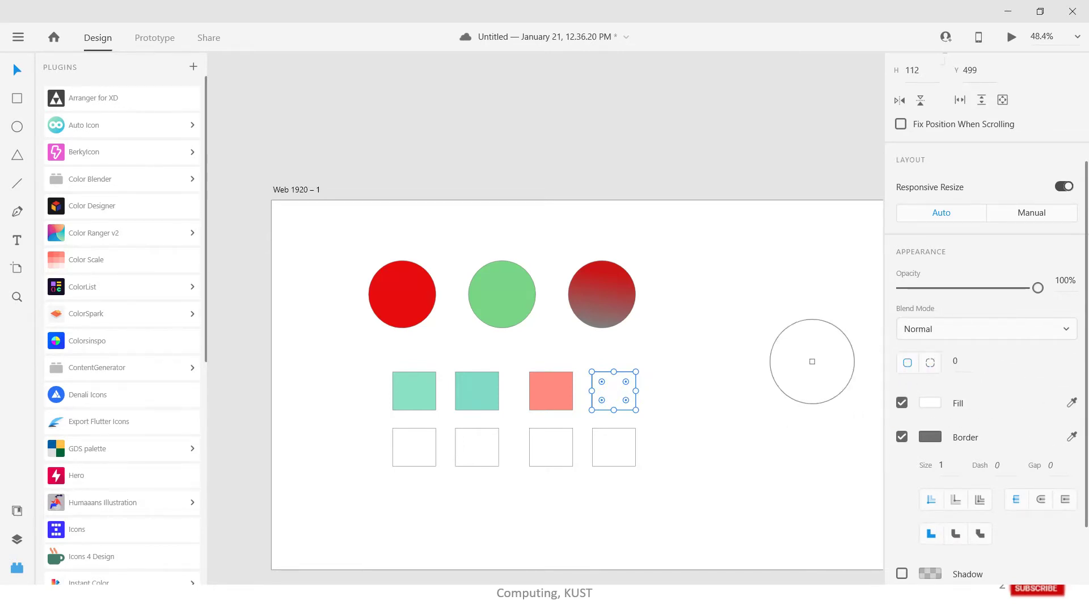
left_click(1008, 12)
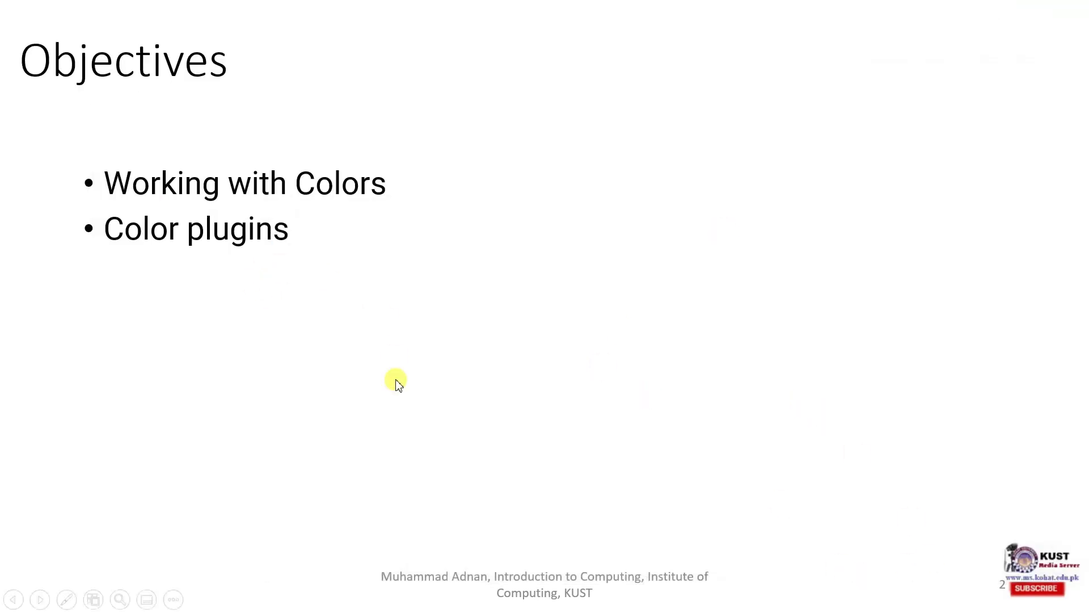
key("Escape")
left_click(410, 605)
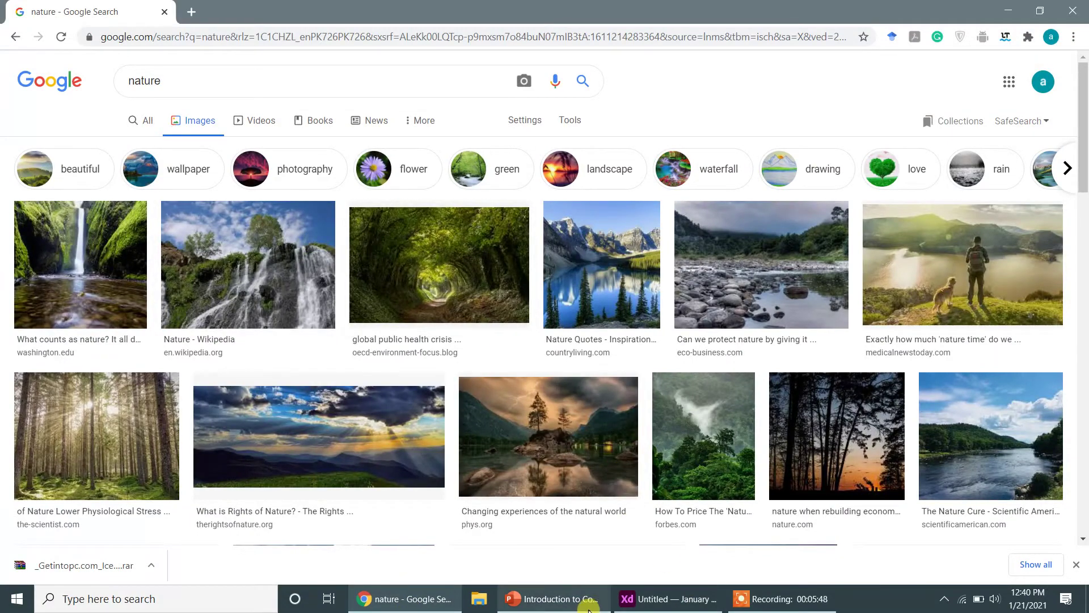
Step: Return to Adobe XD, shrink its window and try to sample the fourth rectangle's fill from outside it, then restore the full-size window and deselect
left_click(668, 598)
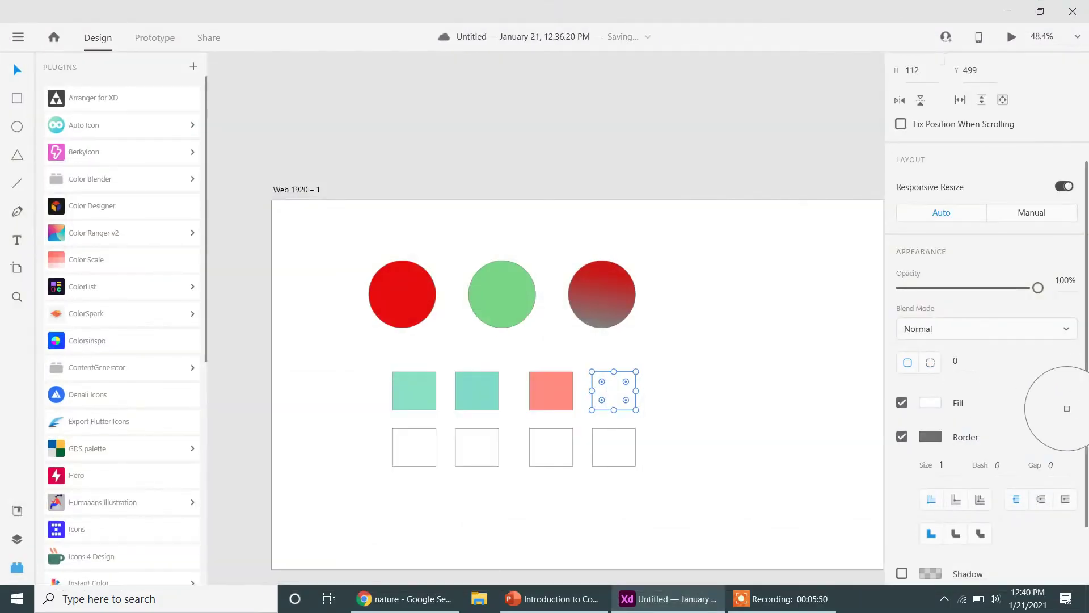
left_click(1042, 11)
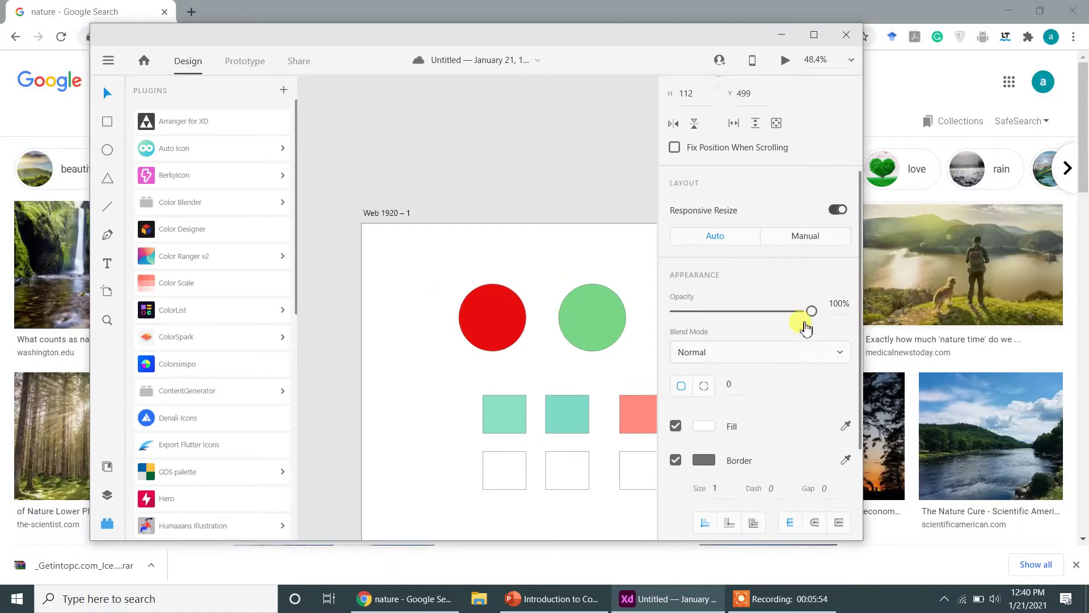
left_click(844, 426)
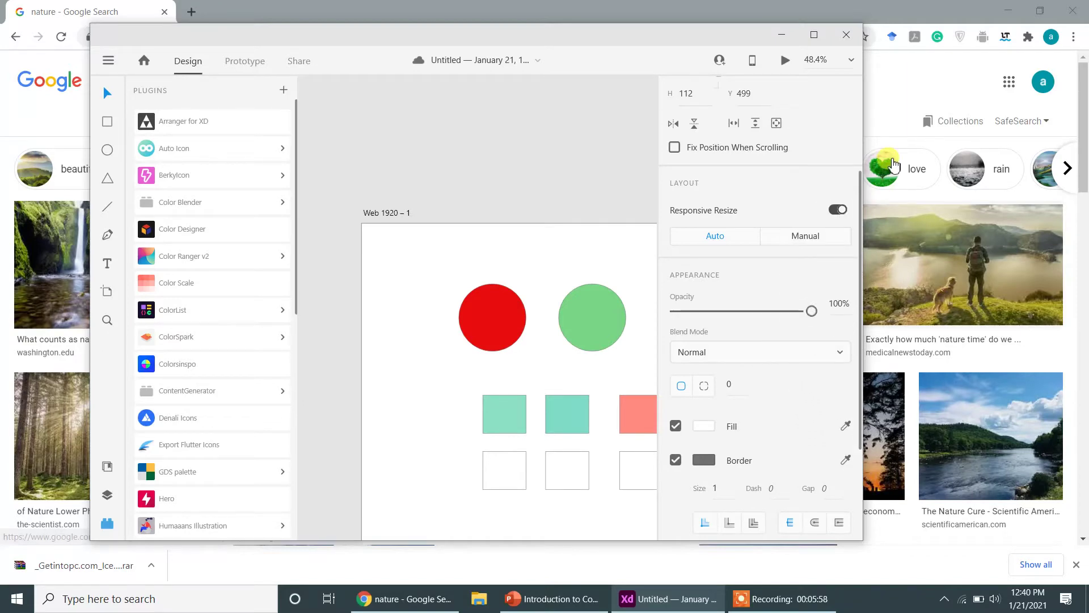
left_click(743, 37)
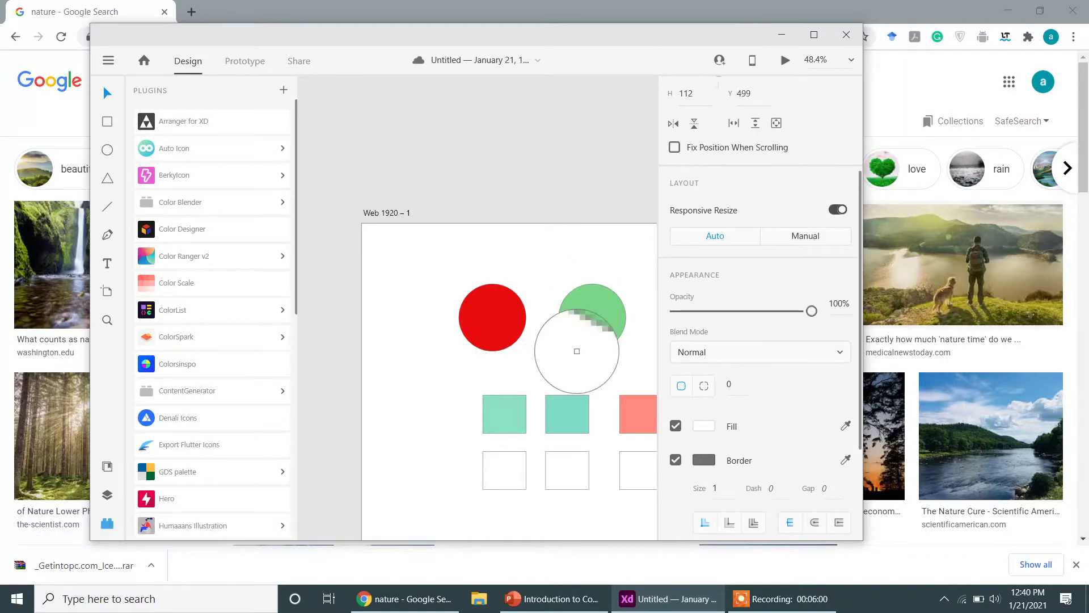
left_click(549, 604)
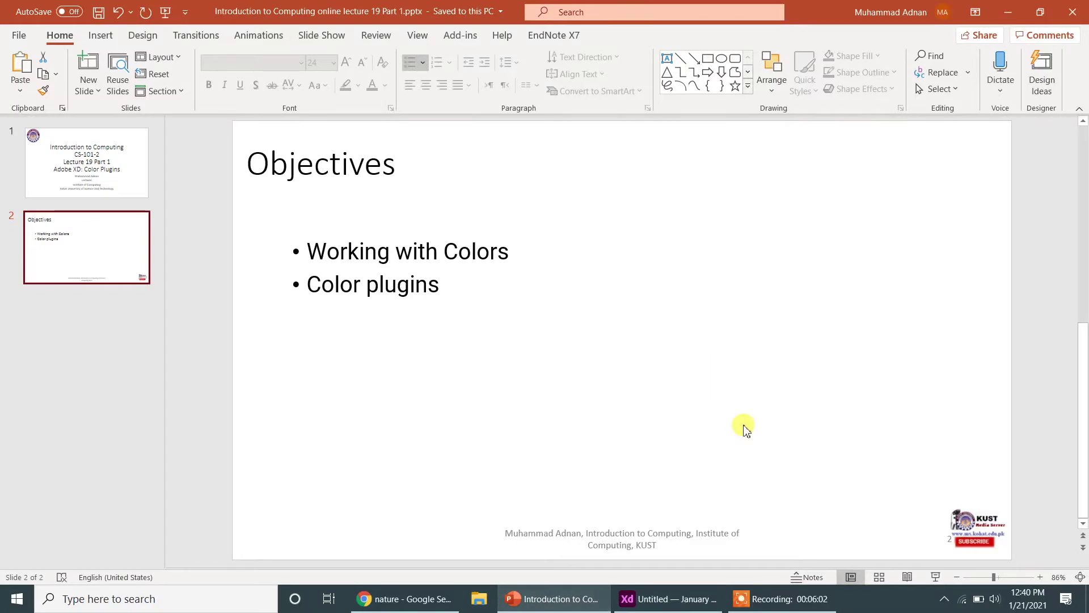
left_click(666, 605)
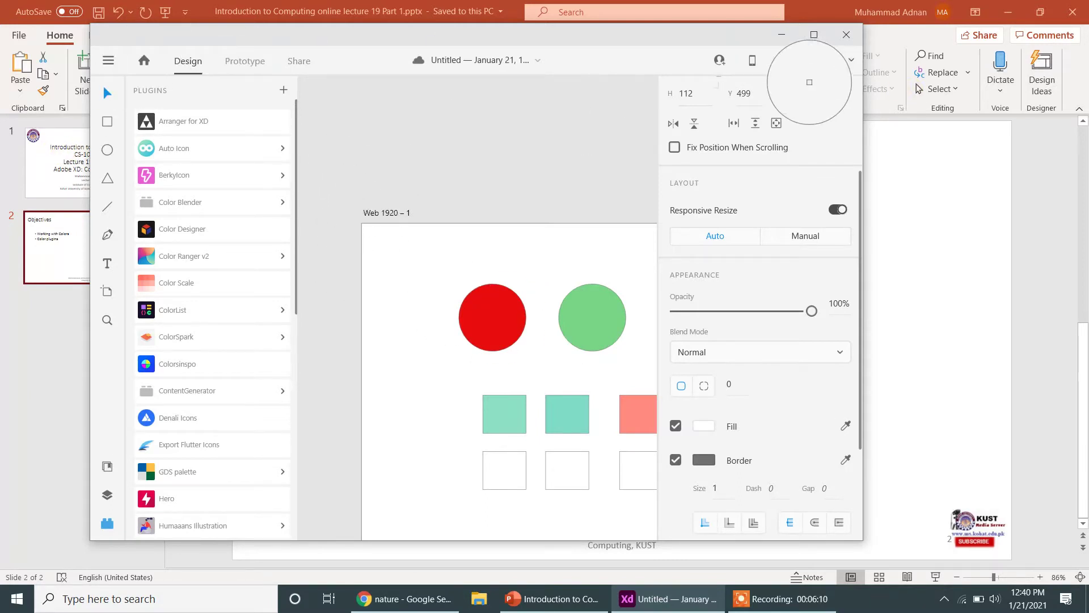
left_click(814, 35)
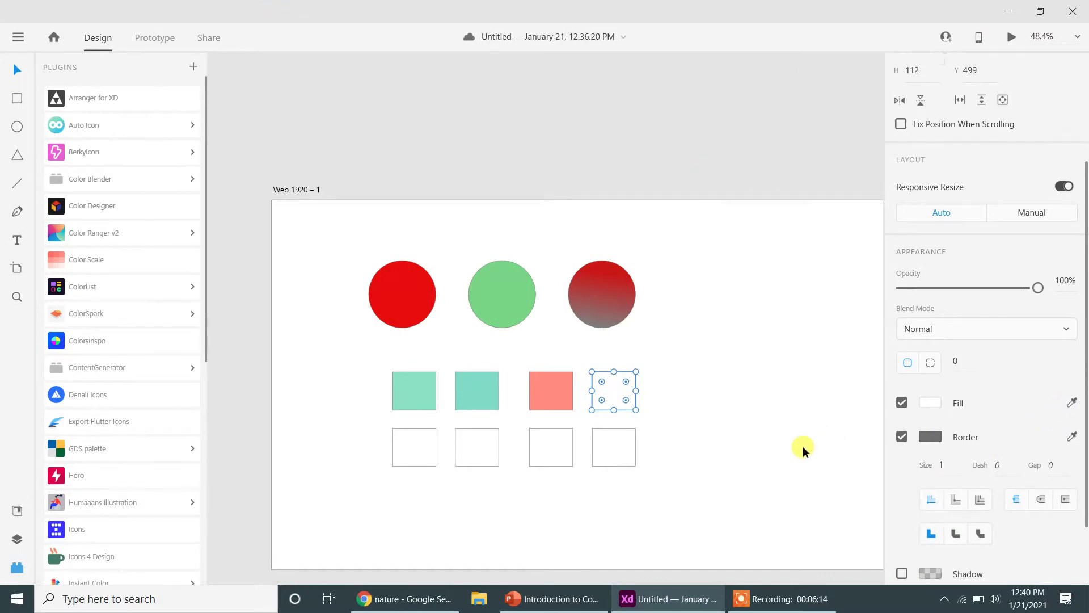
left_click(778, 458)
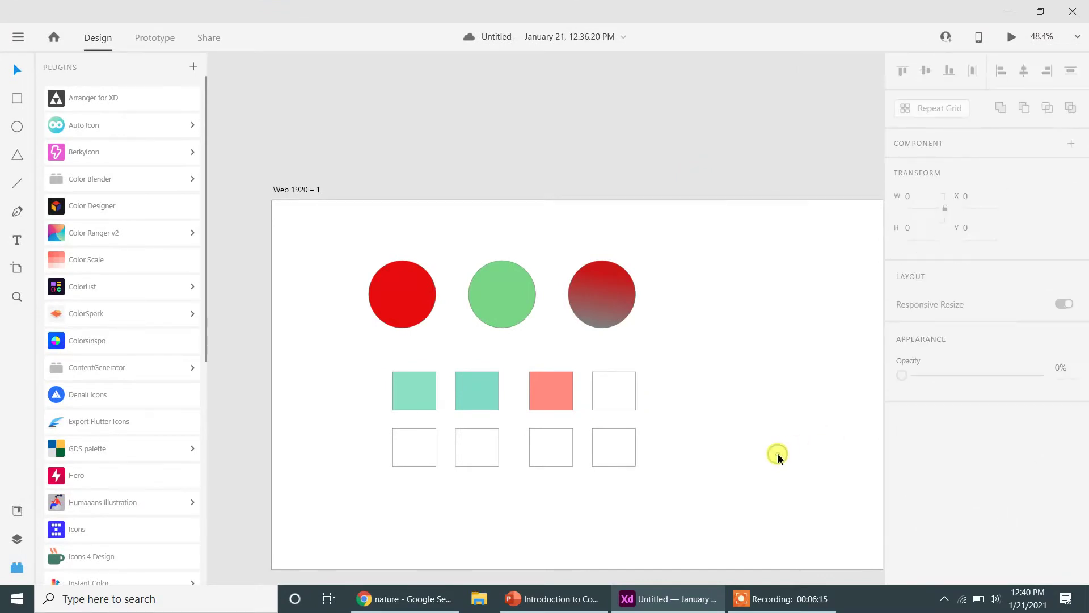
Step: Try sampling from the PowerPoint slide's text, and return to Adobe XD to fill the fourth upper-row rectangle with the Colorsinspo icon's blue
left_click(611, 396)
left_click(1072, 561)
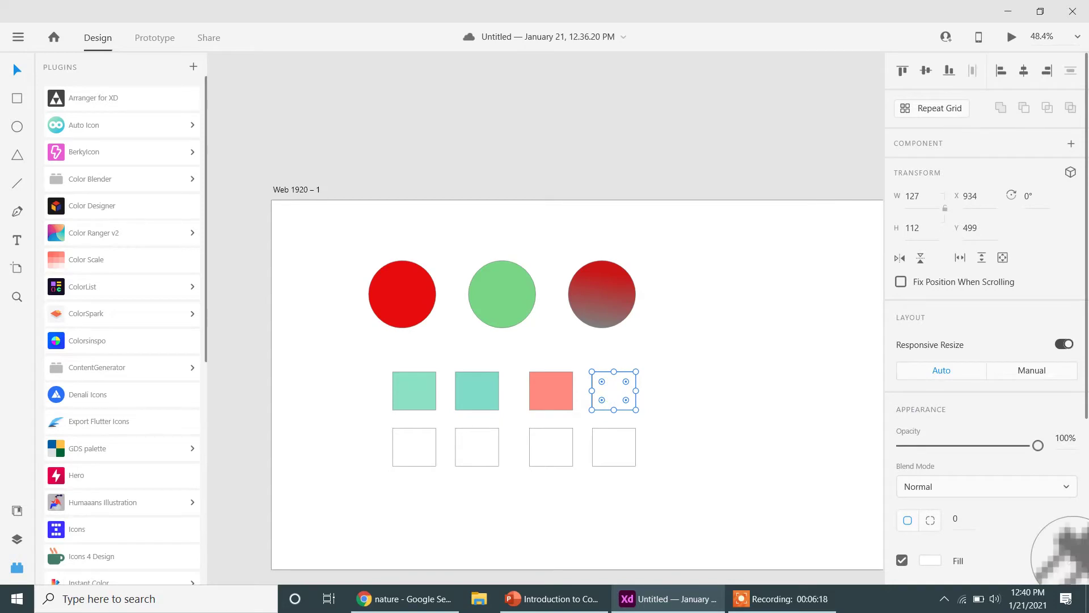
left_click(533, 600)
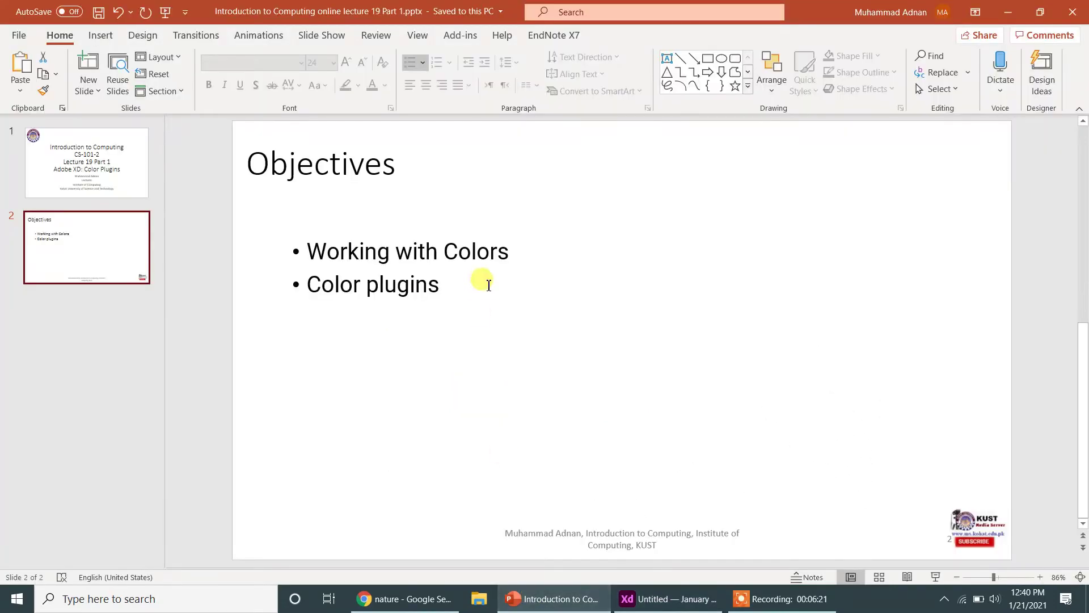
left_click(458, 252)
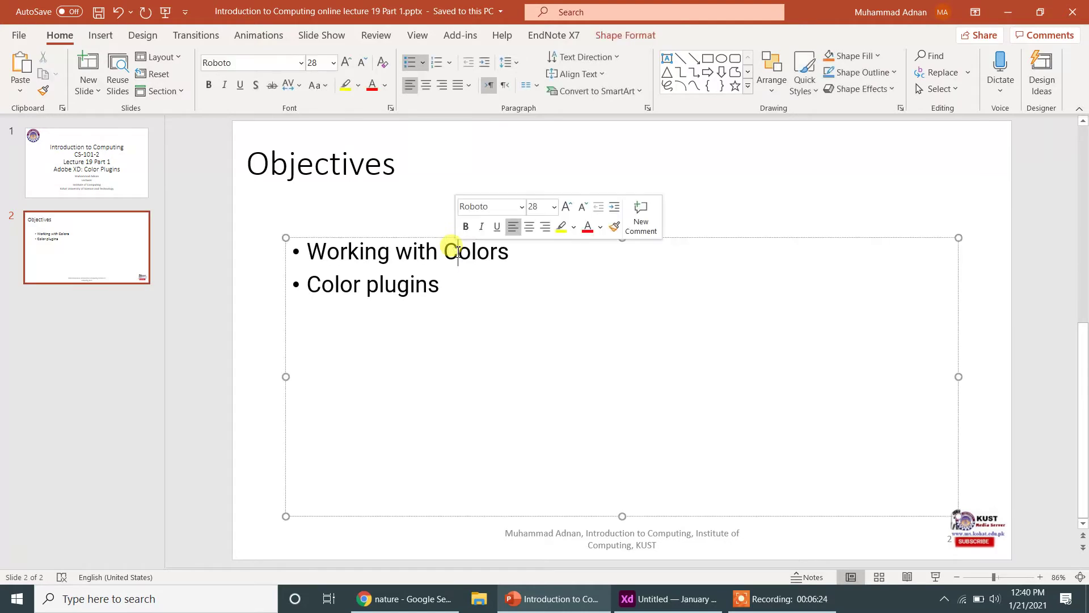
left_click(653, 600)
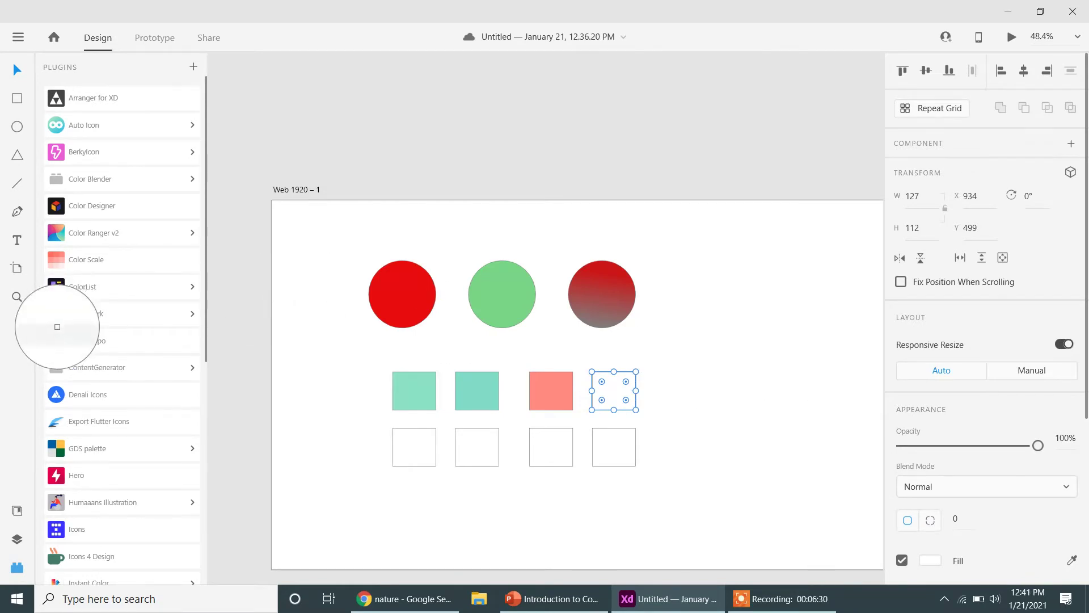
left_click(55, 334)
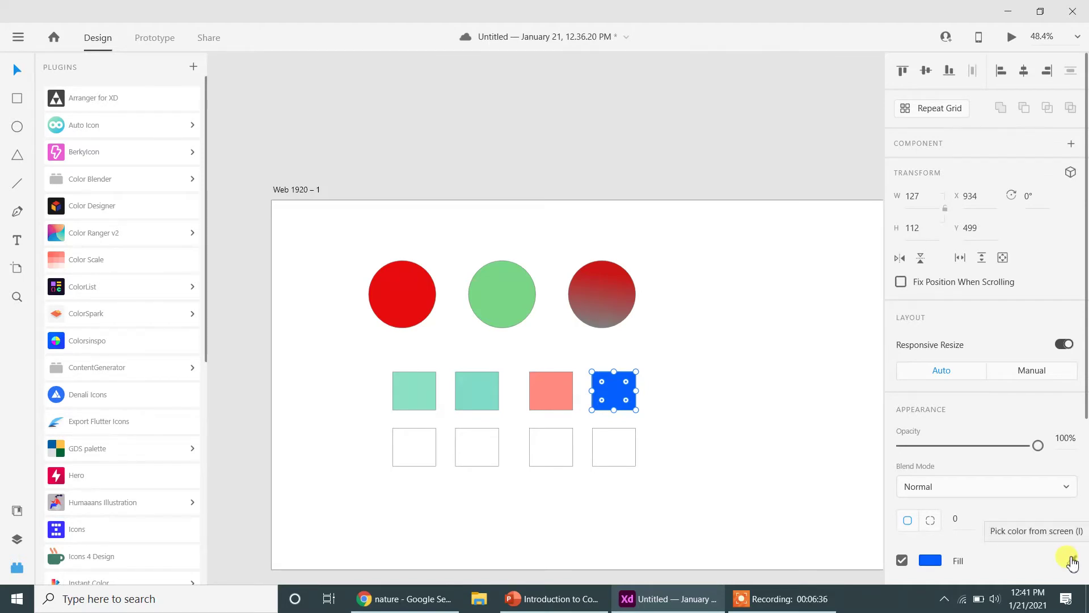
Step: Start sampling a fill for the fourth upper-row rectangle, then switch to Chrome and copy the green tree-tunnel picture from the "nature" image results
left_click(1072, 561)
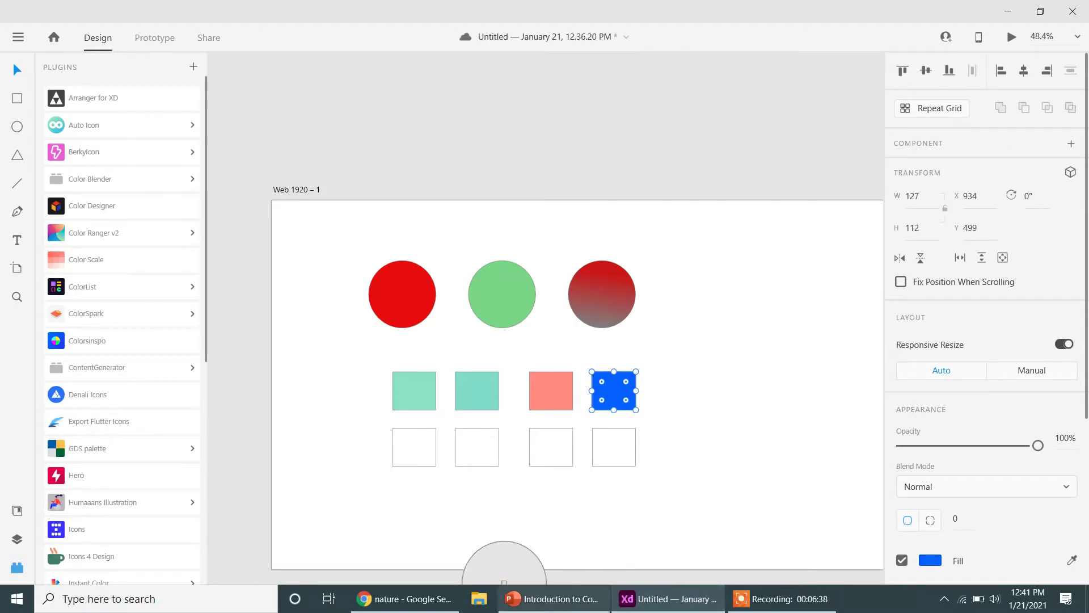
left_click(403, 597)
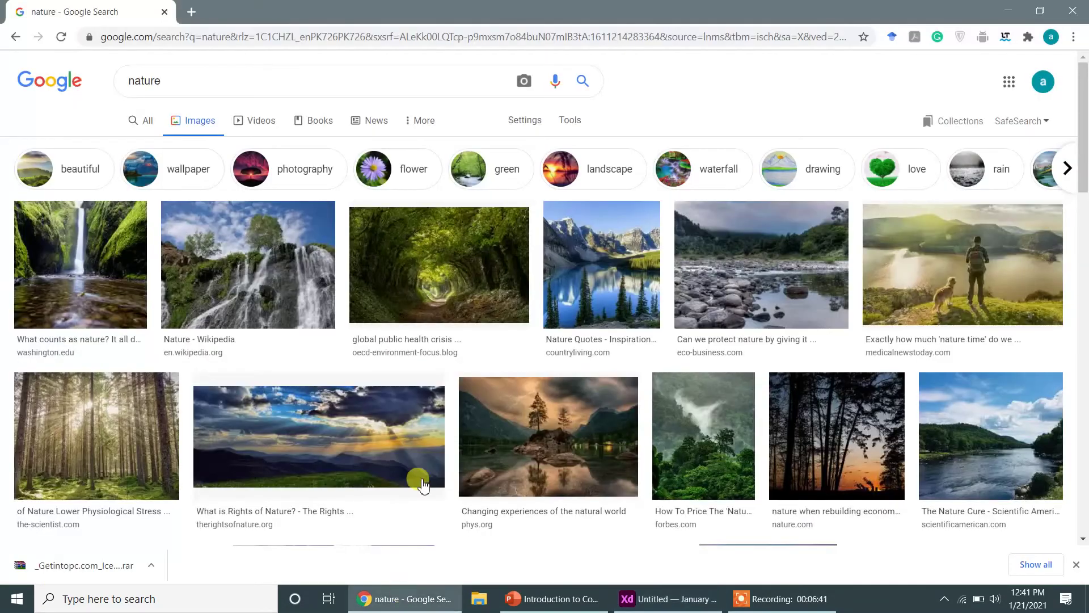
left_click(443, 259)
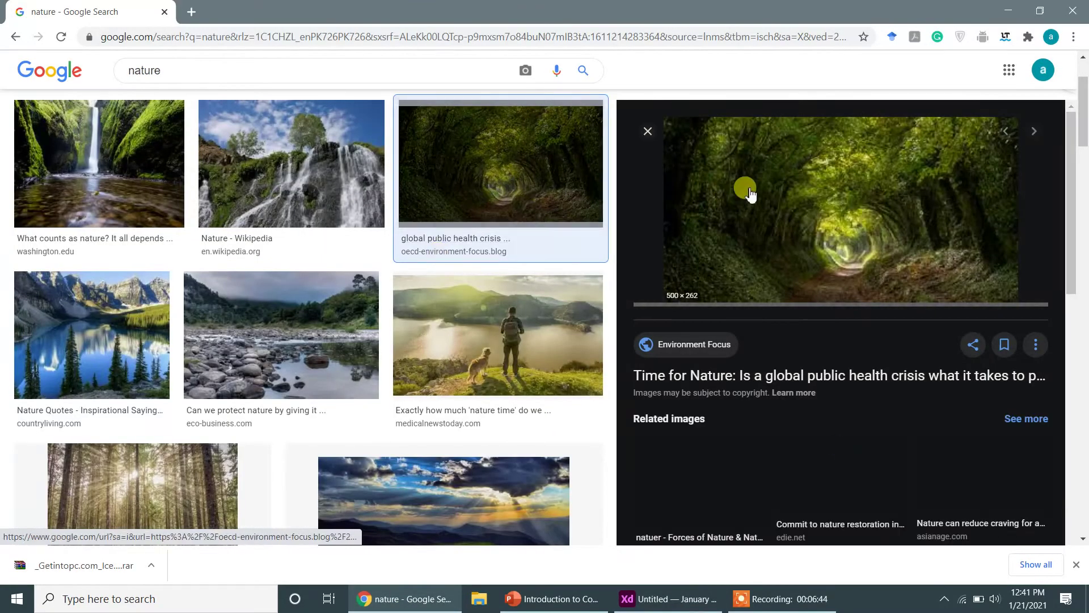
right_click(747, 191)
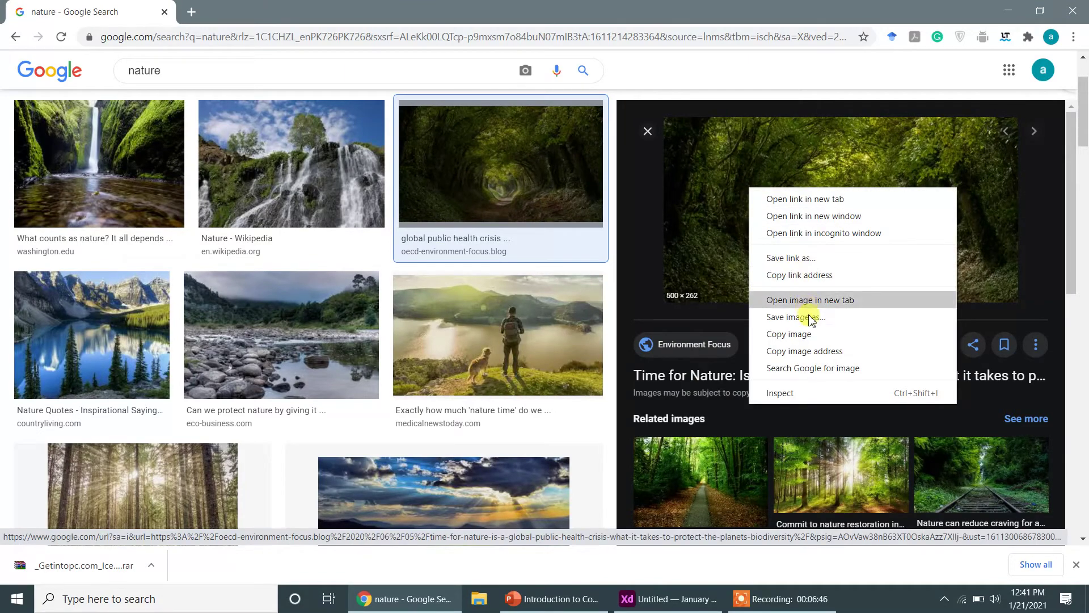
left_click(808, 334)
Step: Return to Adobe XD, sample light grey #F5F5F5 for the fourth upper-row rectangle and paste the copied tree-tunnel picture
left_click(681, 598)
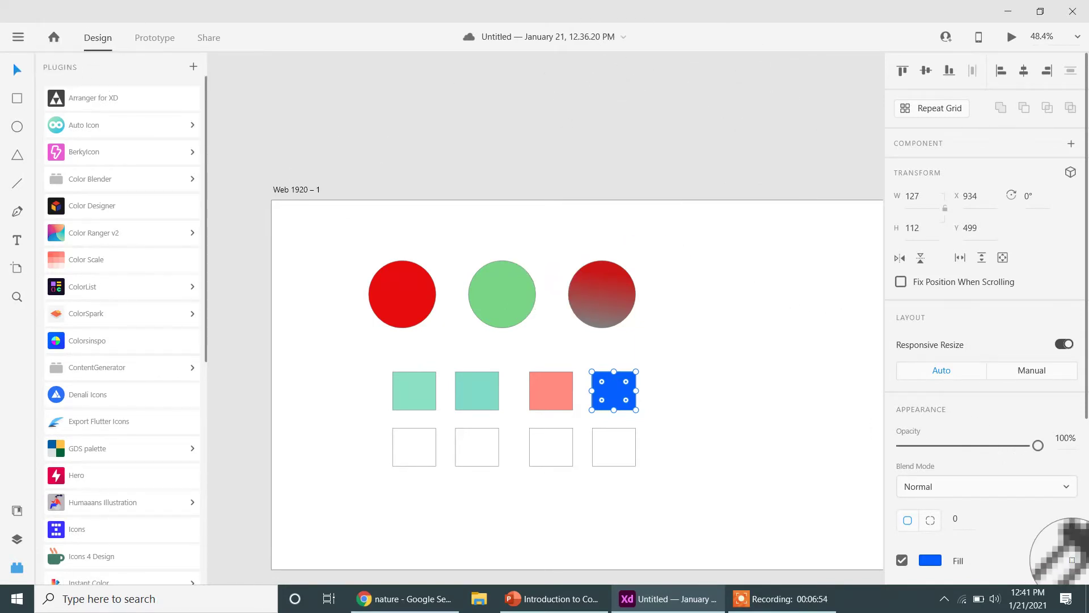
left_click(1071, 562)
right_click(597, 120)
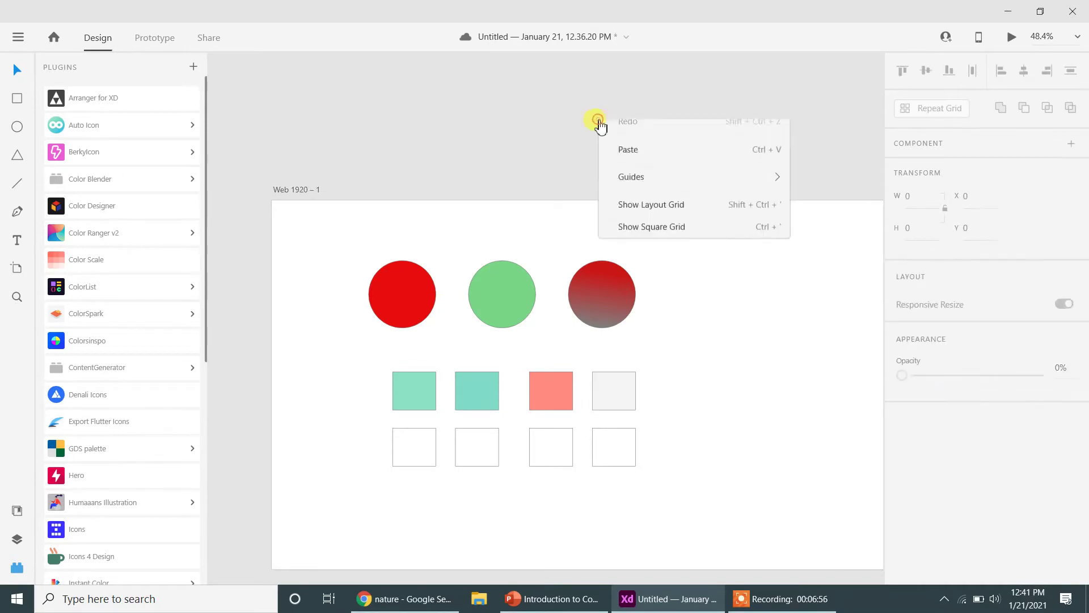
left_click(636, 181)
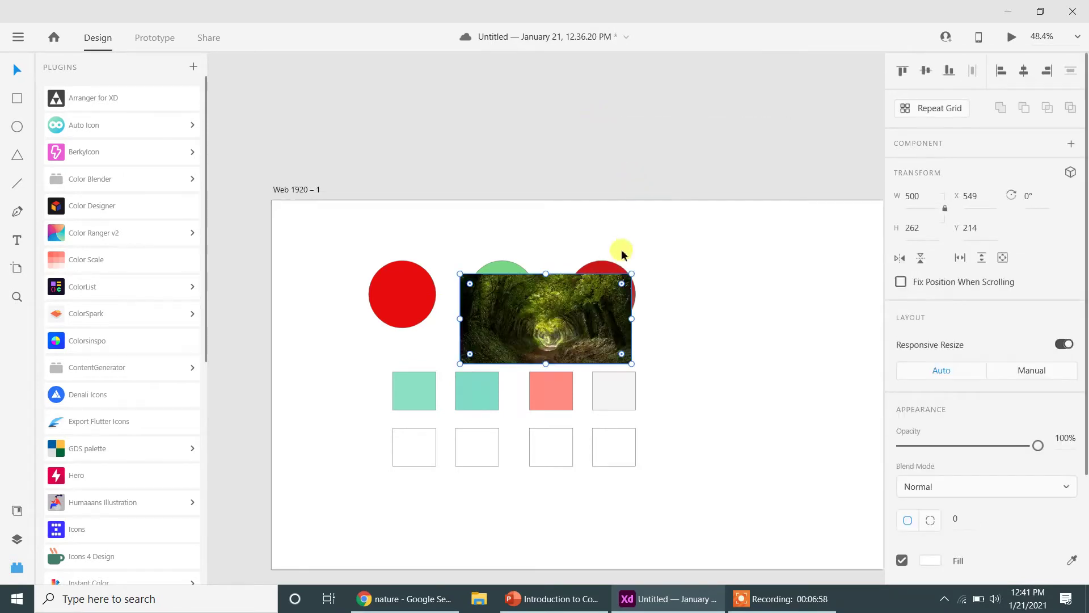
Step: Enlarge the pasted picture to about 824 × 432 and position it at about X 976, Y 67 on the artboard
left_click_drag(576, 292, 676, 126)
left_click_drag(755, 194, 851, 374)
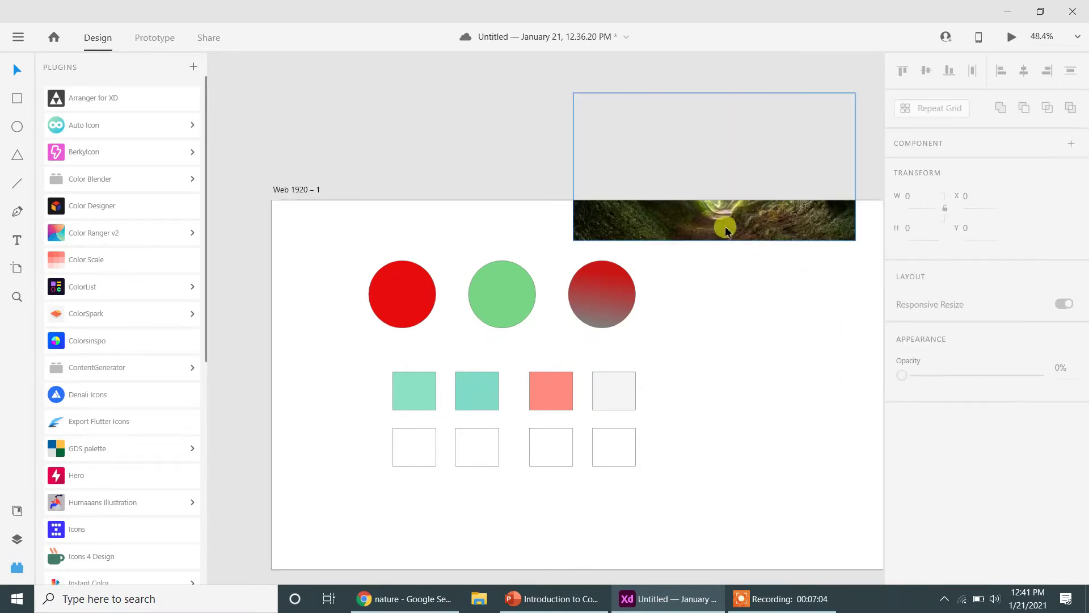
left_click_drag(743, 233, 777, 364)
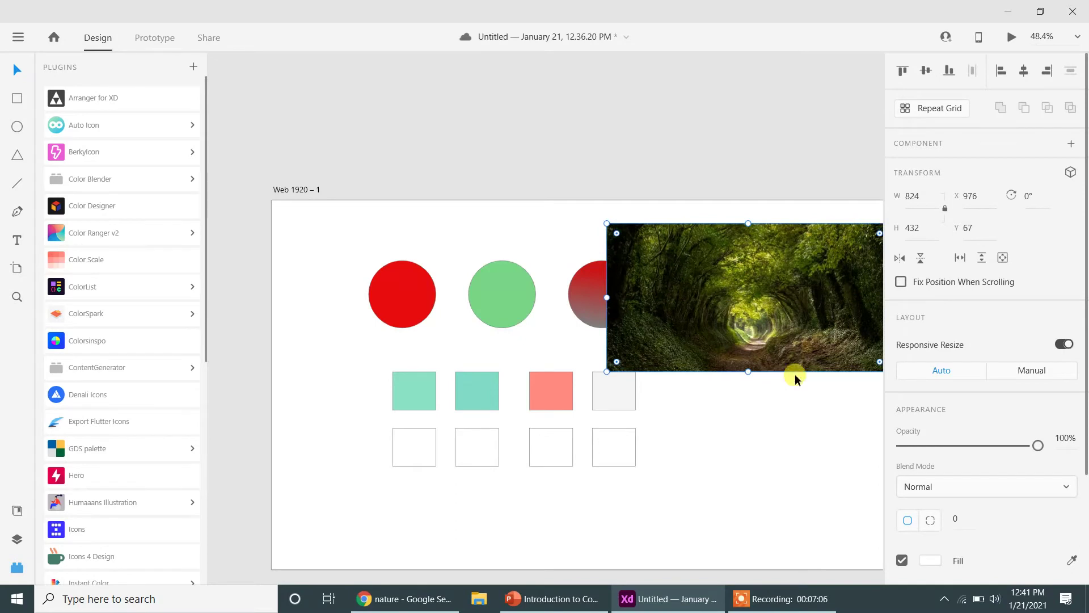
Step: Fill the fourth lower-row rectangle with olive green and the third with near-black, both sampled from the pasted picture
left_click(618, 449)
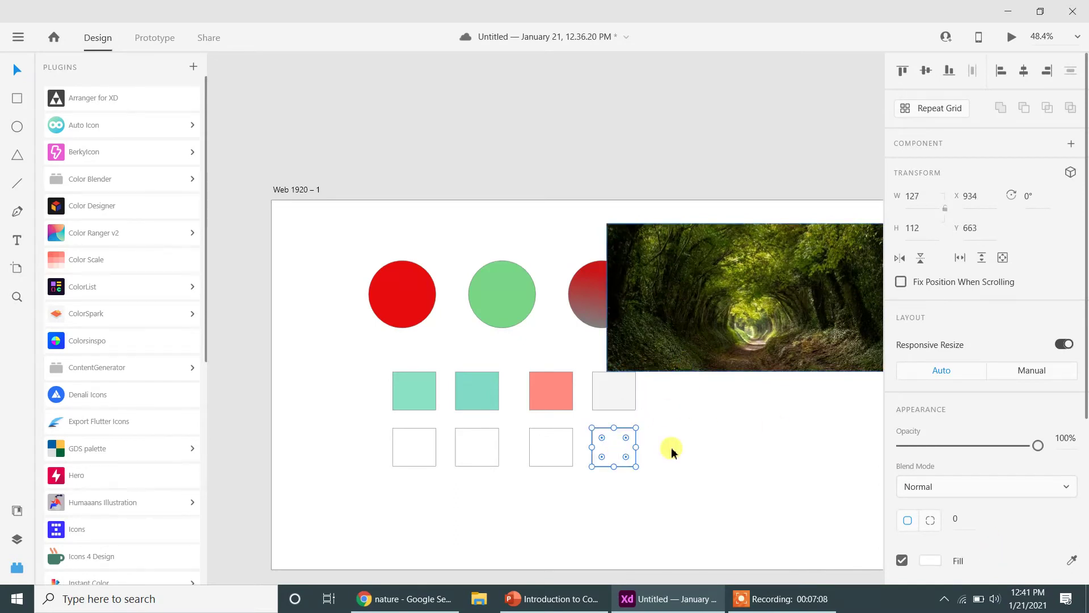
left_click(1072, 562)
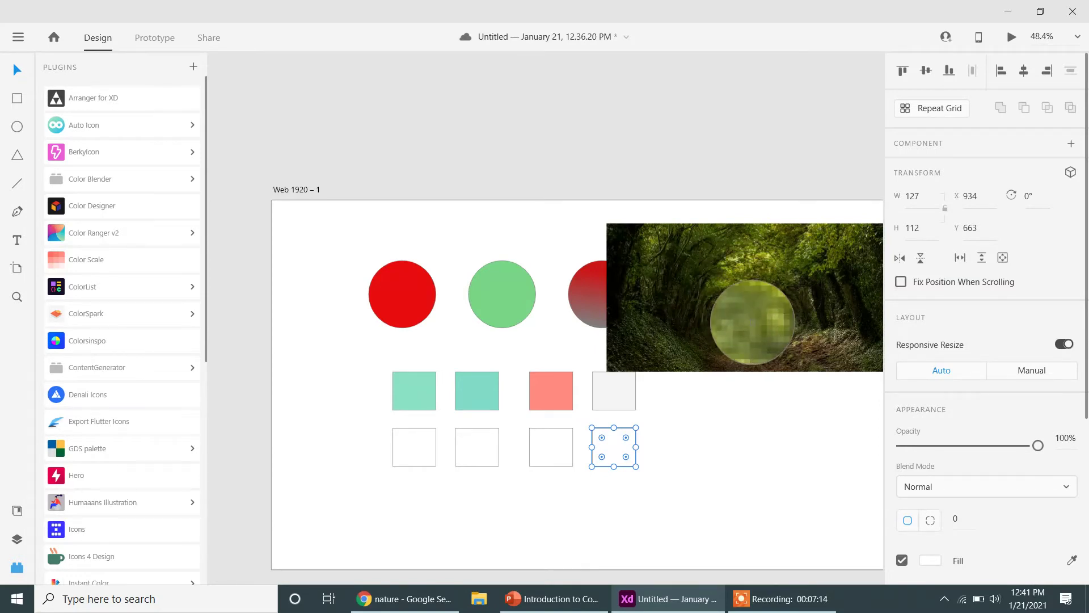
left_click(753, 322)
left_click(699, 313)
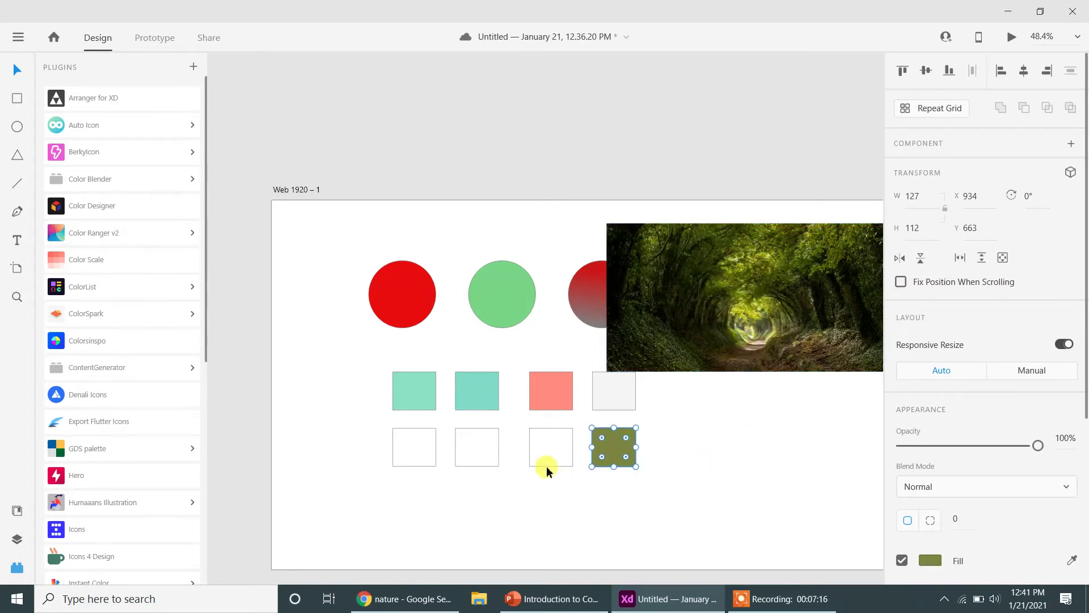
left_click(1072, 561)
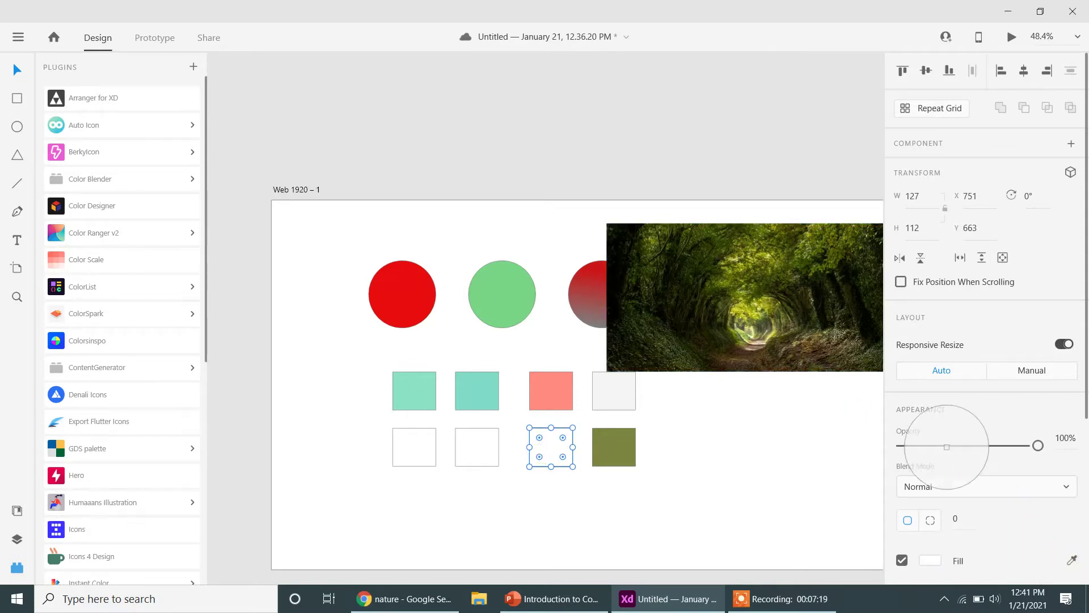
left_click(818, 284)
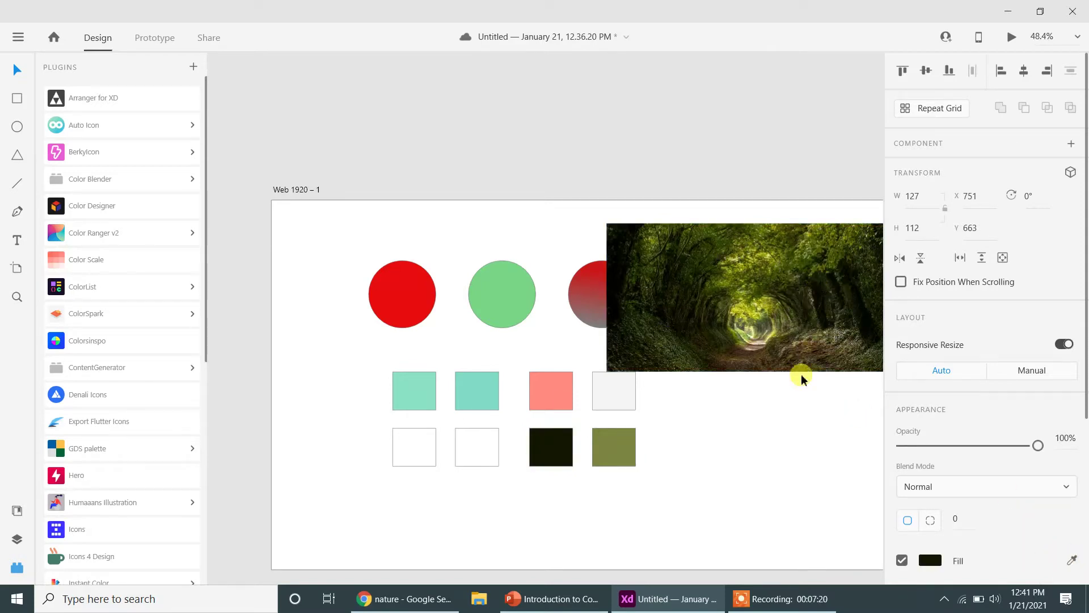
Step: Delete the pasted tree-tunnel picture and select the second rectangle in the lower row
left_click(718, 255)
key("Delete")
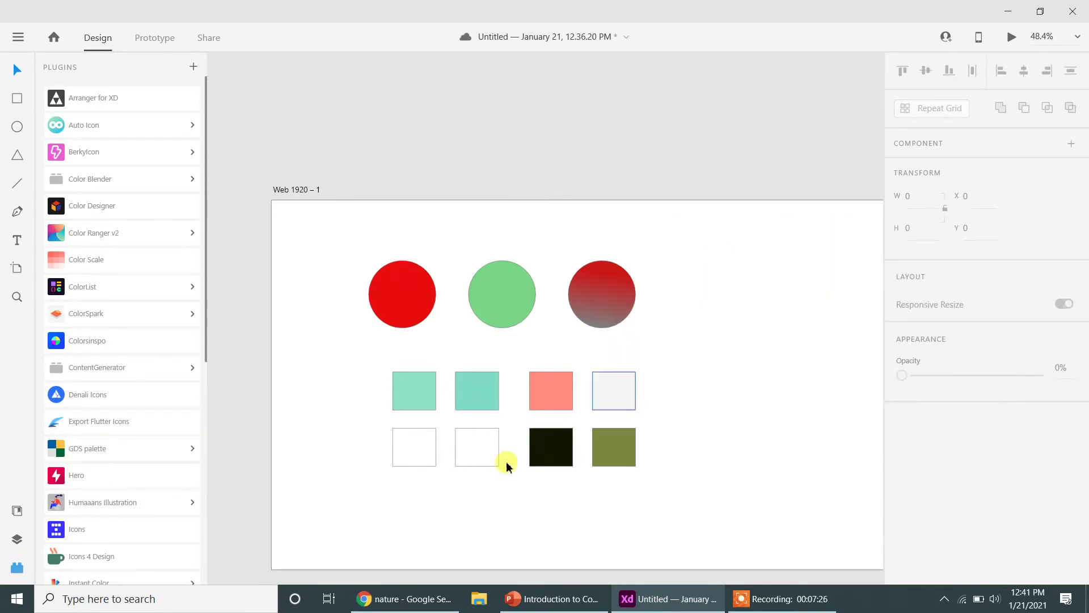
left_click(479, 459)
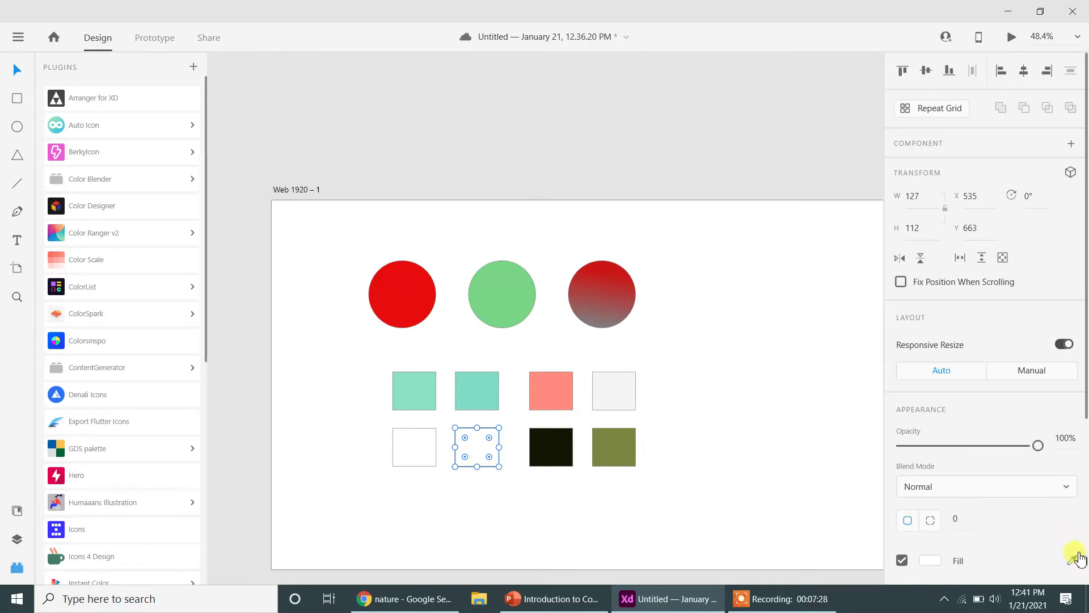
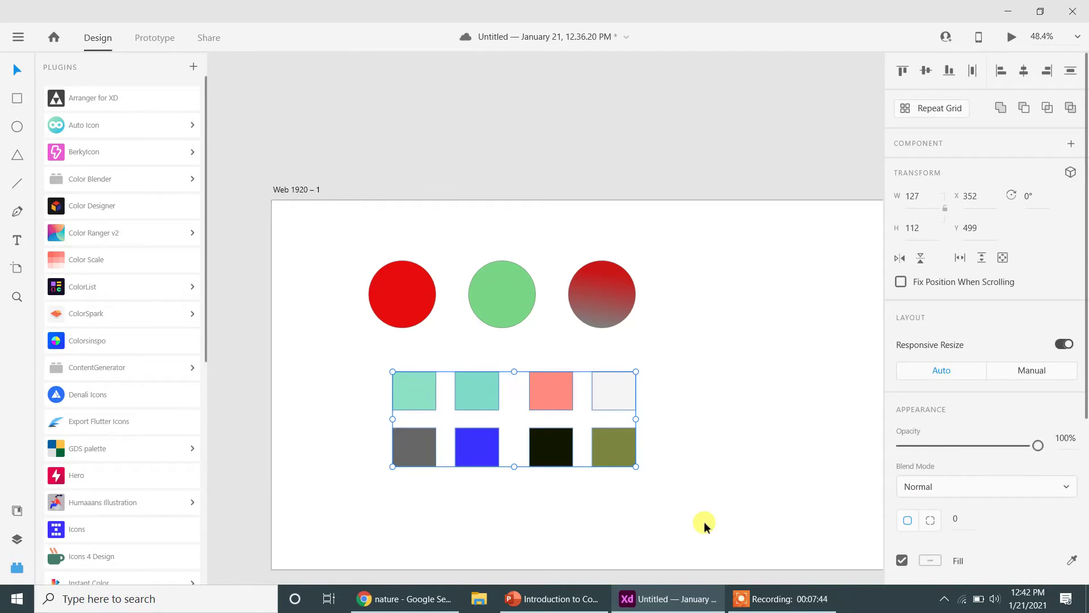
Step: Add the colours of all eight selected rectangles to the document assets and save the document
left_click(17, 511)
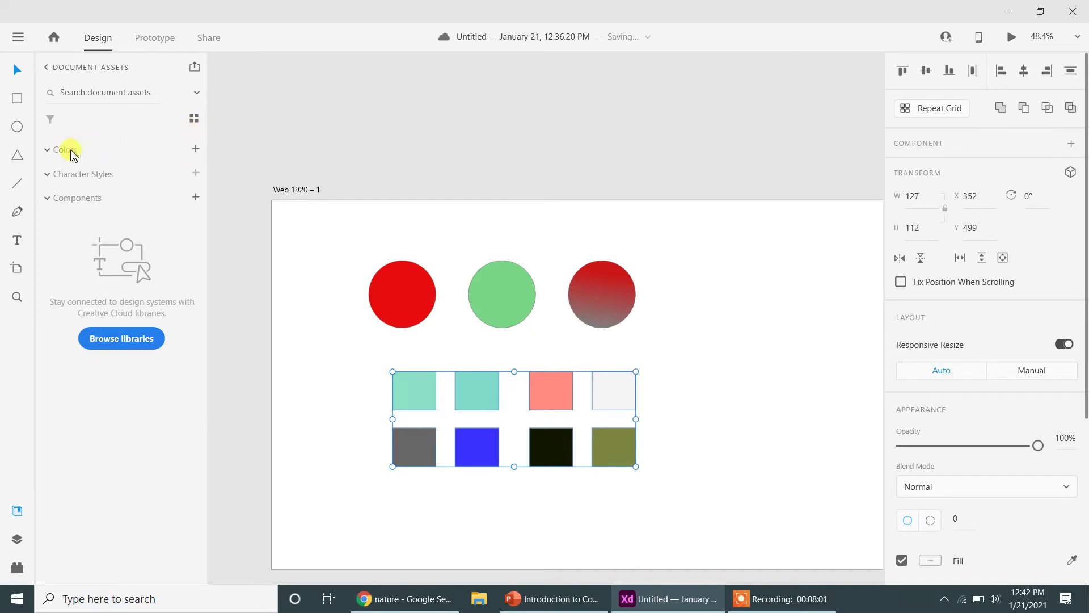
left_click(197, 149)
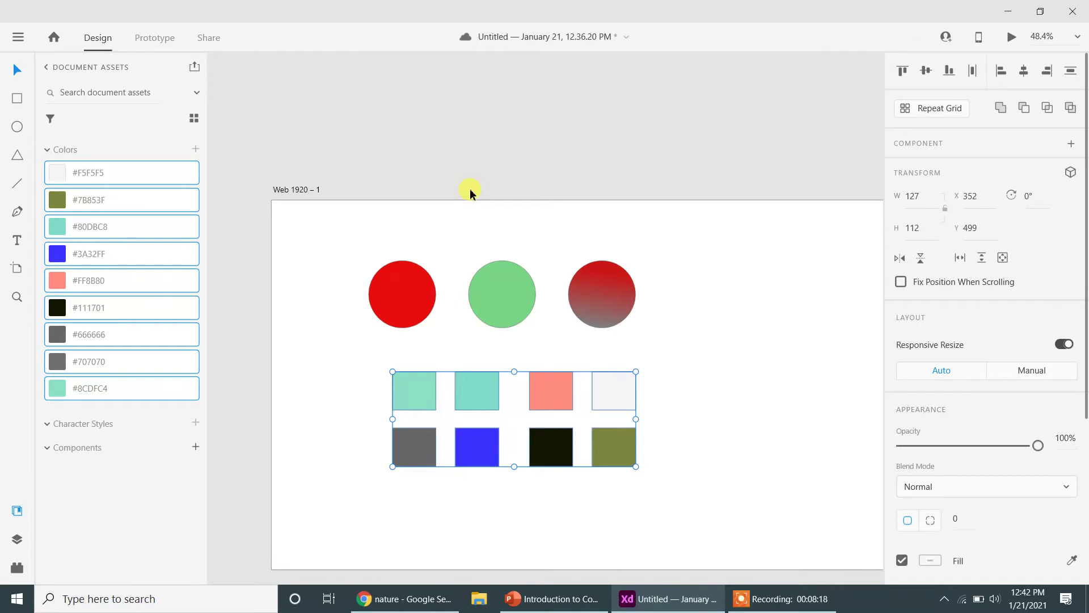
key("ctrl+s")
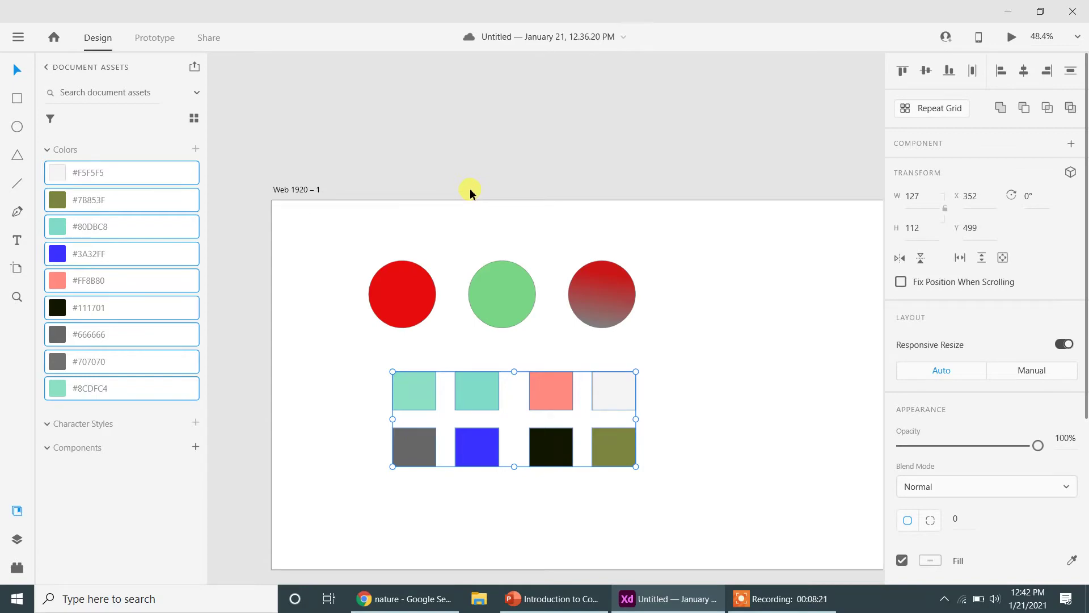
Step: Switch to Chrome and search Google for "colors"
left_click(414, 596)
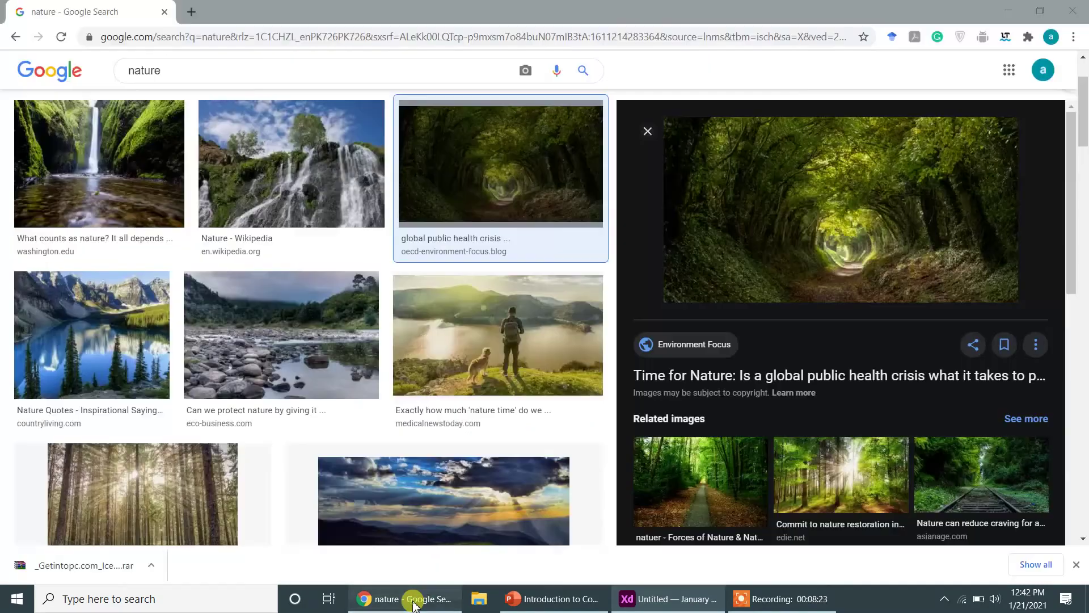
left_click(335, 44)
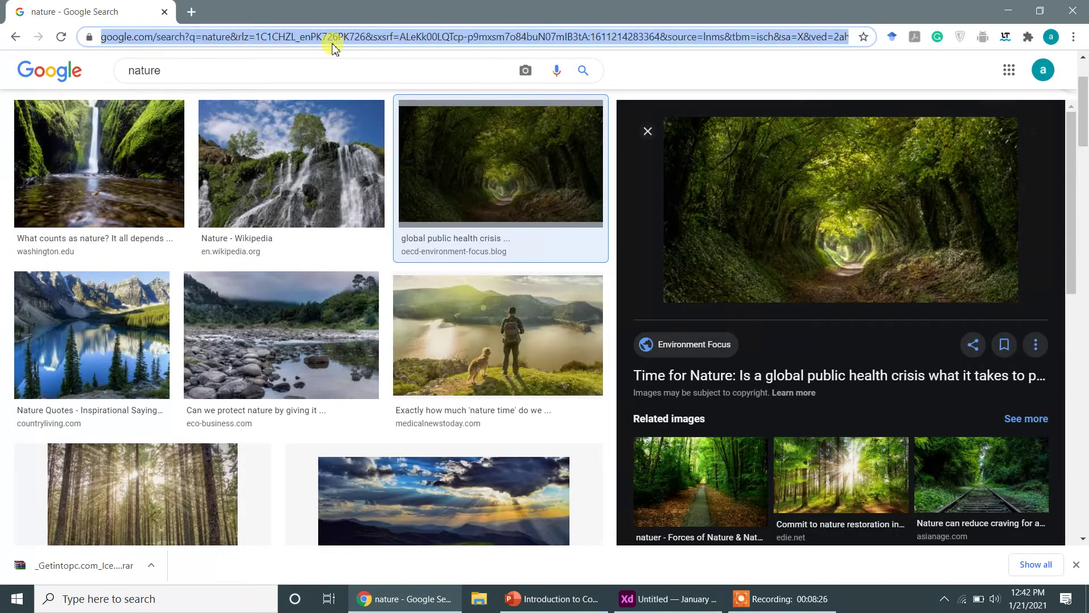
type("color")
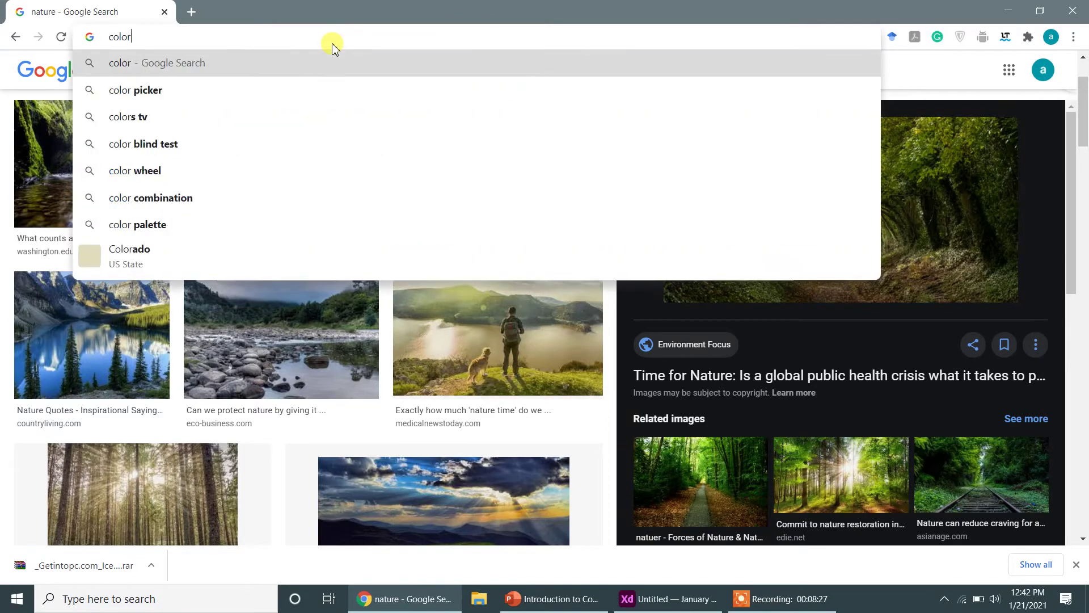
type(" pickers")
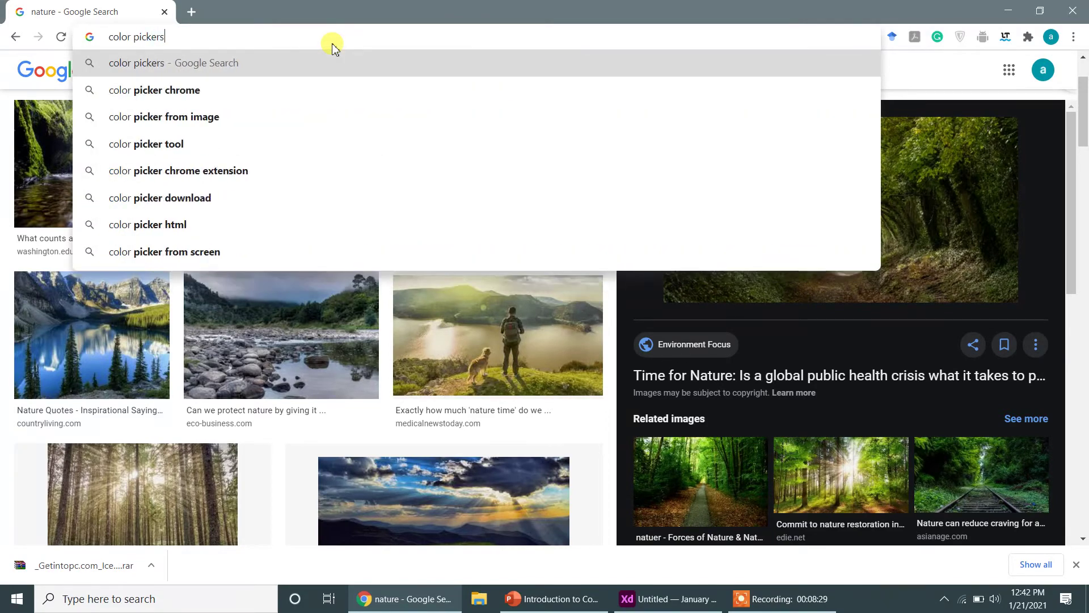
key("BackSpace")
key("BackSpace")
key("BackSpace")
key("BackSpace")
key("BackSpace")
key("BackSpace")
key("BackSpace")
key("BackSpace")
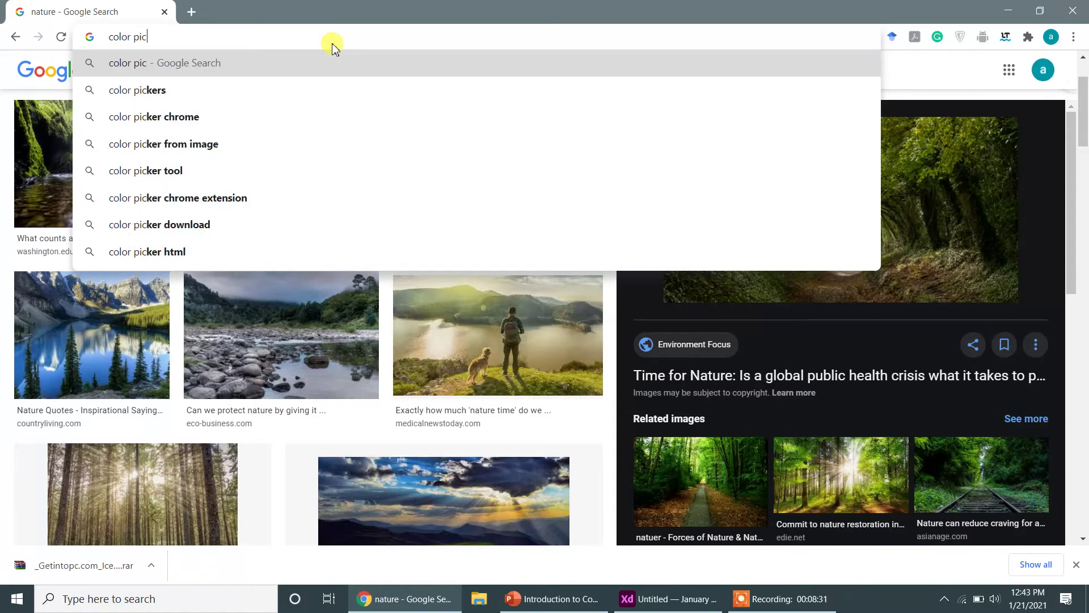
type("s")
key("Return")
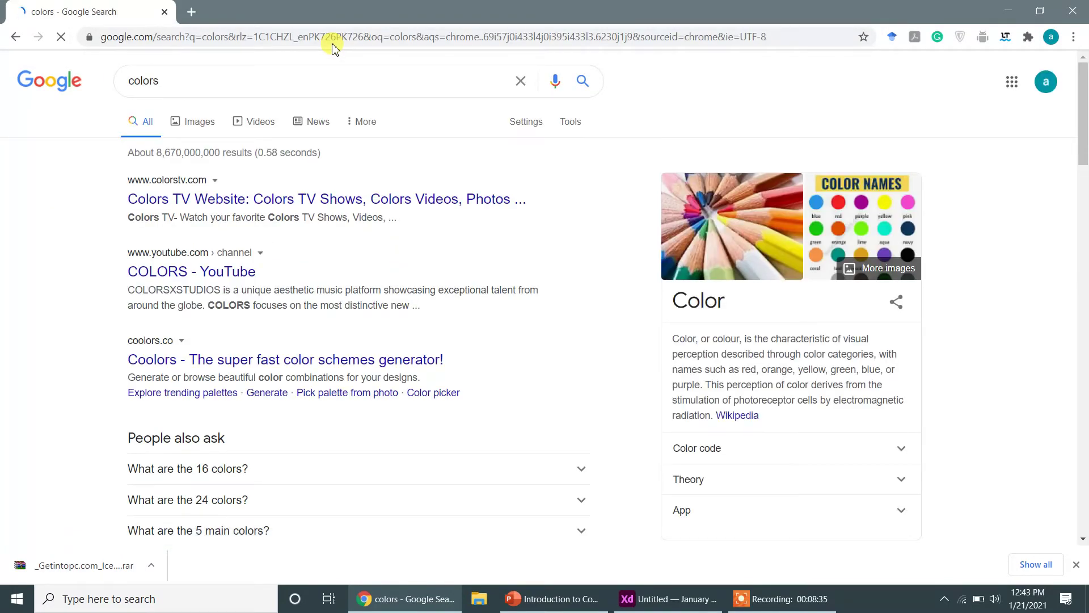
Step: Refine the Google search to "colors pallette"
left_click(184, 84)
type("palle")
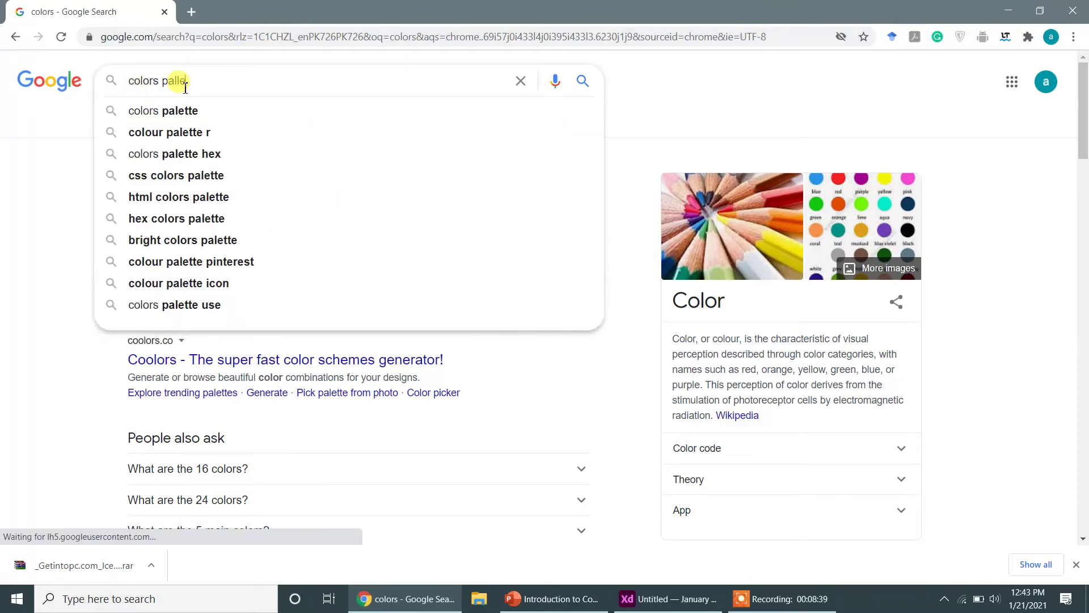
type("tte")
key("Return")
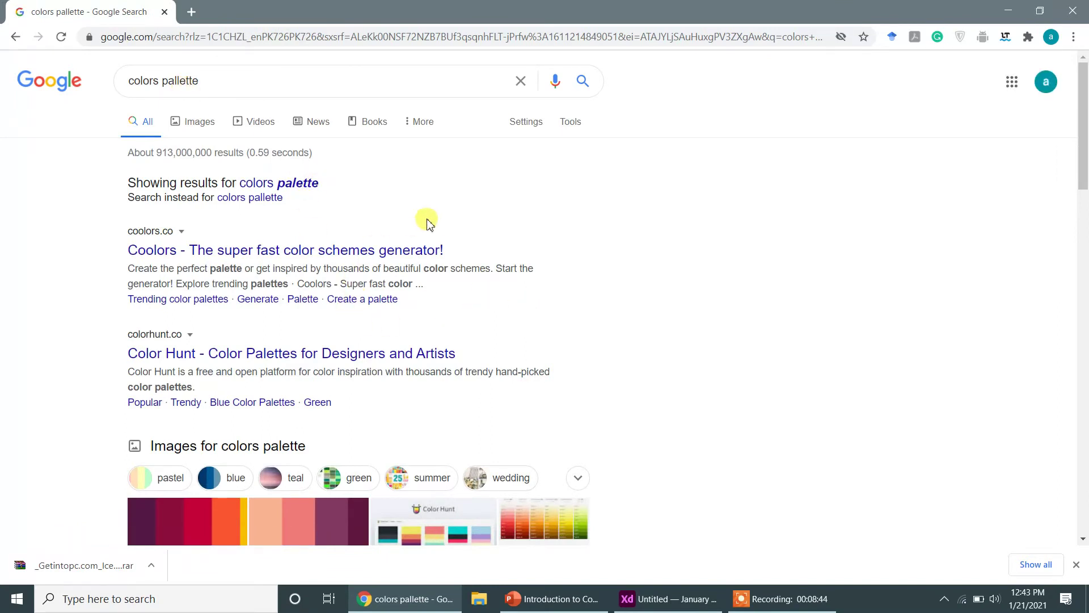
Step: Open the Coolors color schemes generator result, dismiss its welcome and "What's new?" pop-ups and look over the home page
left_click(277, 256)
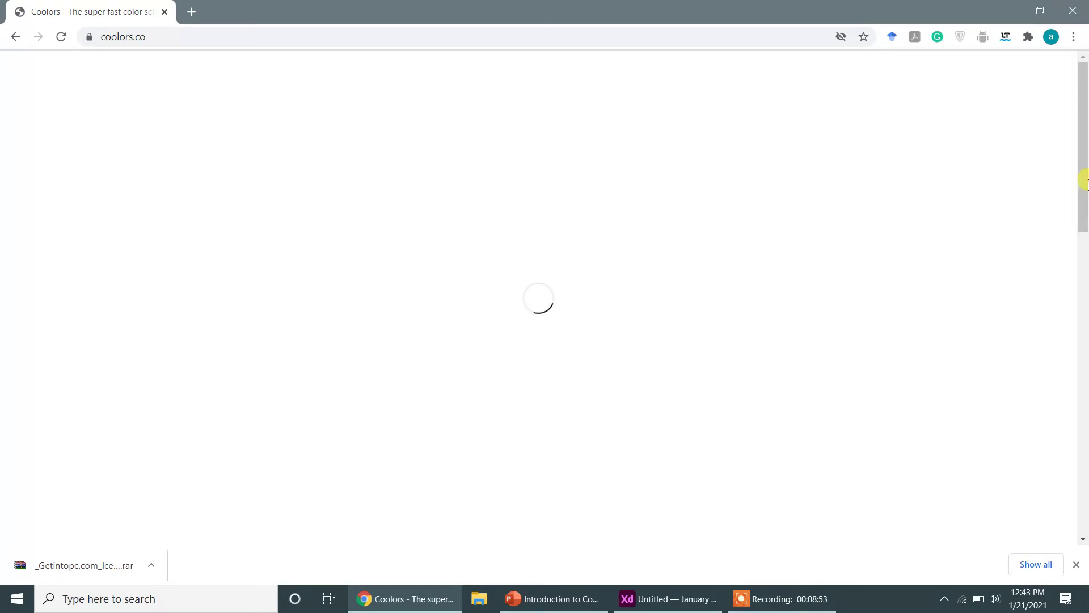
mouse_move(1084, 181)
left_mouse_down()
mouse_move(1082, 348)
mouse_move(1064, 182)
left_mouse_up()
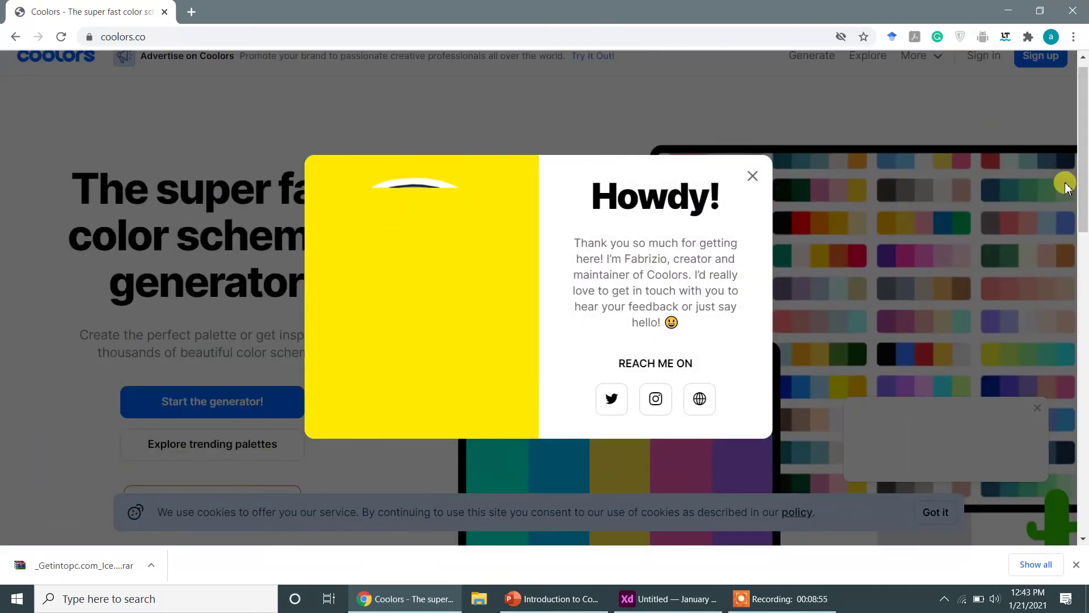
left_click(751, 176)
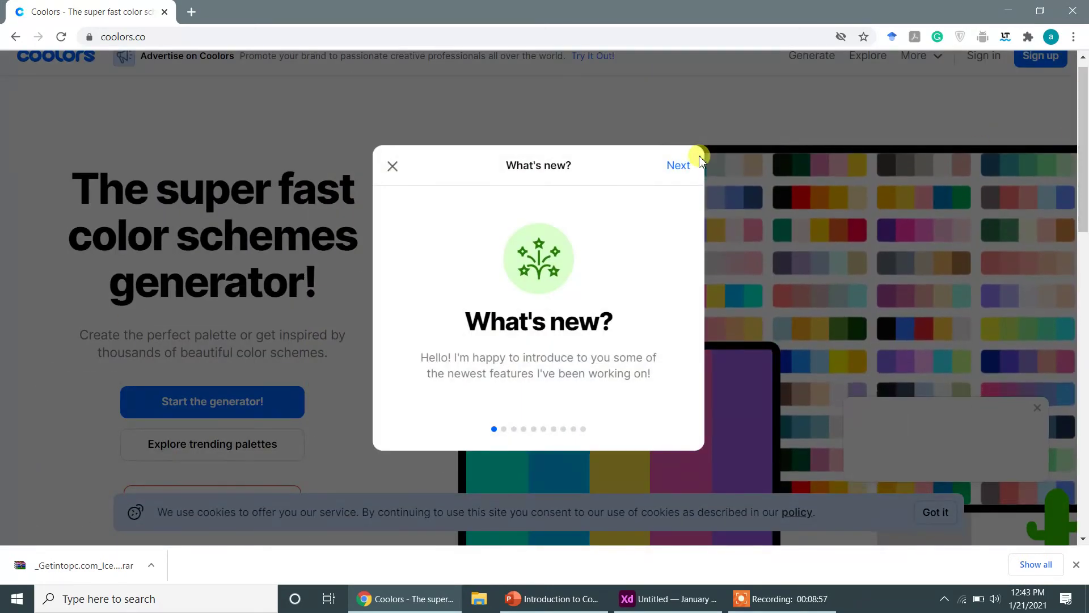
left_click(391, 165)
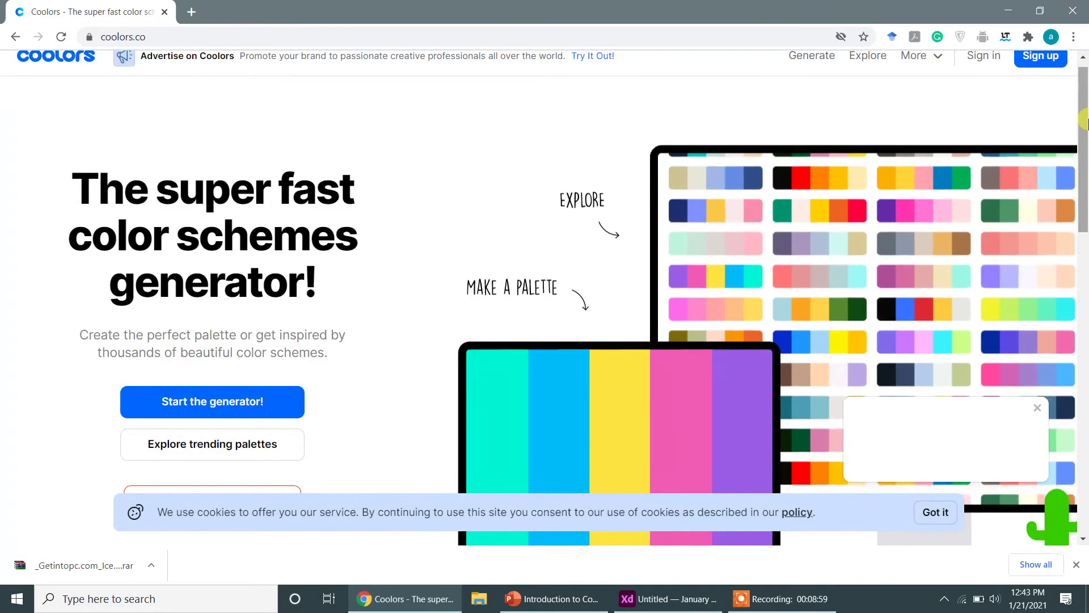
left_click_drag(1083, 121, 1009, 71)
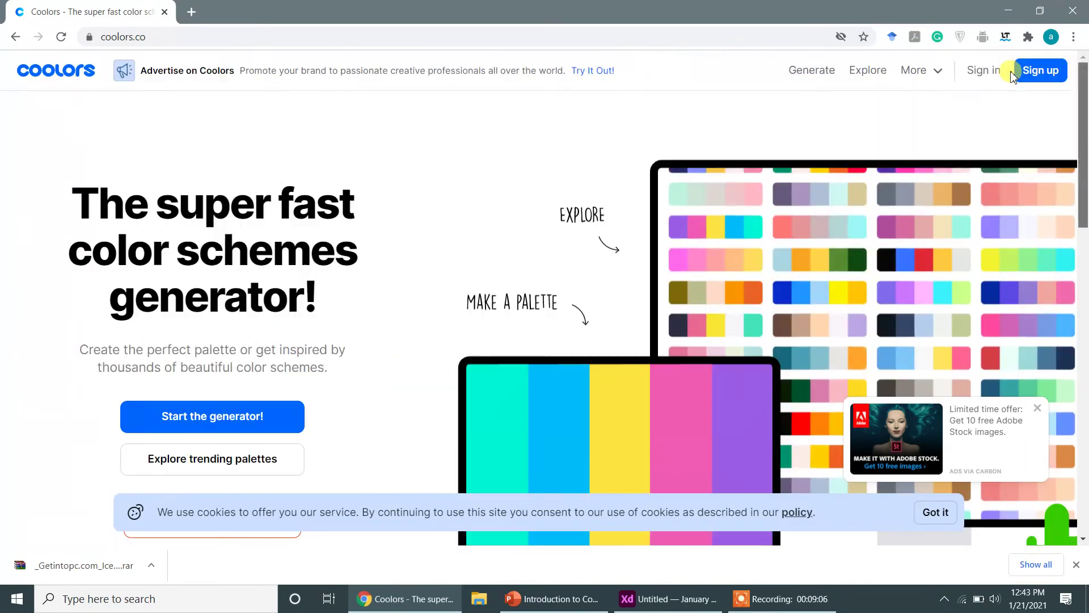
Step: Go back to the search results and open the Color Hunt site to view its palettes
left_click(14, 37)
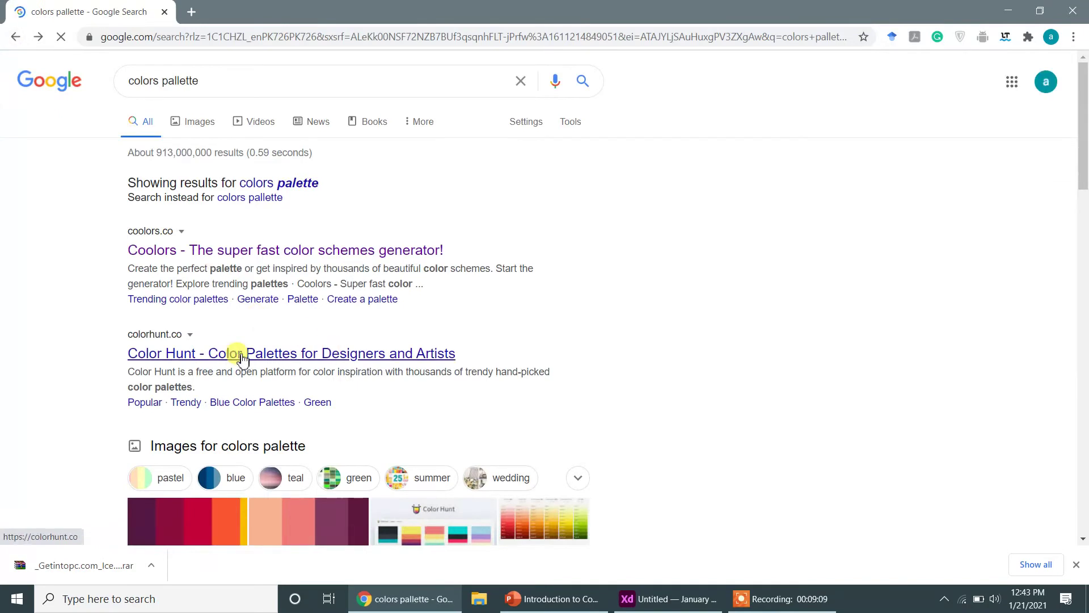
left_click(242, 359)
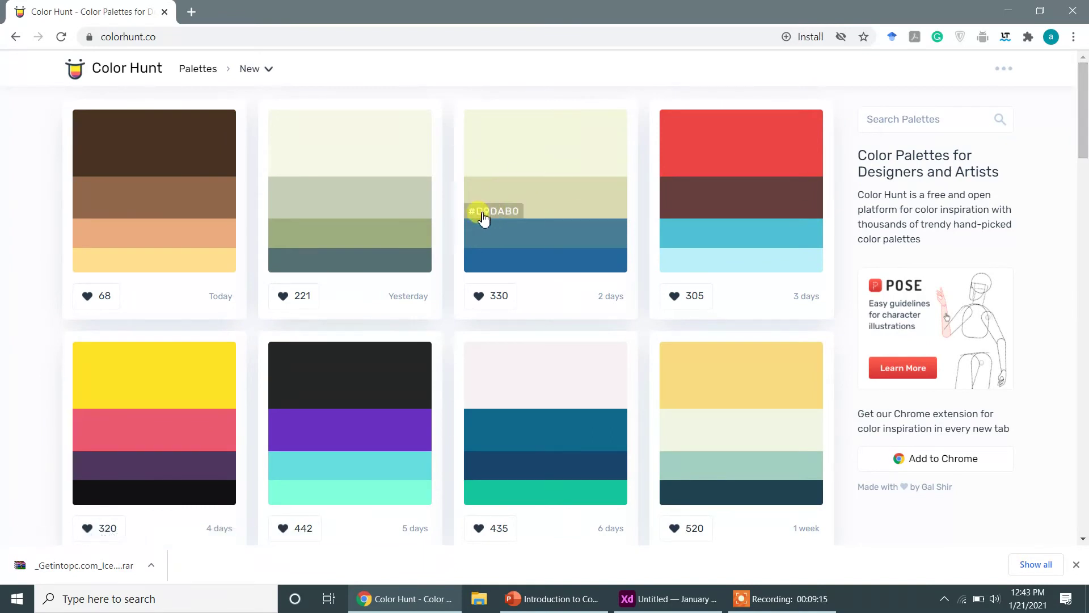
Step: Open the Color Hunt palette of cream, khaki and two blues and copy its #D9DAB0 colour code
left_click(561, 203)
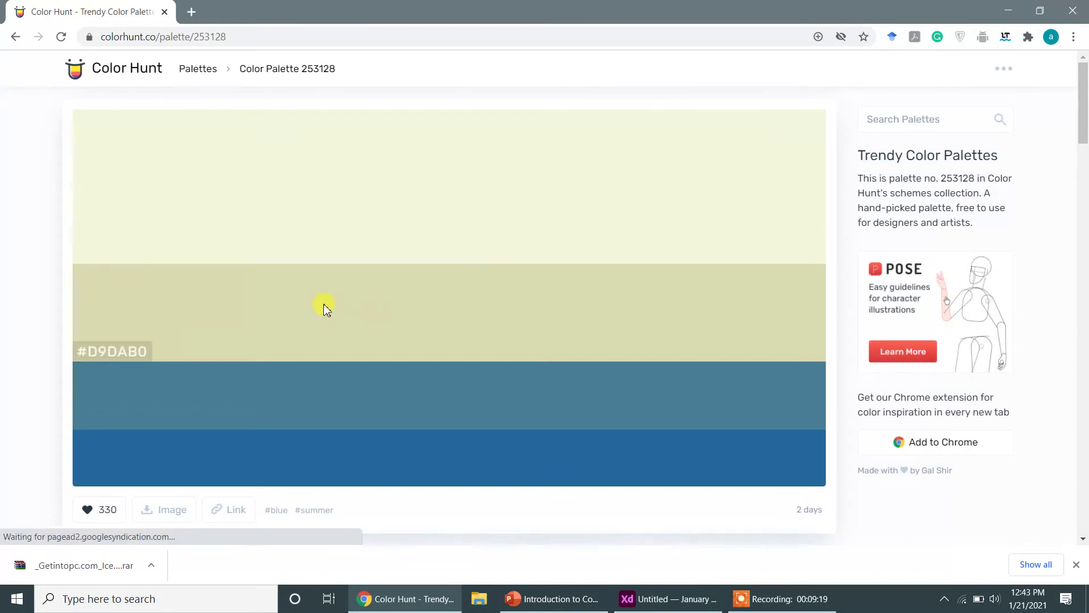
left_click(91, 357)
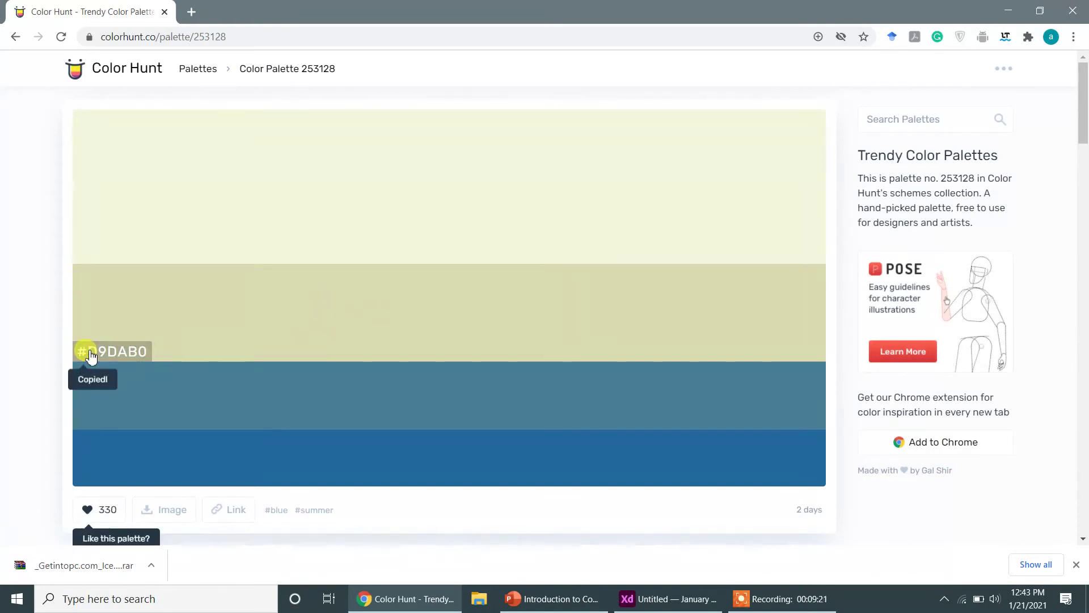
Step: Switch to Adobe XD and fill the light grey rectangle in the upper row with #D9DAB0
left_click(663, 600)
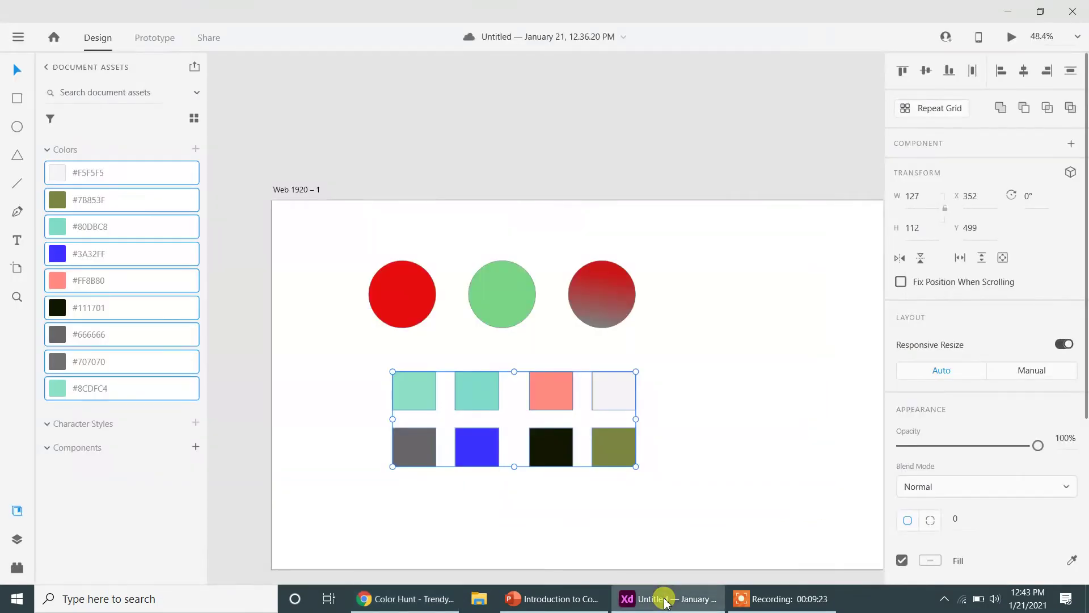
left_click(621, 401)
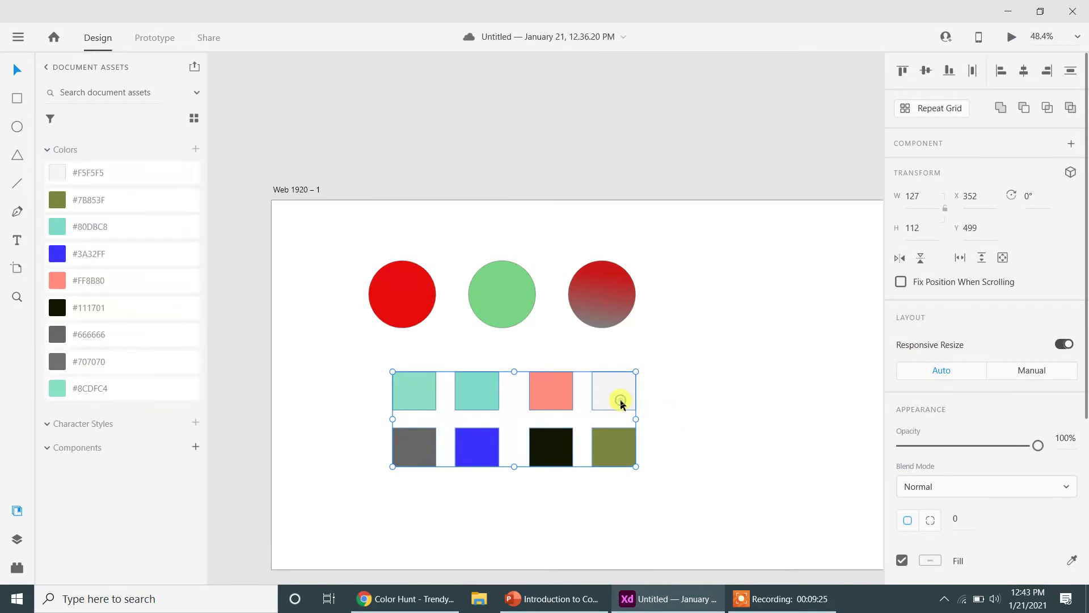
double_click(621, 401)
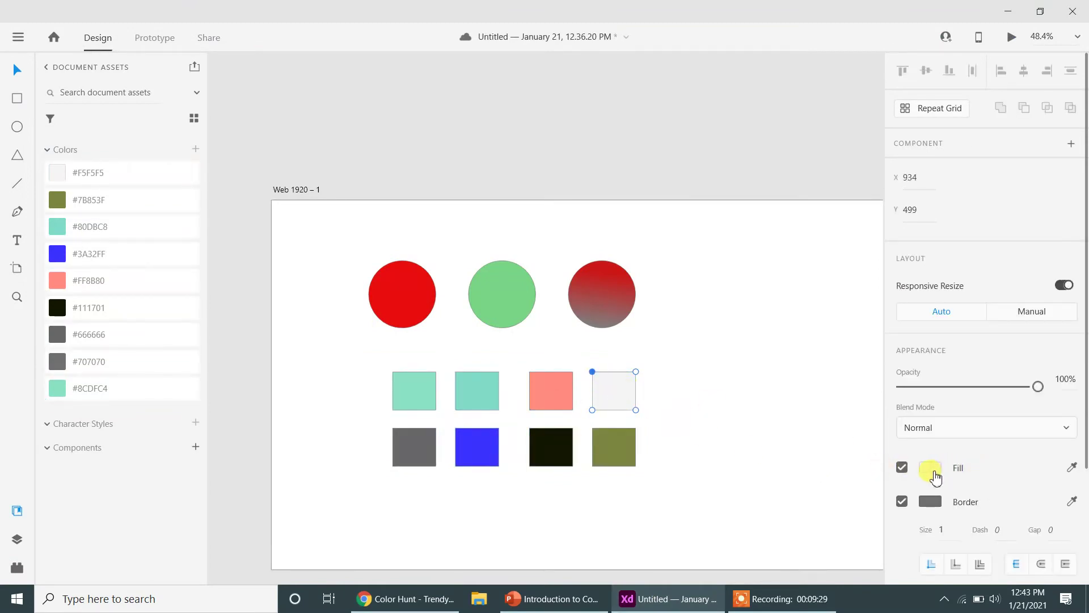
left_click(932, 469)
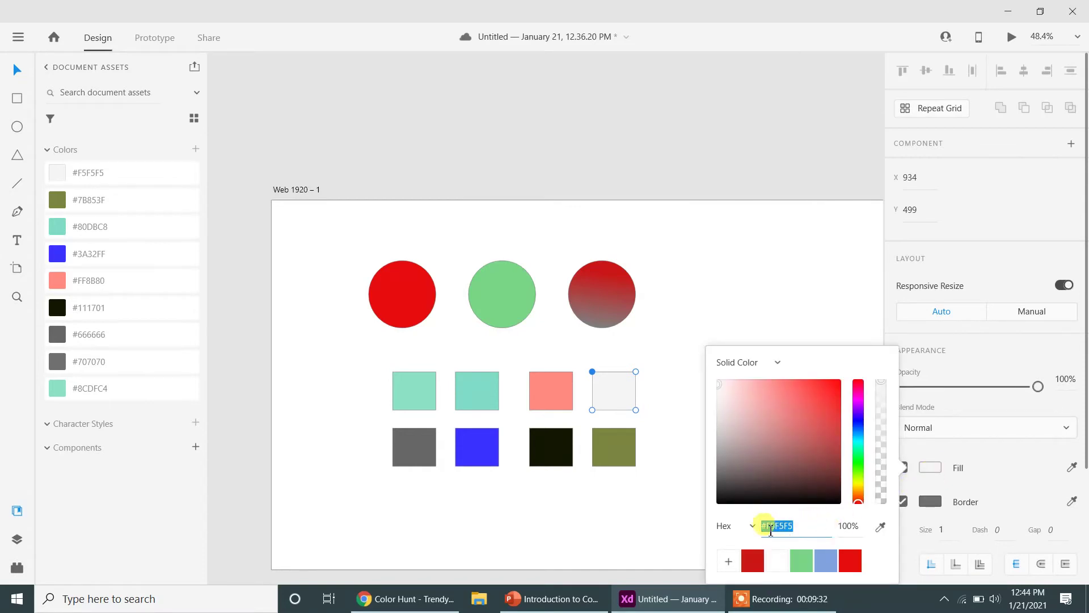
left_click_drag(765, 528, 799, 523)
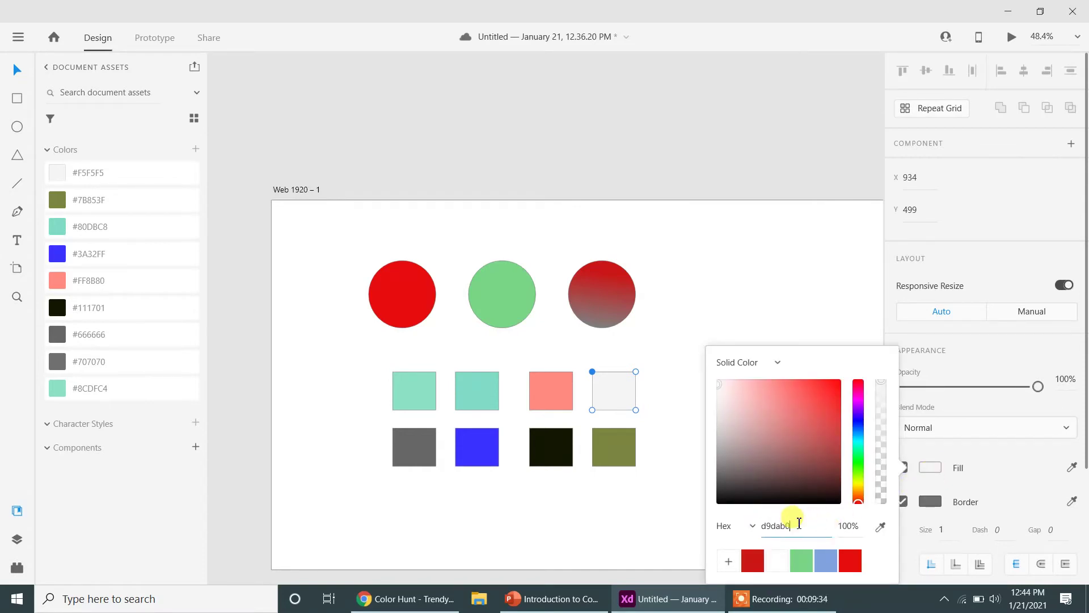
key("Return")
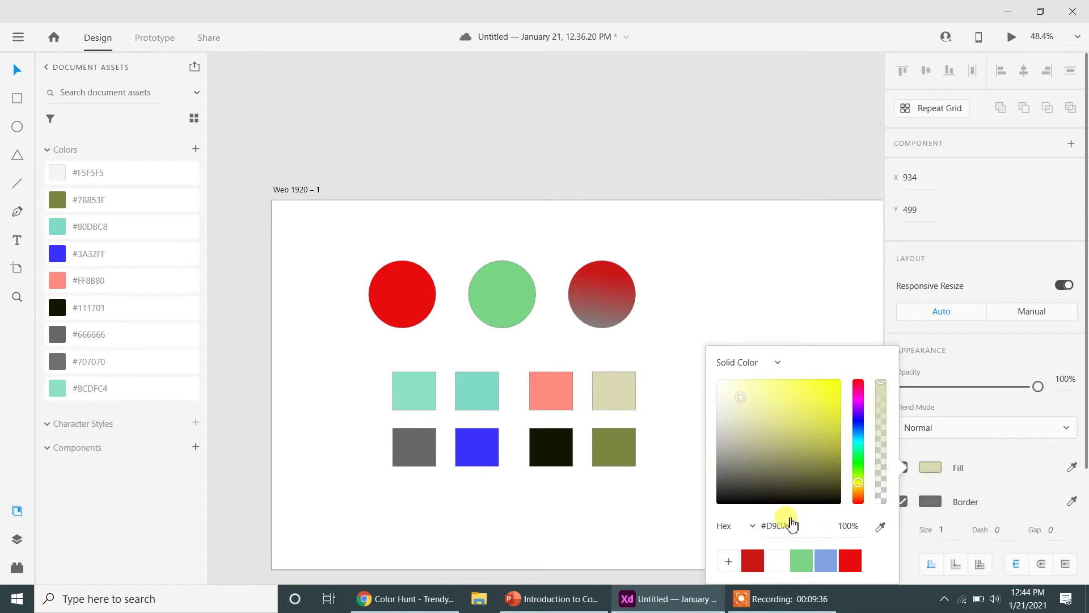
left_click(625, 394)
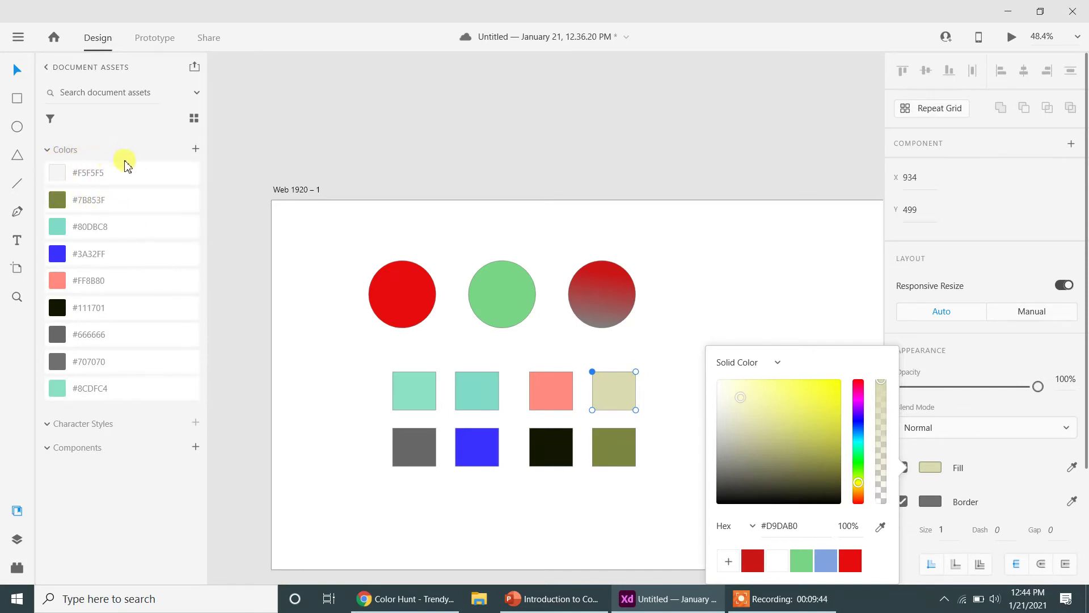
Step: Apply the saved asset colours #FF8B80, #F5F5F5 and #7B853F in turn to the selected rectangle
left_click(64, 281)
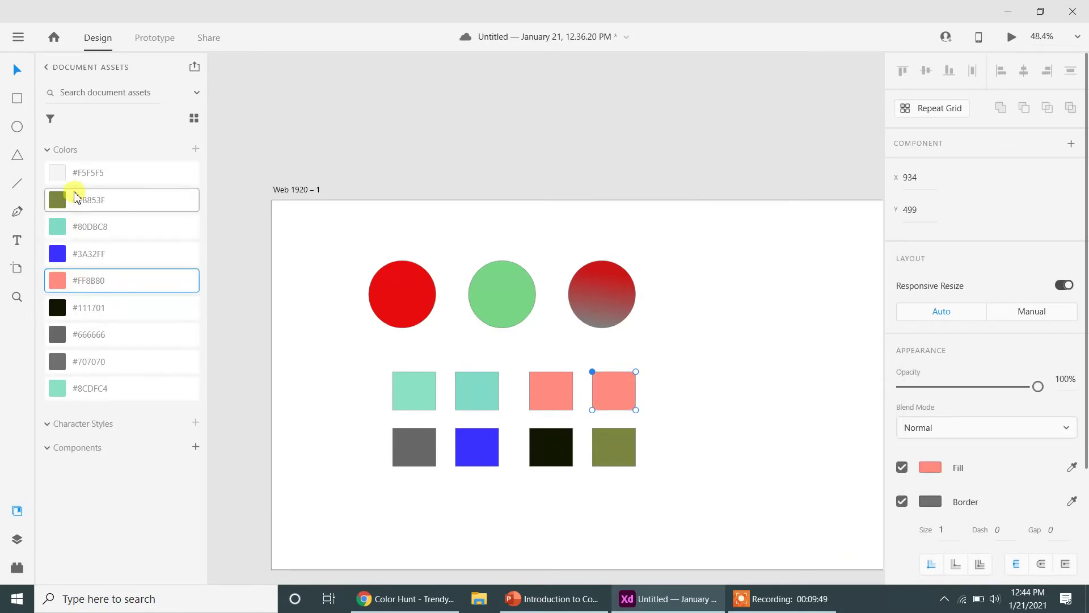
left_click(58, 173)
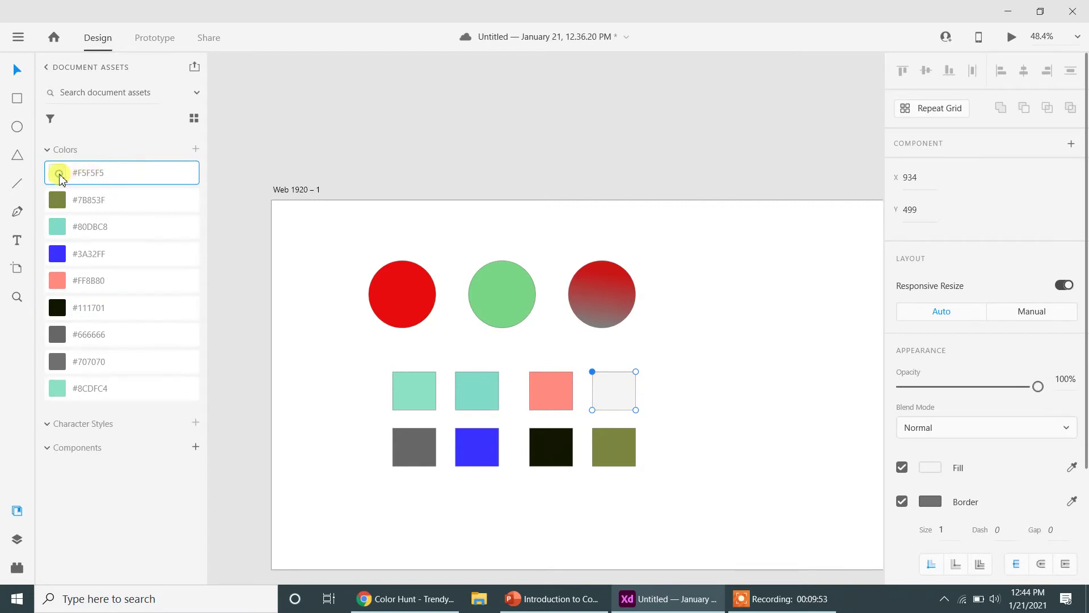
left_click(54, 206)
Step: Edit the #7B853F colour asset into the light blue #73A7E3 and deselect everything
right_click(54, 206)
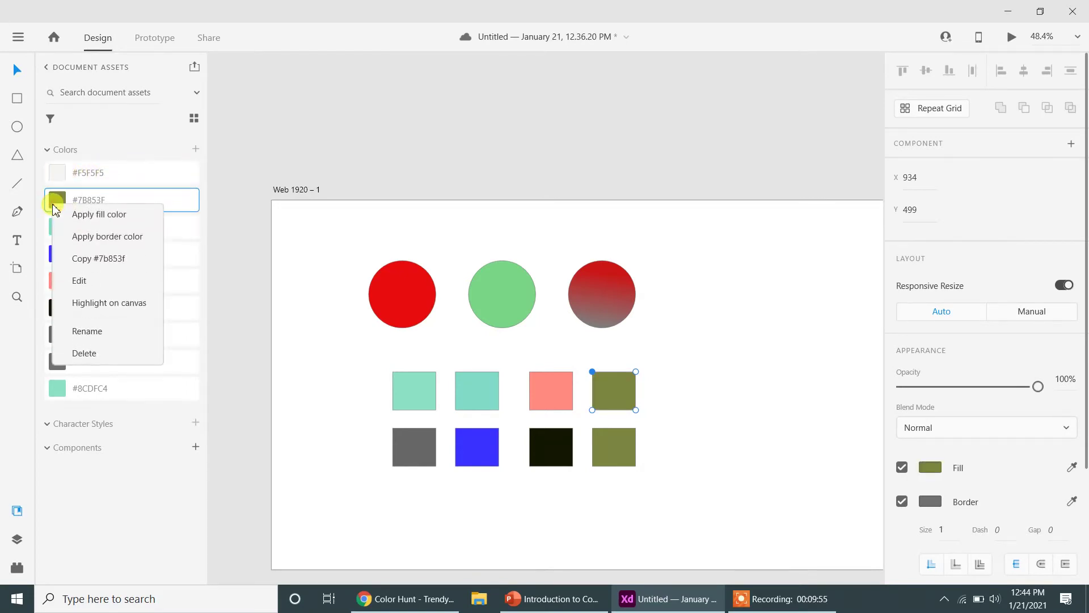
left_click(80, 282)
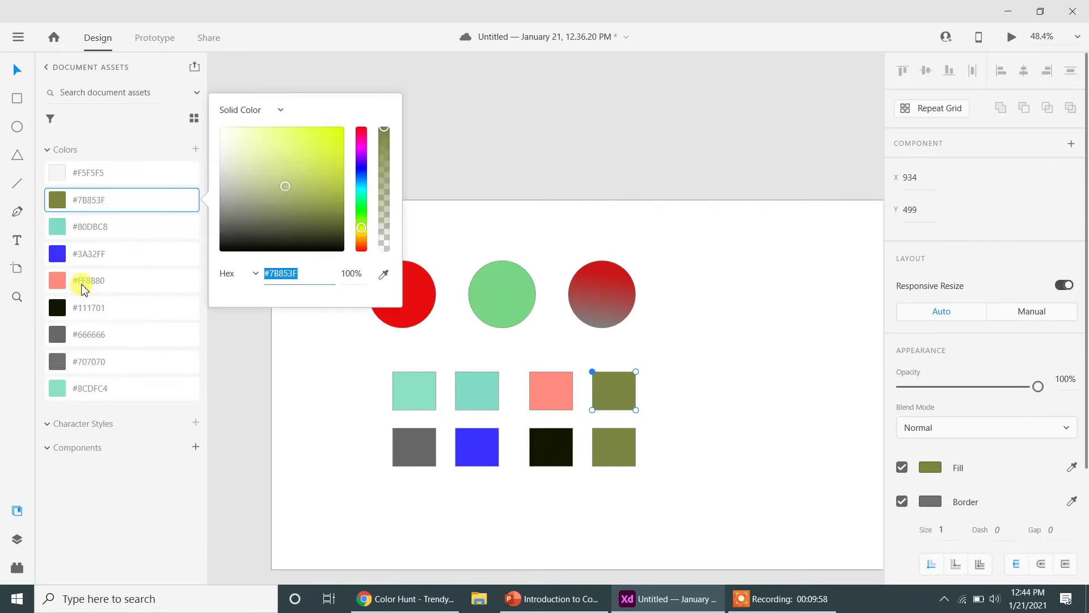
left_click_drag(232, 238, 284, 146)
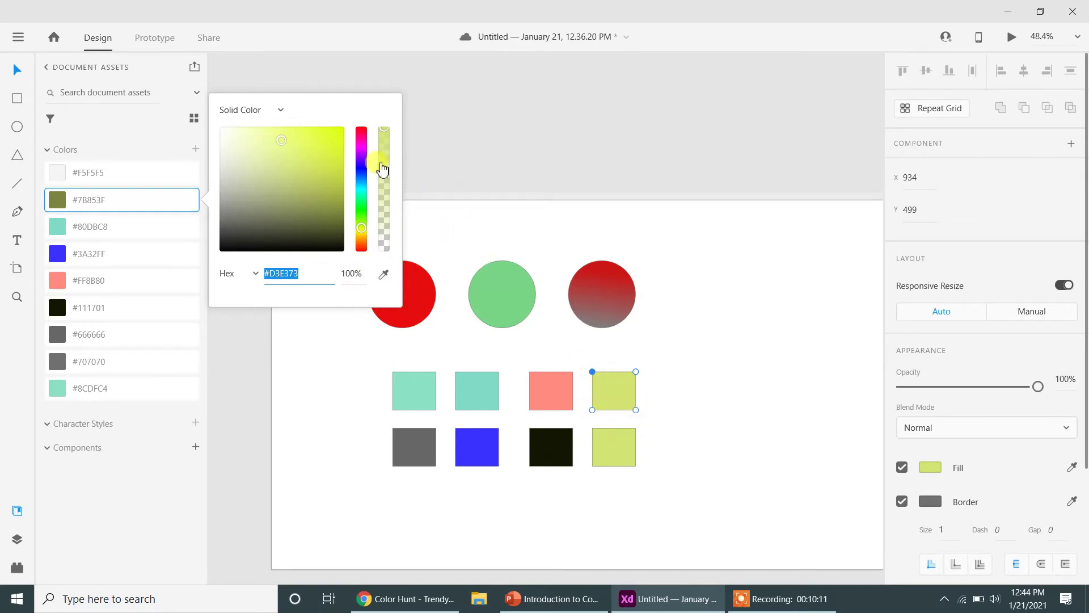
left_click(361, 168)
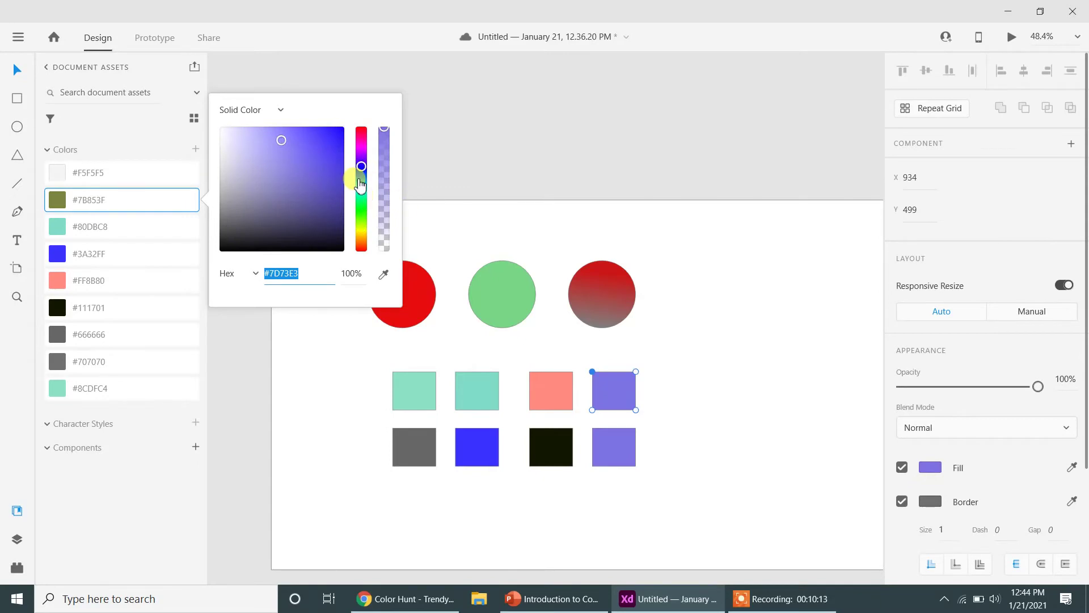
left_click(361, 178)
left_click(694, 329)
left_click(693, 326)
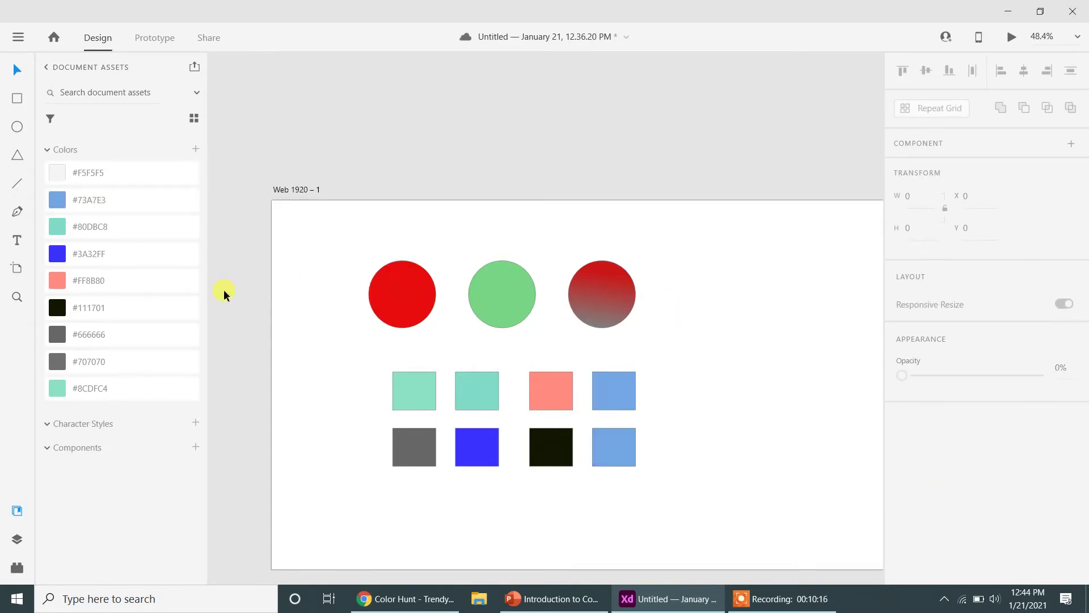
Step: Change the #80DBC8 colour asset to a linear gradient with #19E0B6 as its start colour
right_click(58, 234)
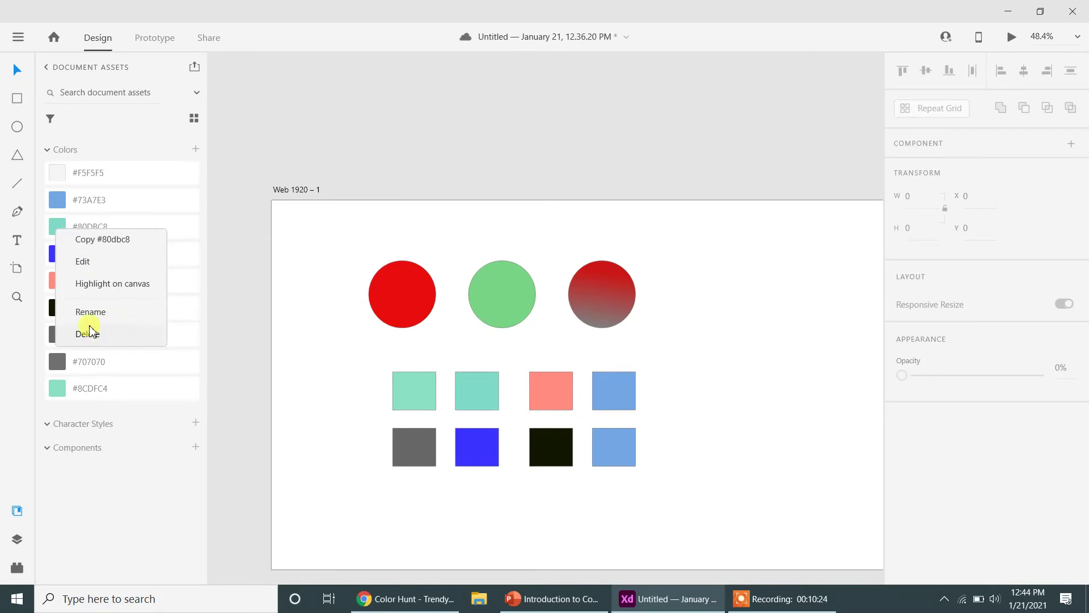
left_click(86, 264)
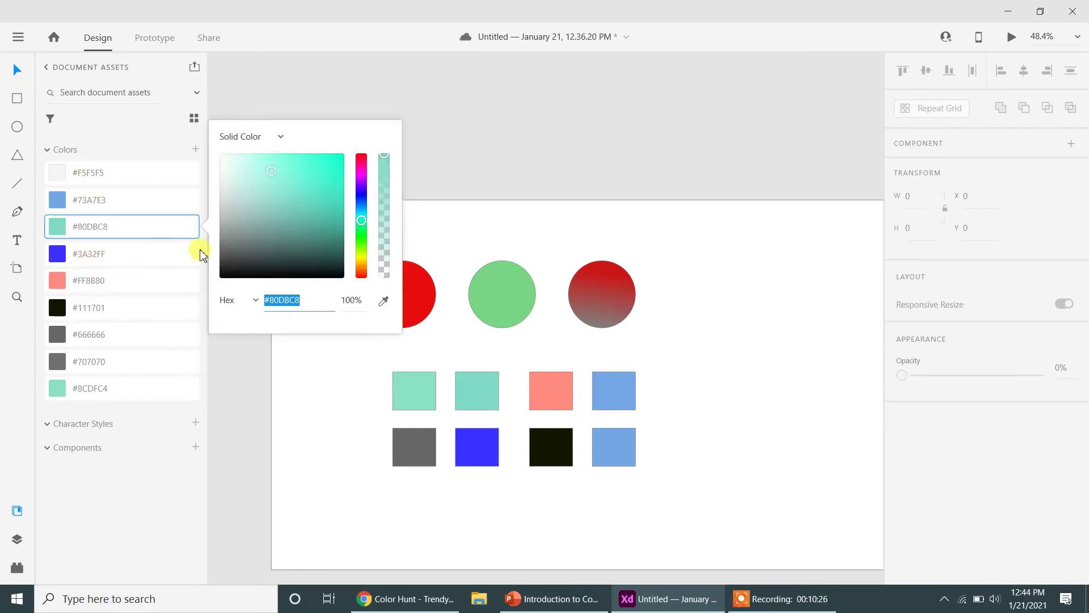
left_click(277, 138)
left_click(254, 166)
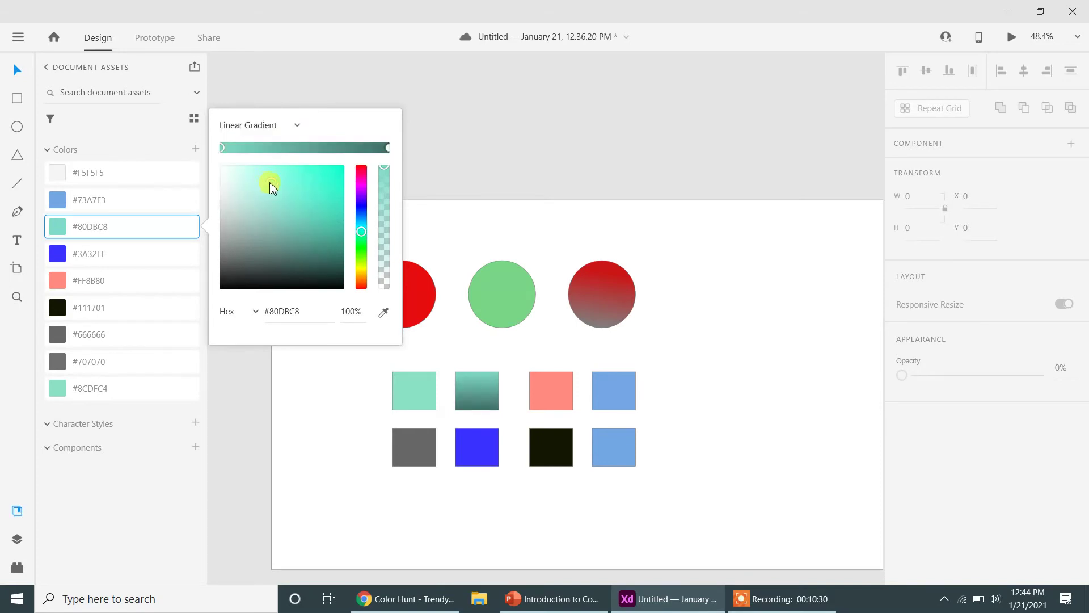
left_click_drag(272, 185, 333, 185)
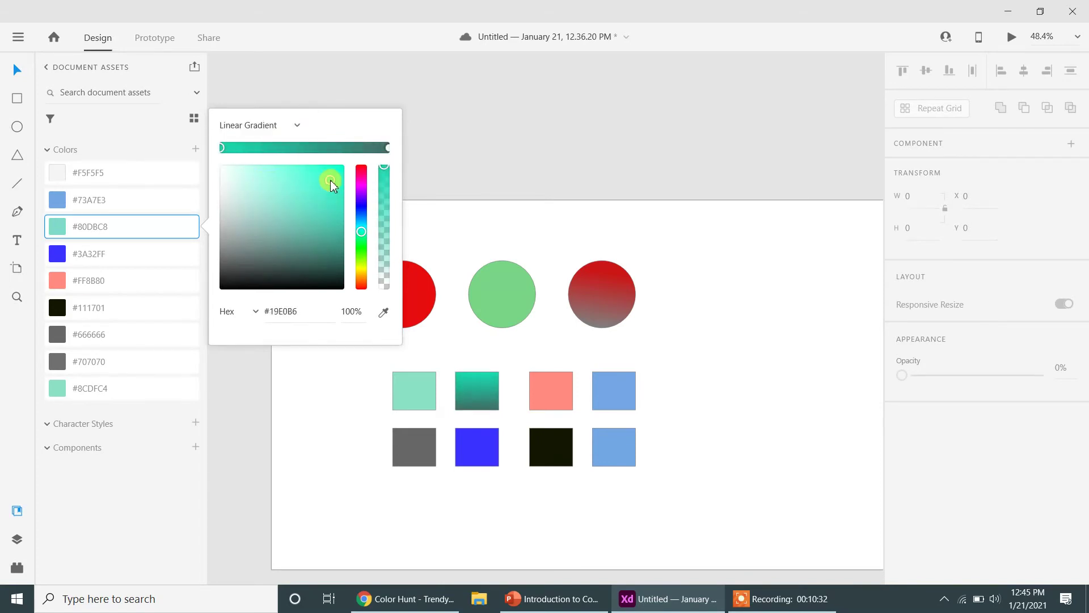
left_click(225, 149)
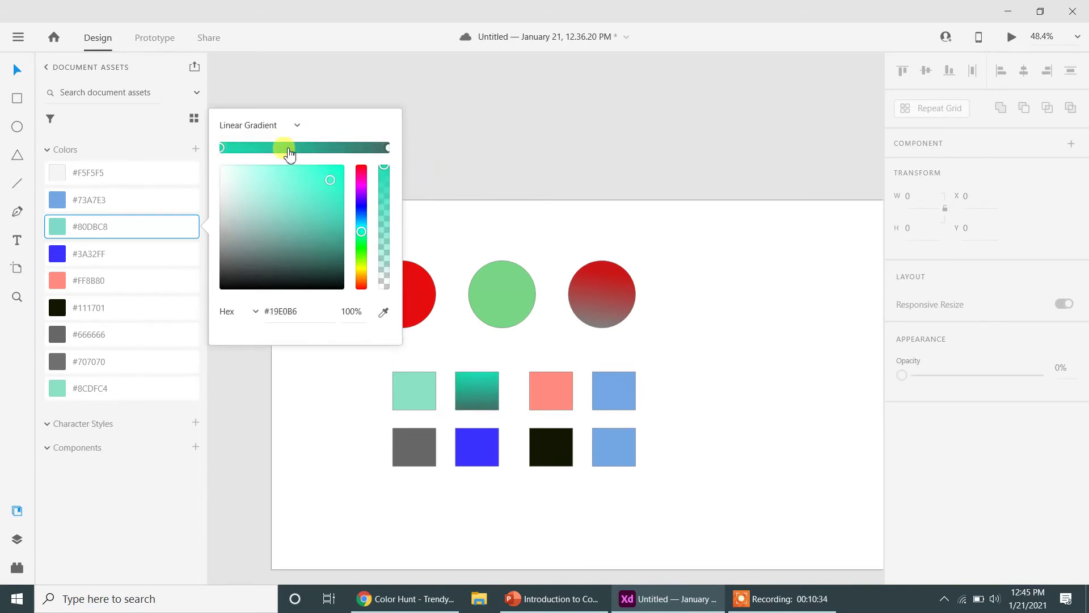
left_click(523, 240)
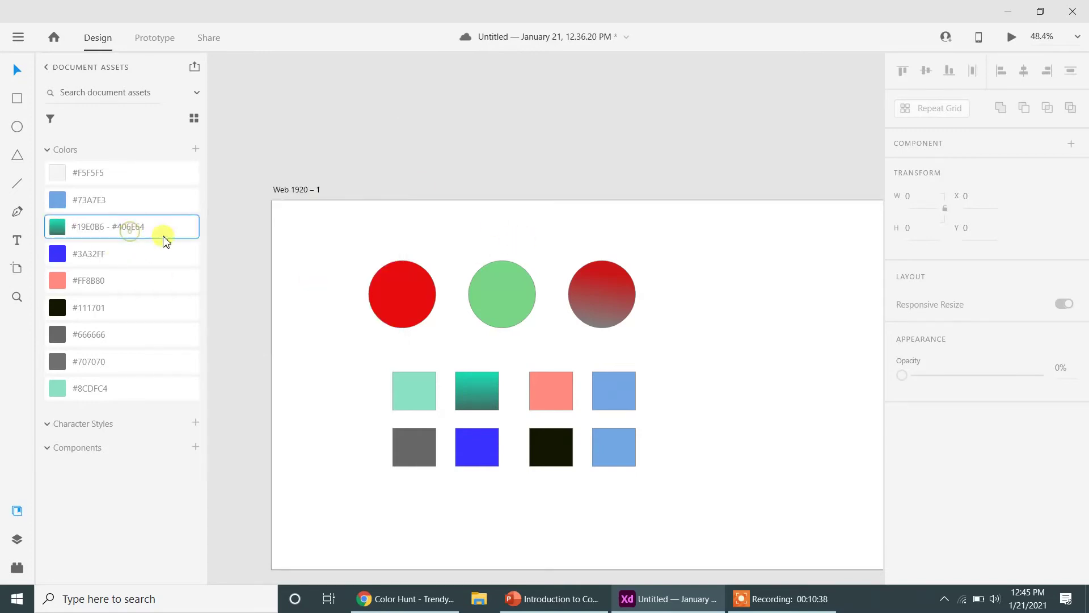
Step: Save the document
left_click(638, 593)
left_click(638, 593)
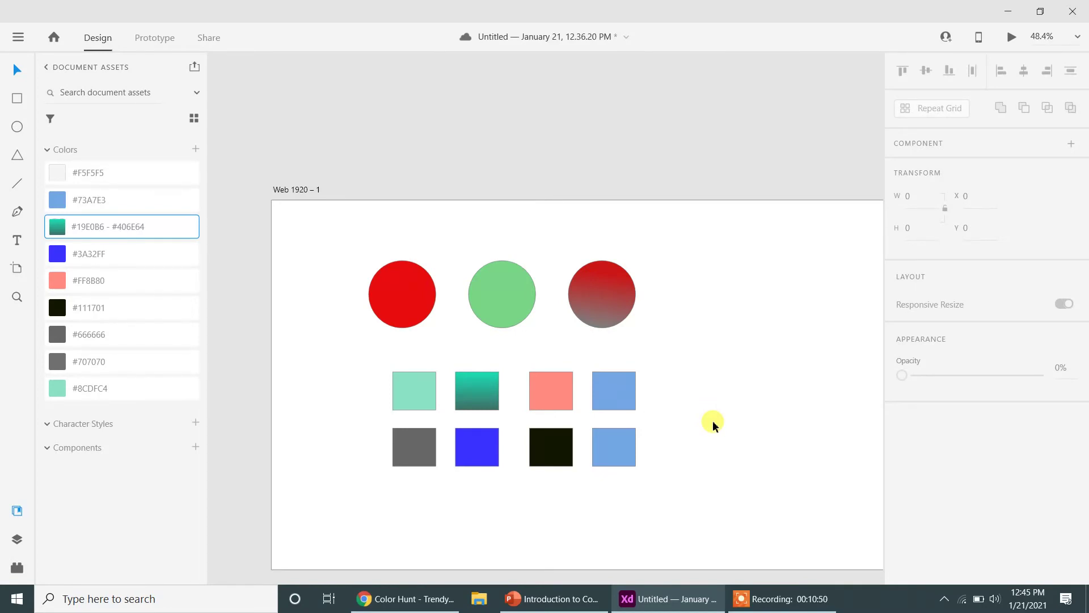
key("ctrl+s")
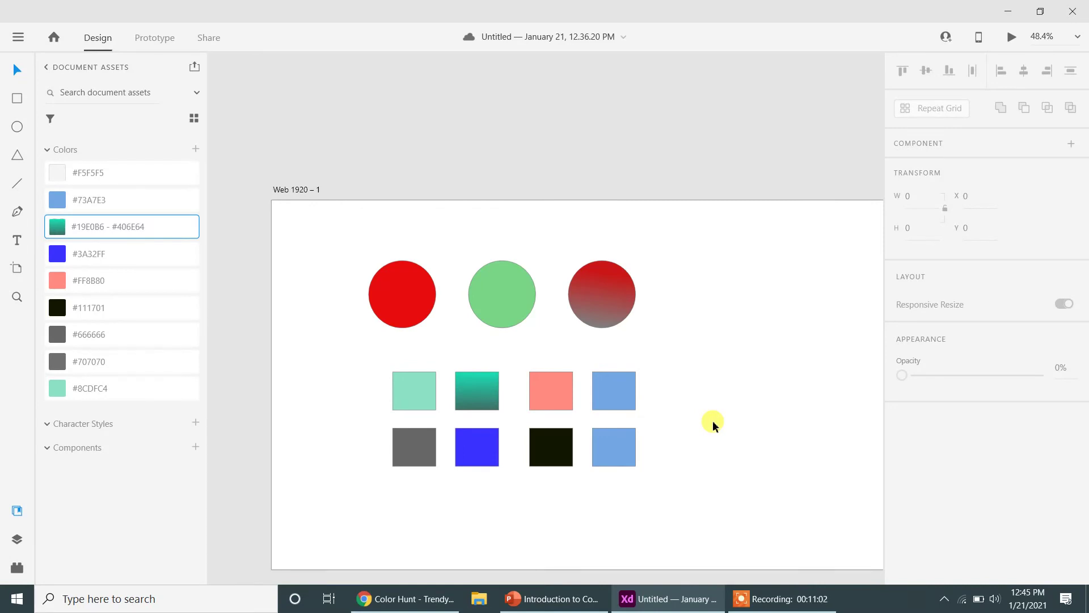
Step: Look over the installed plugins and open the window for adding new plugins
left_click(15, 568)
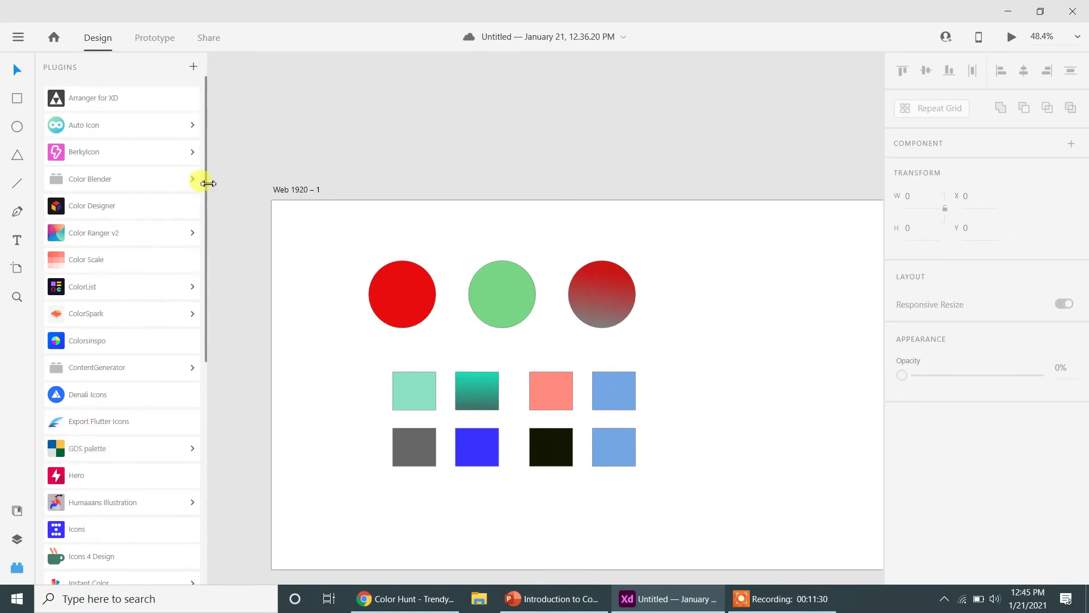
mouse_move(204, 108)
left_mouse_down()
mouse_move(195, 403)
mouse_move(210, 88)
left_mouse_up()
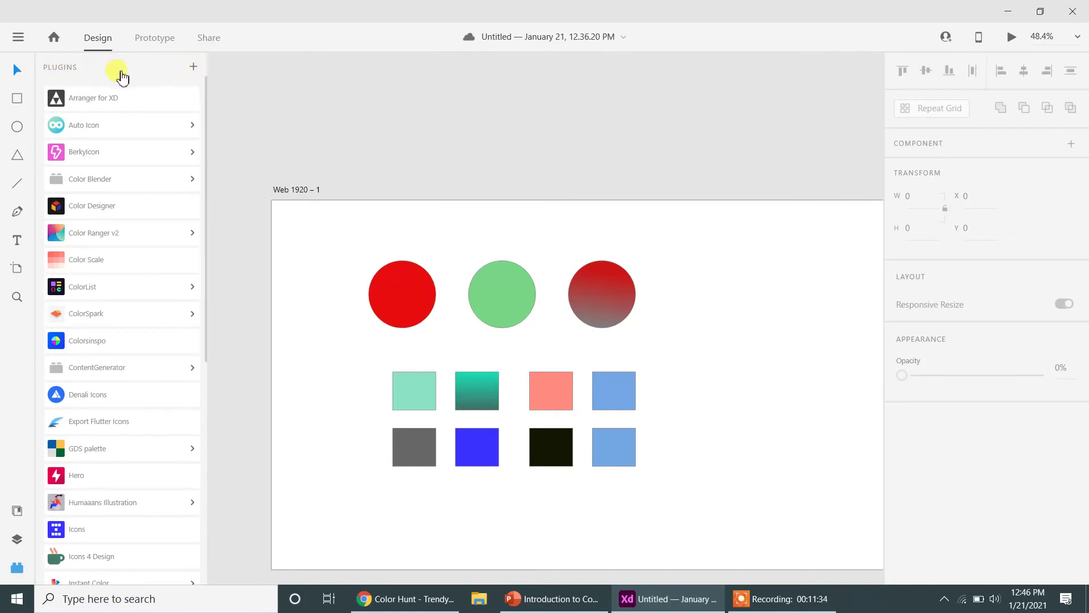
left_click(194, 67)
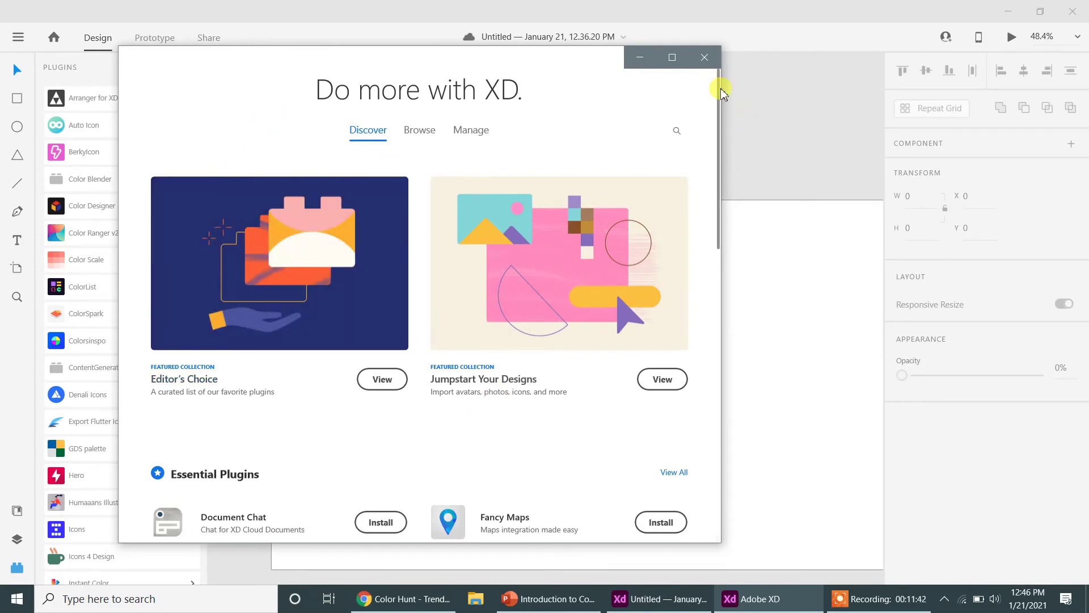
mouse_move(721, 94)
left_mouse_down()
mouse_move(718, 324)
mouse_move(731, 414)
mouse_move(713, 261)
mouse_move(713, 102)
mouse_move(705, 175)
mouse_move(707, 186)
mouse_move(713, 80)
left_mouse_up()
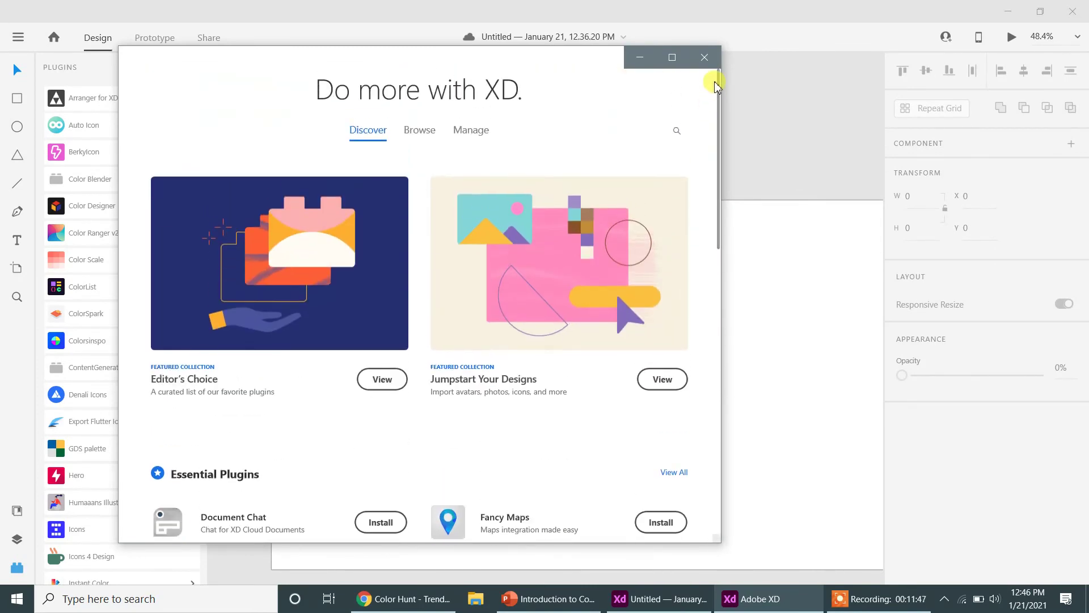
Step: Search all available plugins for "color" and look through the results
left_click(420, 131)
left_click(384, 212)
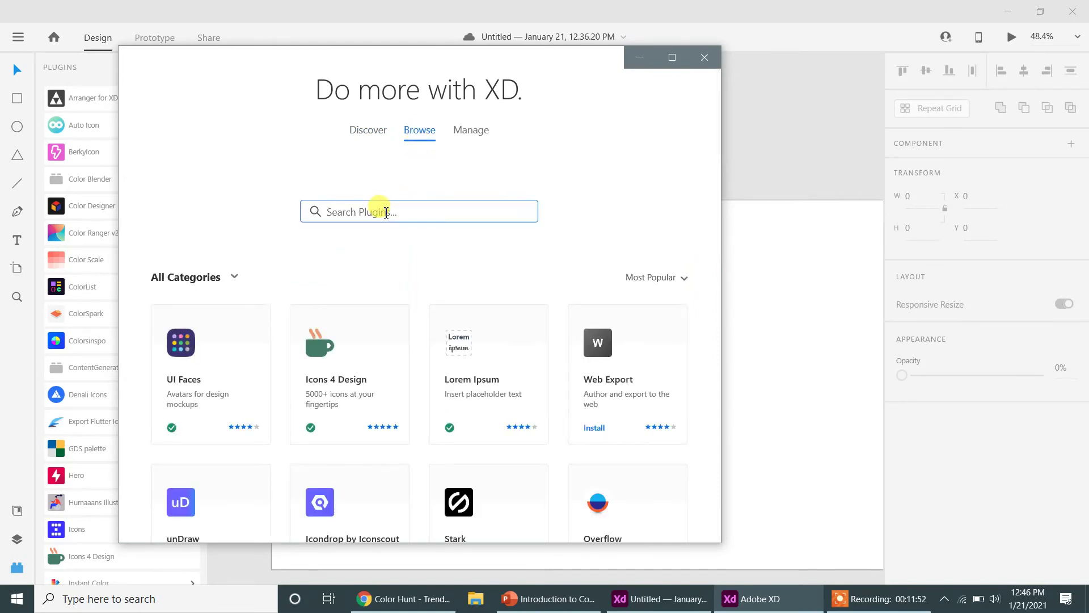
type("color")
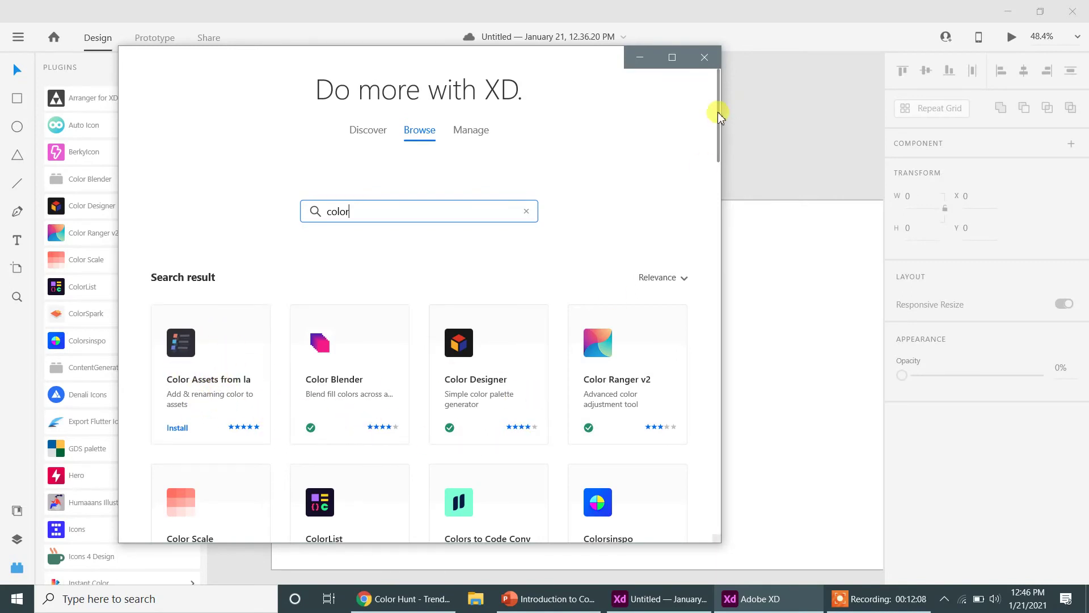
left_click_drag(720, 116, 717, 170)
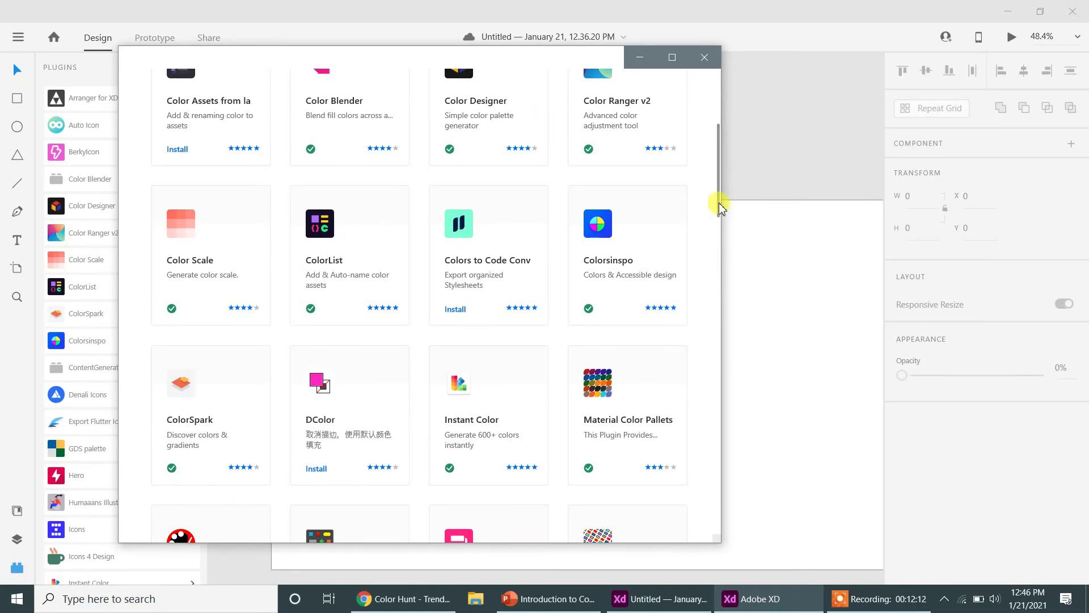
left_click_drag(721, 207, 717, 127)
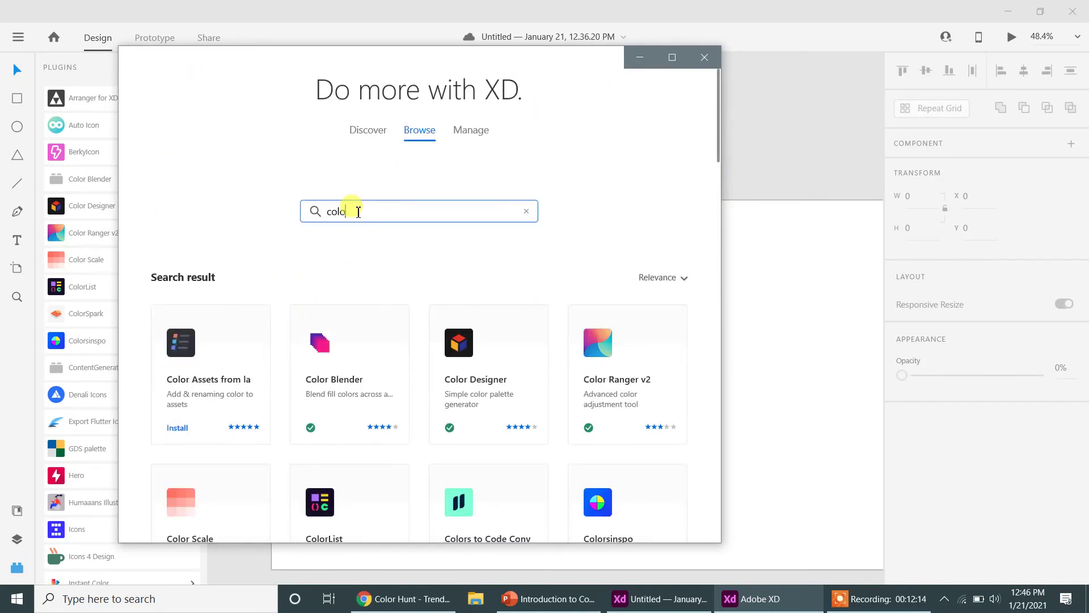
Step: Replace the plugin search term with "icons" and look through the results
key("BackSpace")
type("icons")
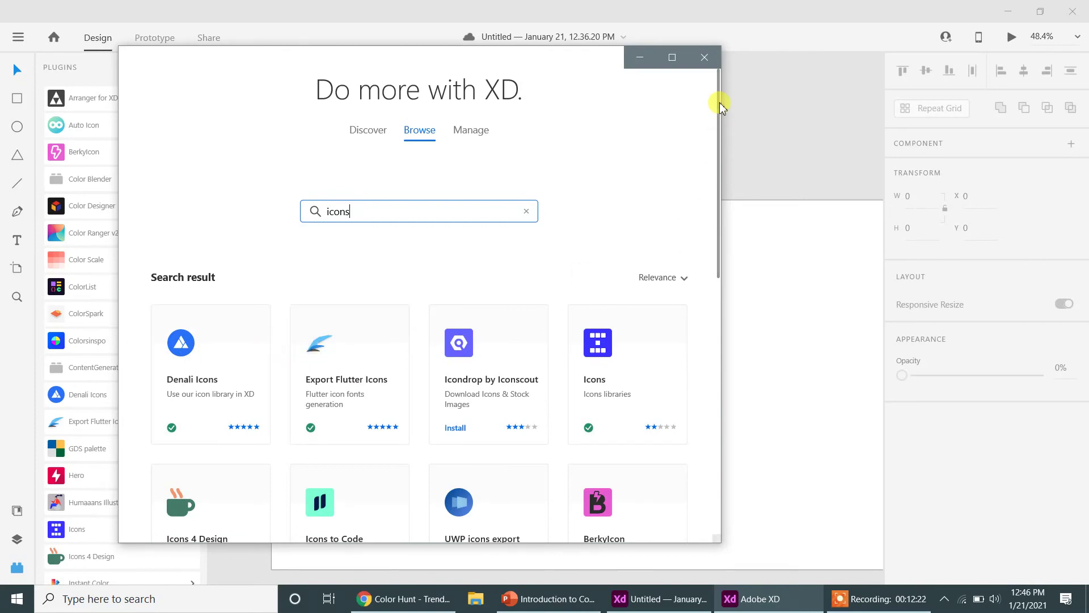
left_click_drag(721, 106, 721, 149)
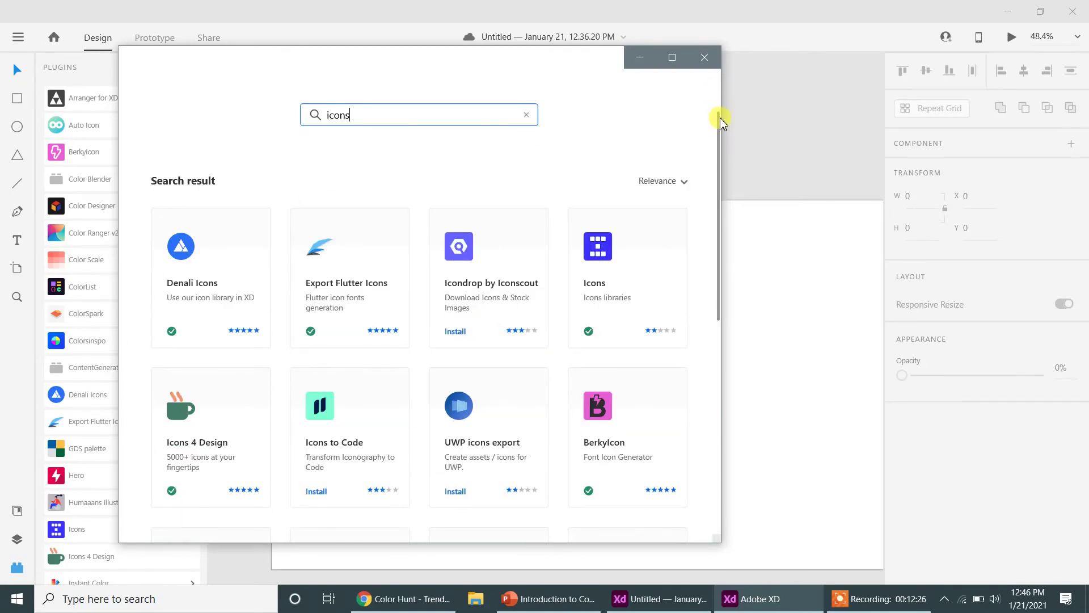
left_click_drag(719, 128, 719, 80)
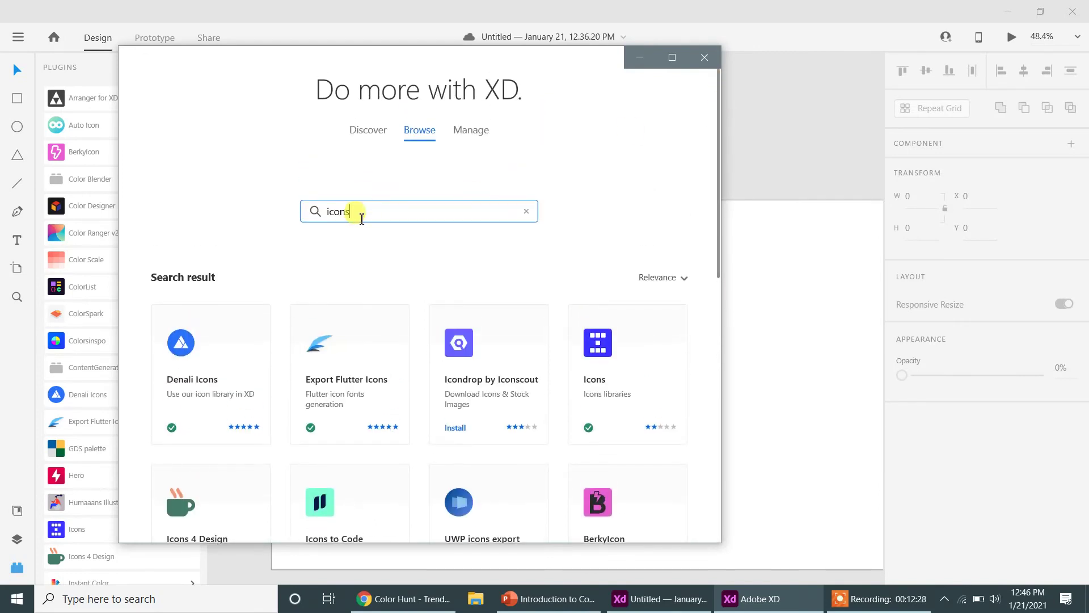
Step: Replace the plugin search term with "shapes" and look through the results
key("BackSpace")
key("BackSpace")
key("BackSpace")
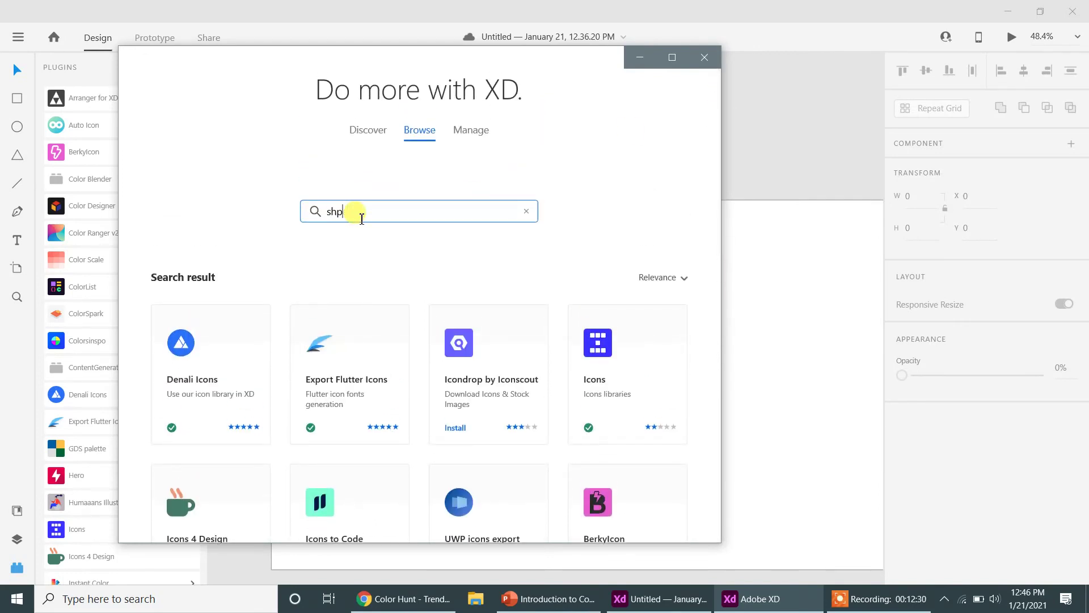
type("shapes")
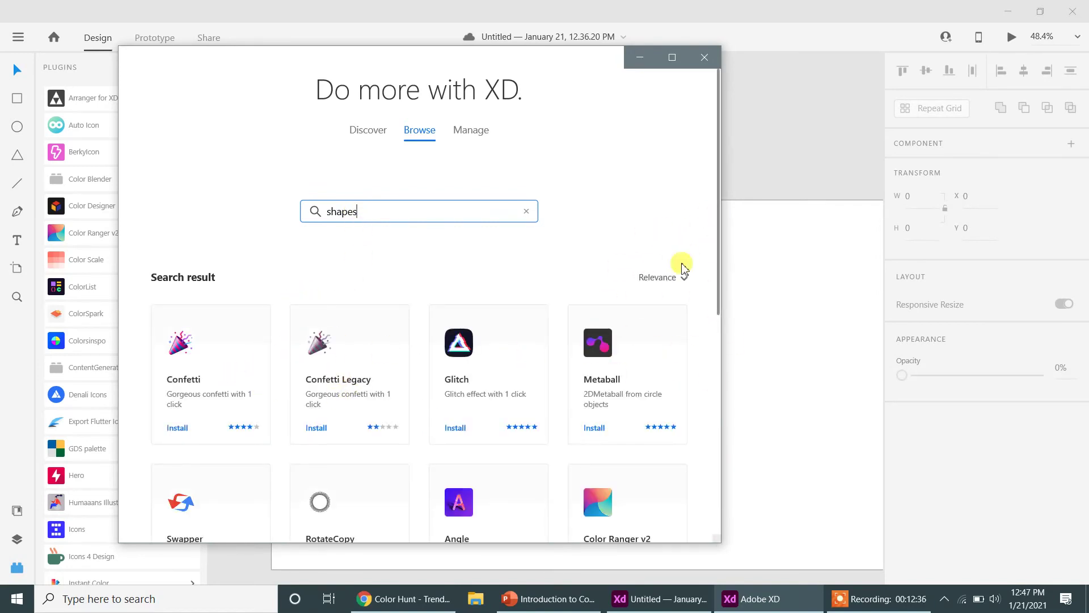
left_click_drag(722, 176, 707, 97)
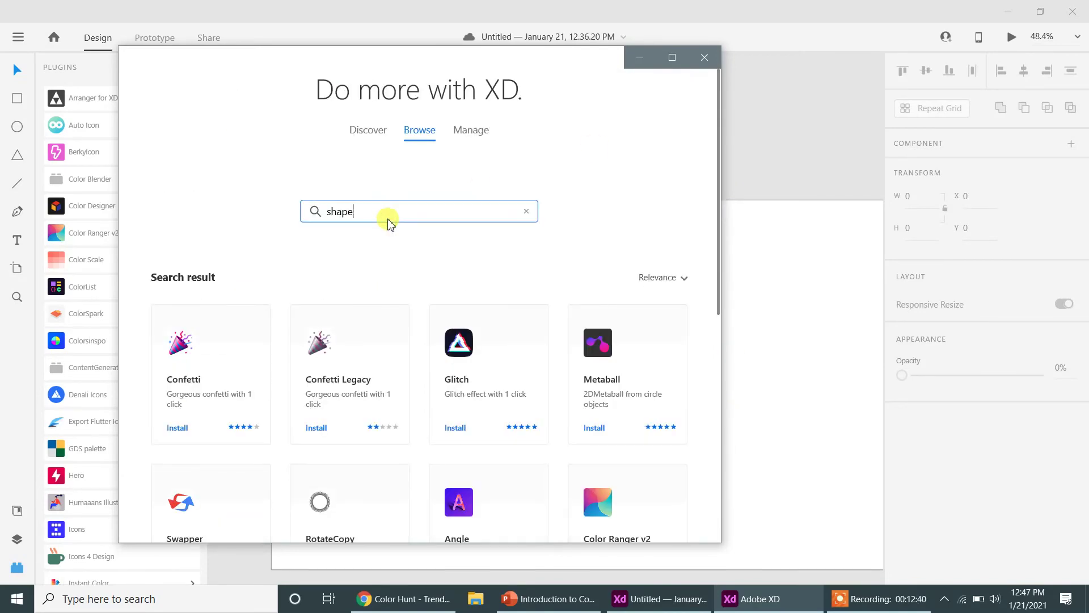
Step: View the featured plugin collections under Discover and minimise the plugin window
key("BackSpace")
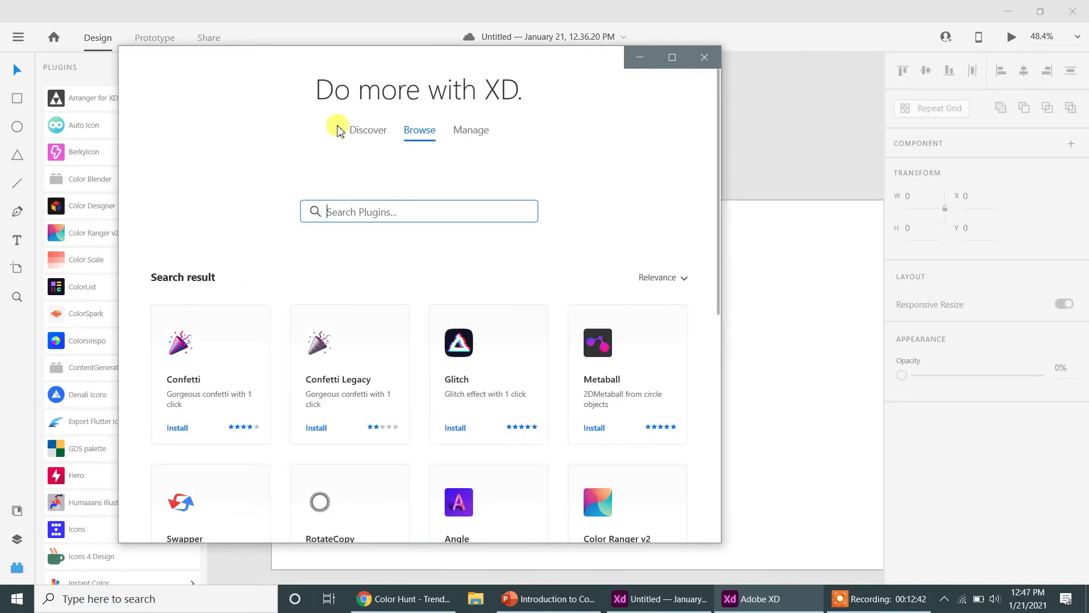
left_click(358, 136)
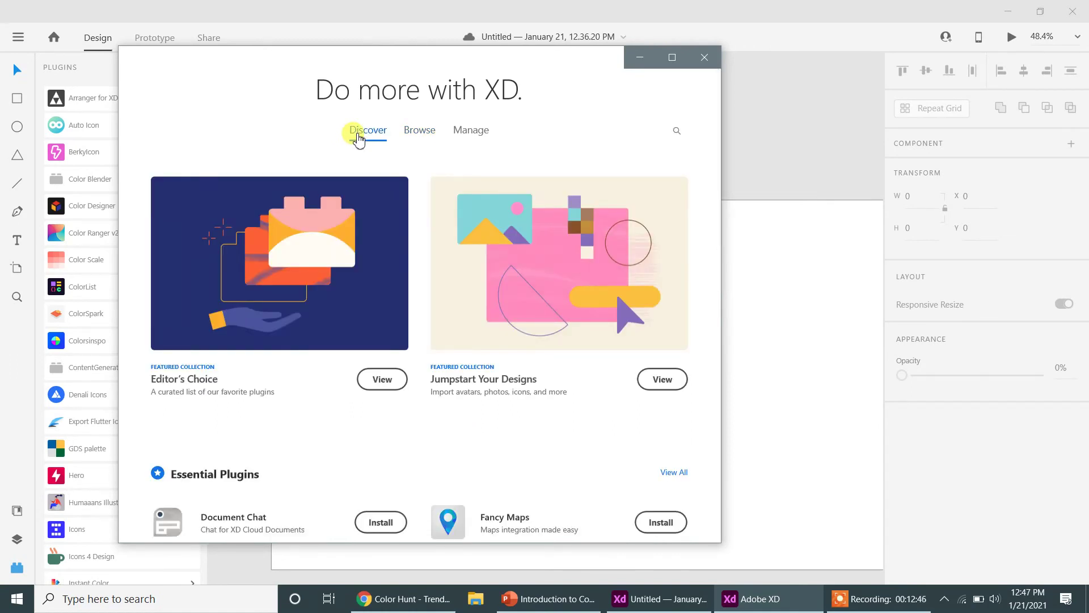
left_click(643, 58)
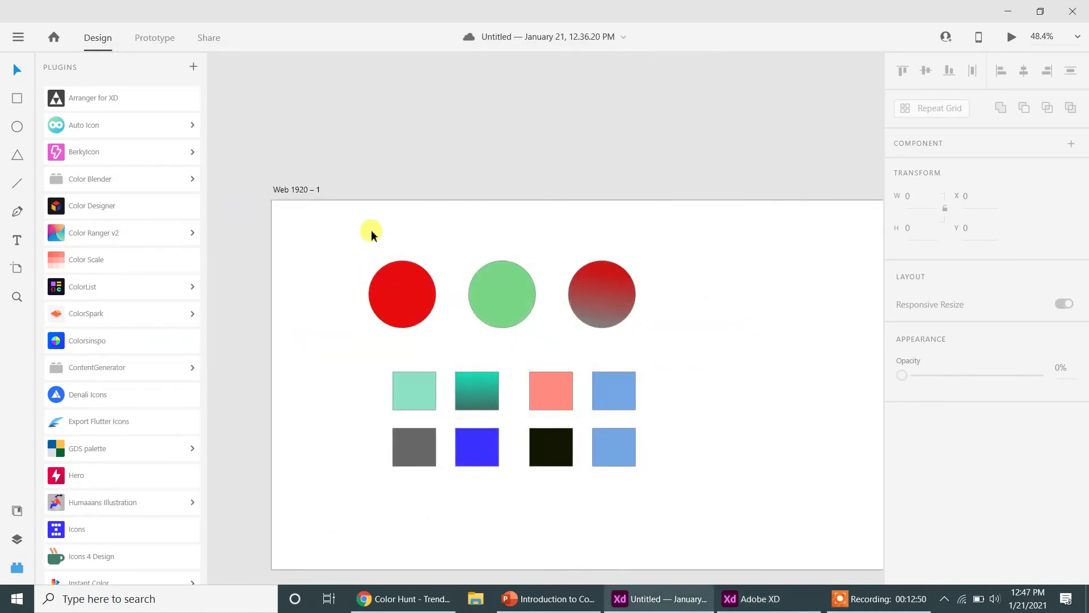
Step: Delete all circles and squares from the artboard and draw a square of about 261 × 261 near its upper-left corner
left_click_drag(342, 226, 696, 523)
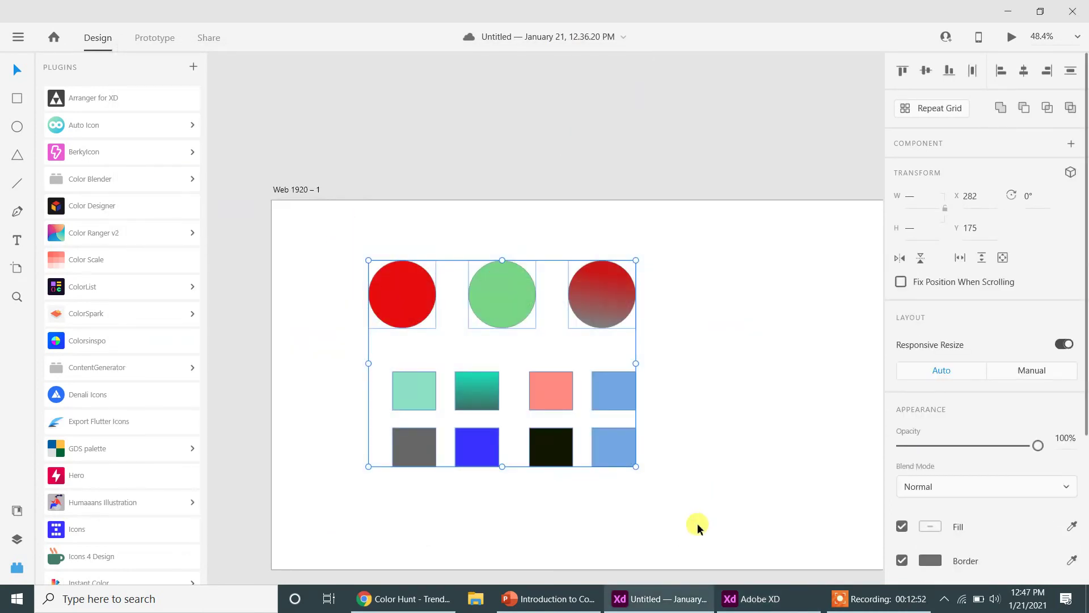
key("Delete")
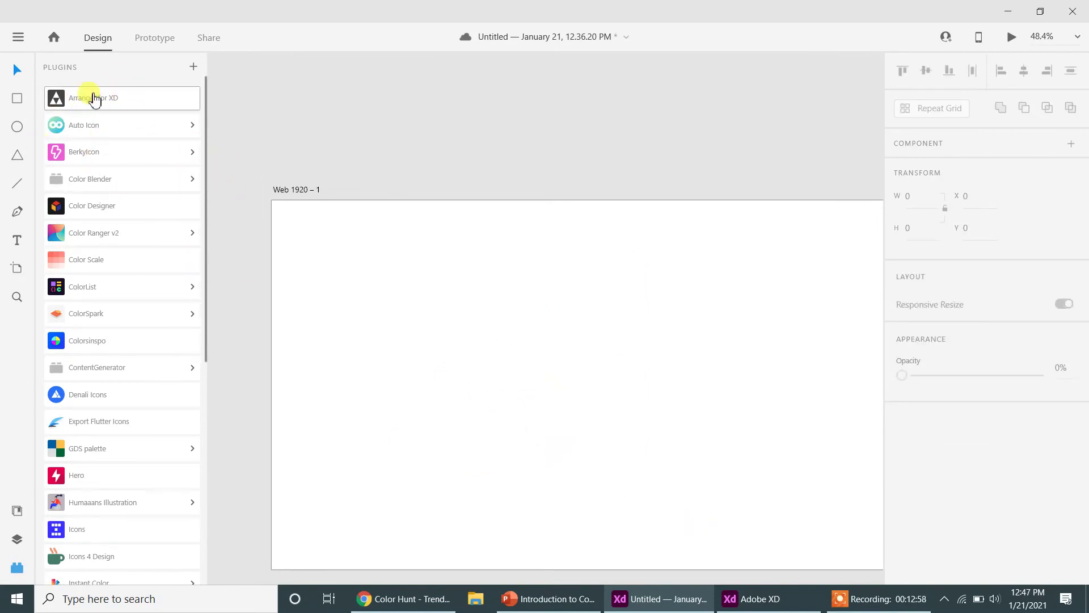
left_click(17, 100)
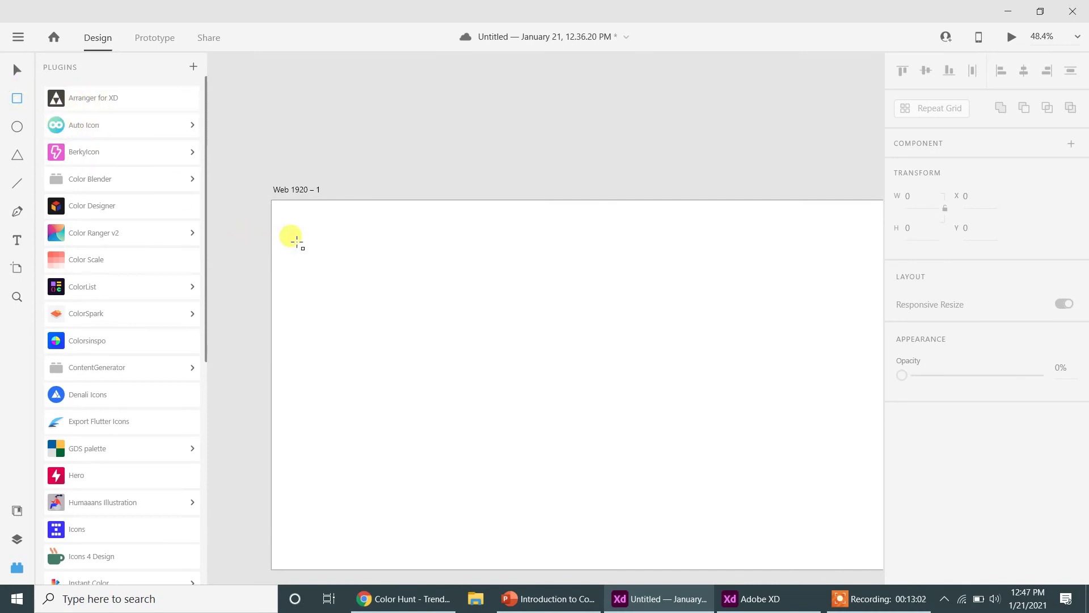
left_click_drag(296, 240, 384, 329)
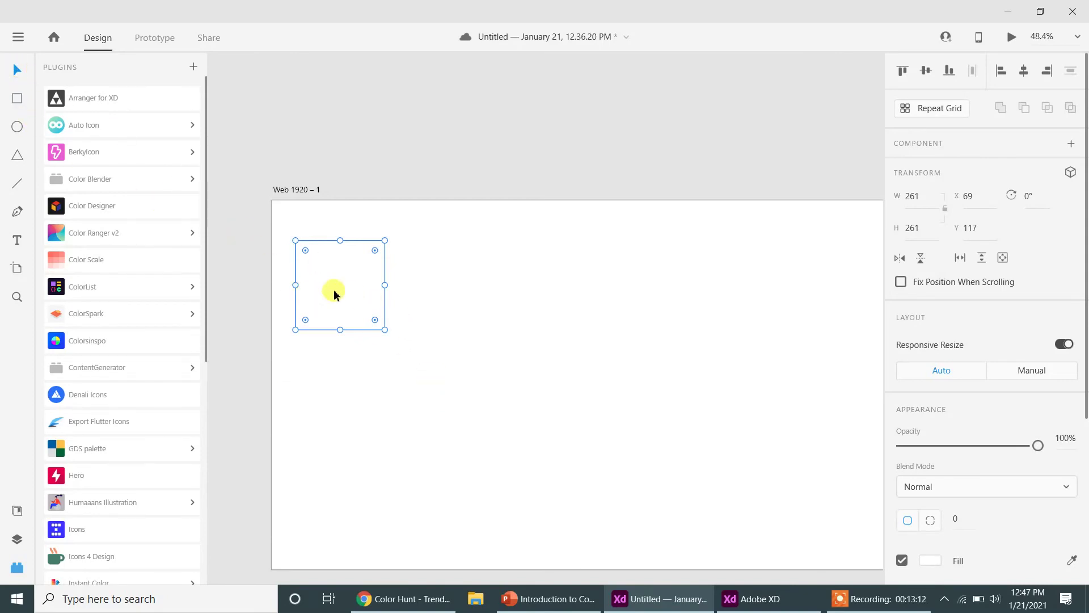
Step: Duplicate the square into a row of three and copy that row directly below it
left_click_drag(334, 293, 576, 295)
mouse_move(365, 287)
left_mouse_down()
mouse_move(442, 405)
mouse_move(367, 292)
left_mouse_up()
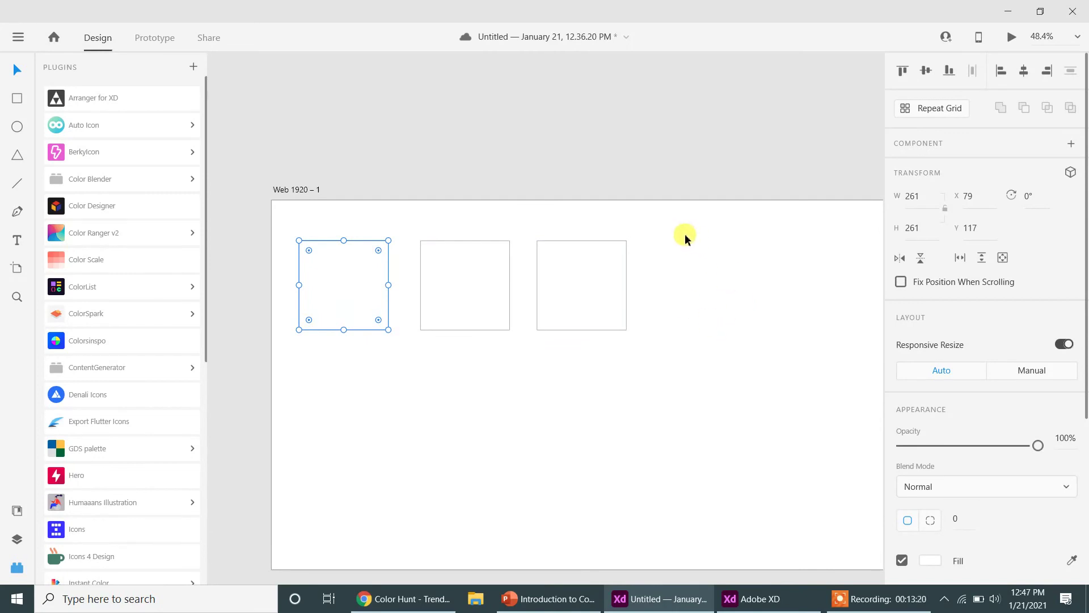
left_click_drag(683, 224, 277, 363)
left_click_drag(459, 315, 475, 389)
left_click(679, 509)
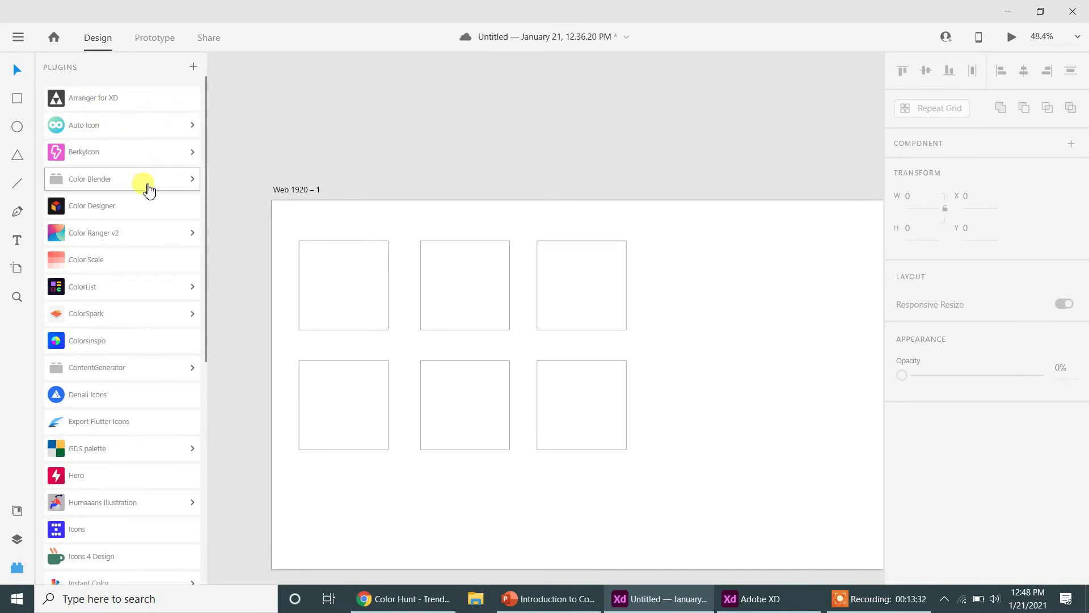
Step: Fill the top-left square with the saved green swatch #7AD686
left_click(327, 277)
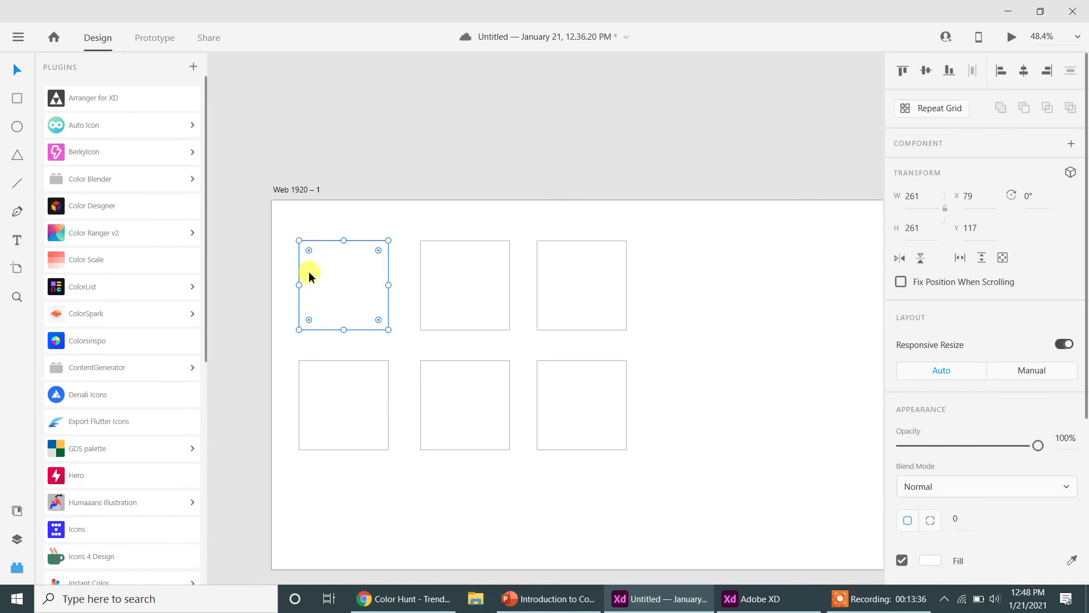
left_click(930, 560)
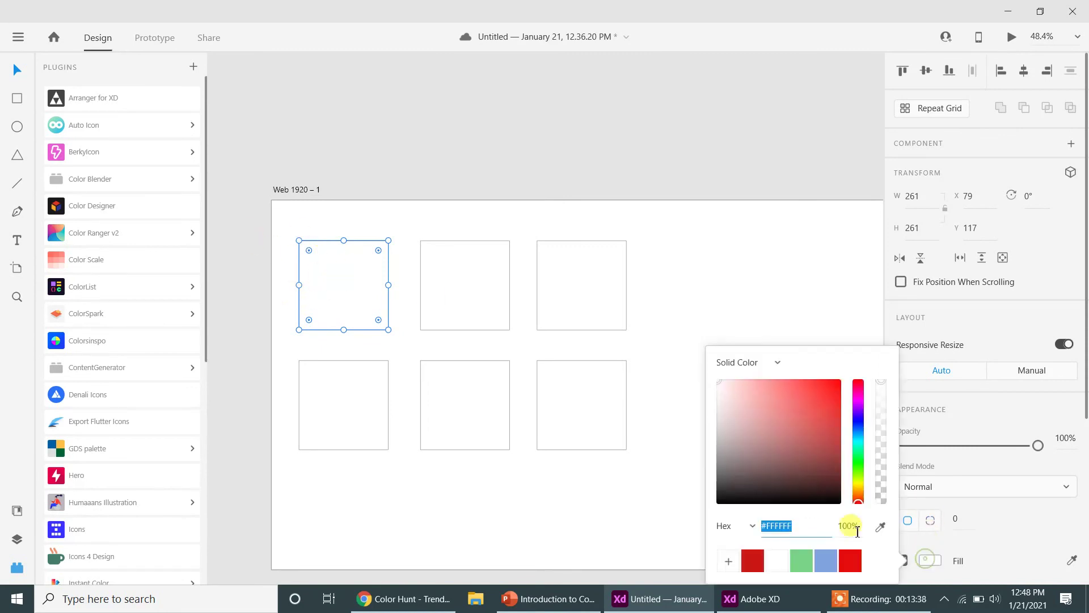
left_click(801, 562)
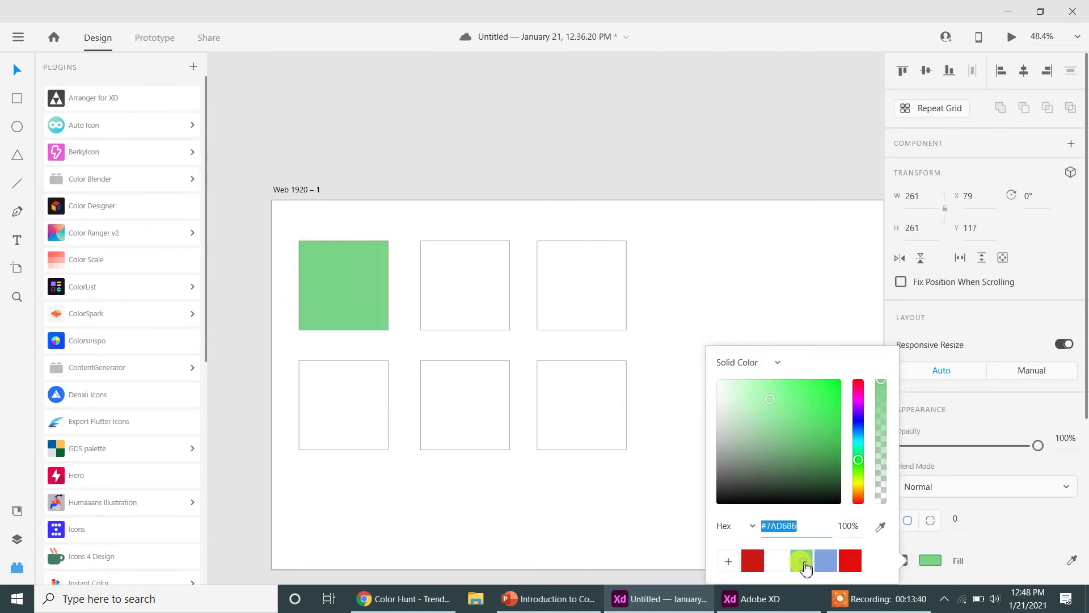
Step: Apply the Color Blender plugin's Blend Colors command across all six squares
left_click(428, 157)
left_click(430, 158)
left_click_drag(286, 226, 709, 520)
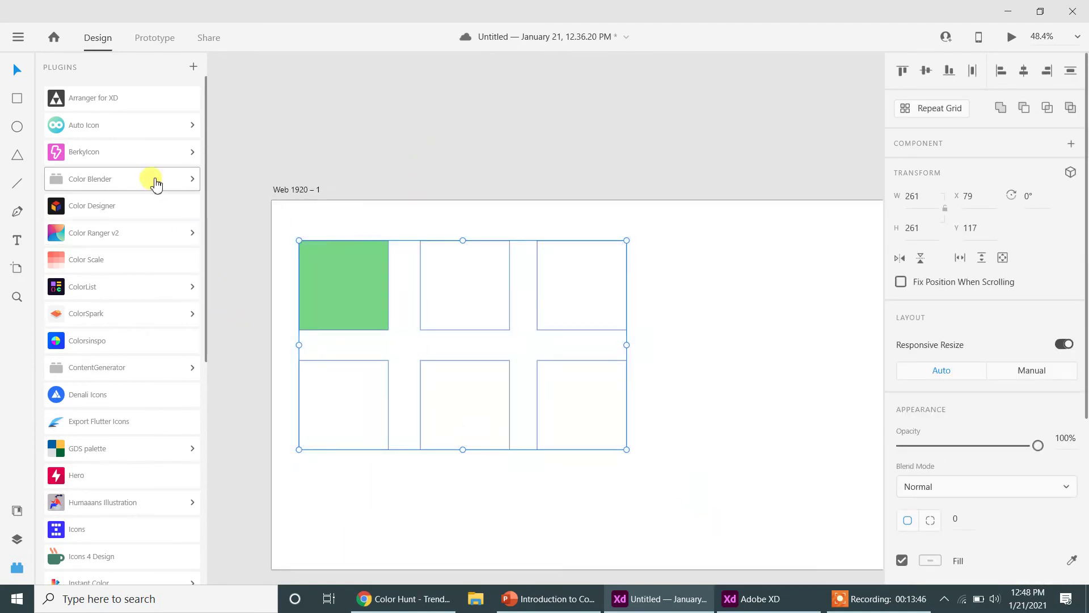
left_click(155, 183)
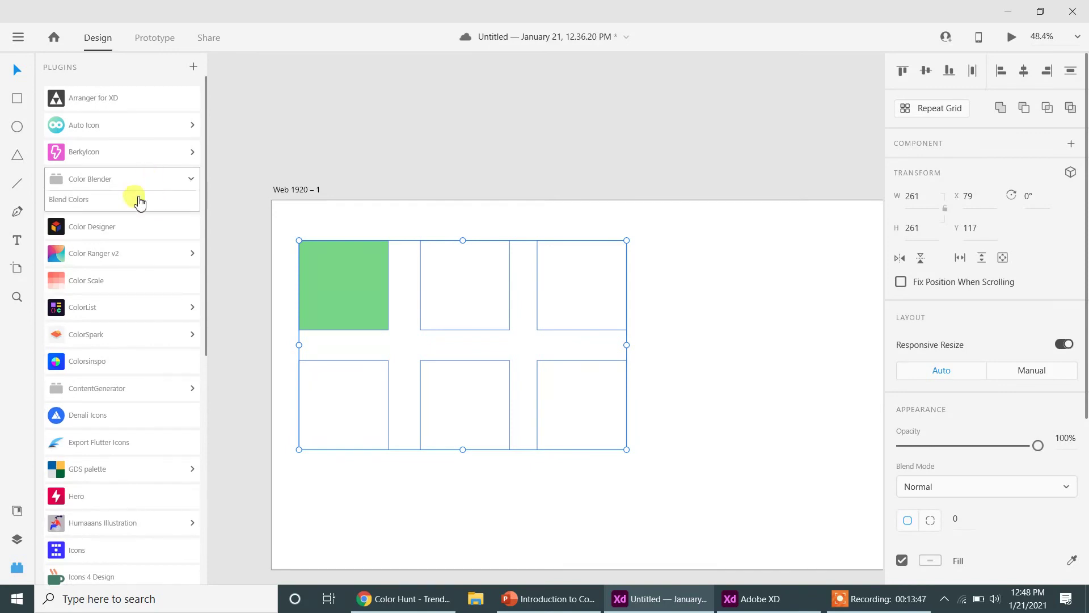
left_click(67, 202)
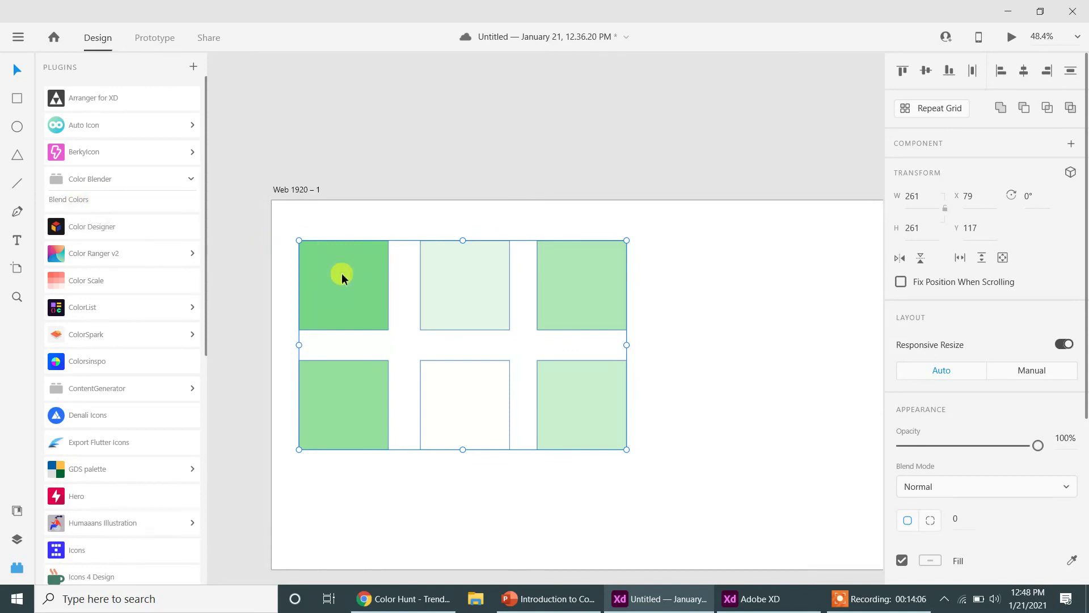
left_click(717, 475)
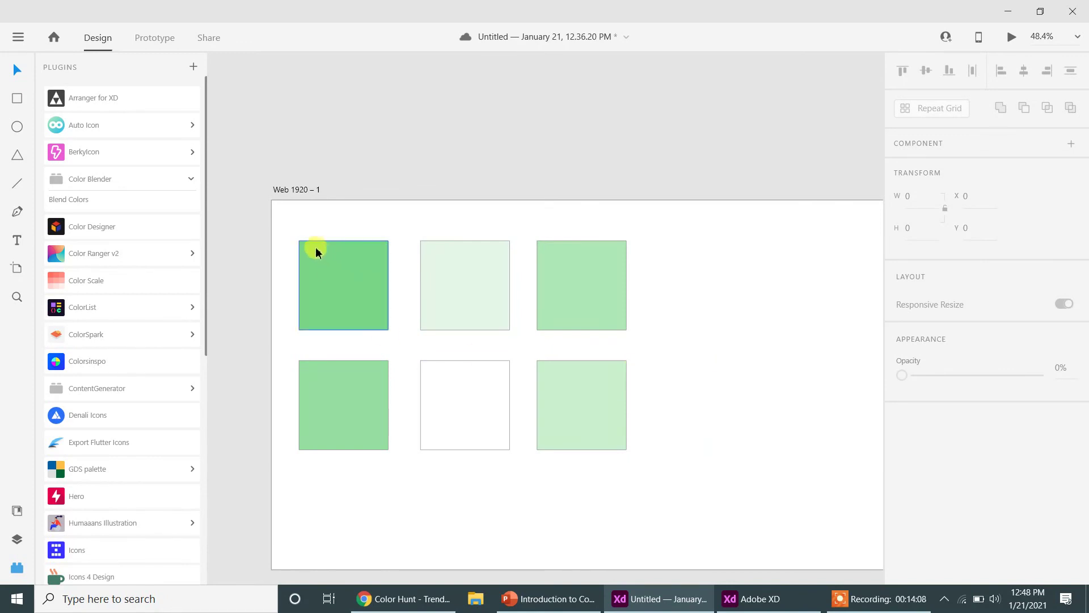
Step: Undo the green blend and fill, and give the top-left square the solid red fill #EF1515
key("ctrl+z")
key("ctrl+z")
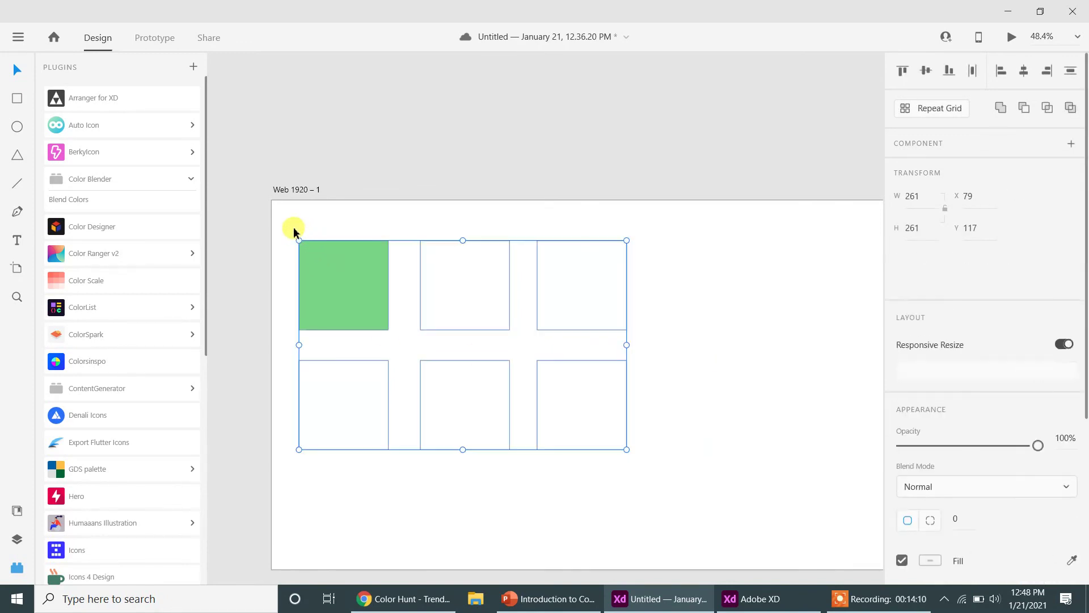
left_click(932, 560)
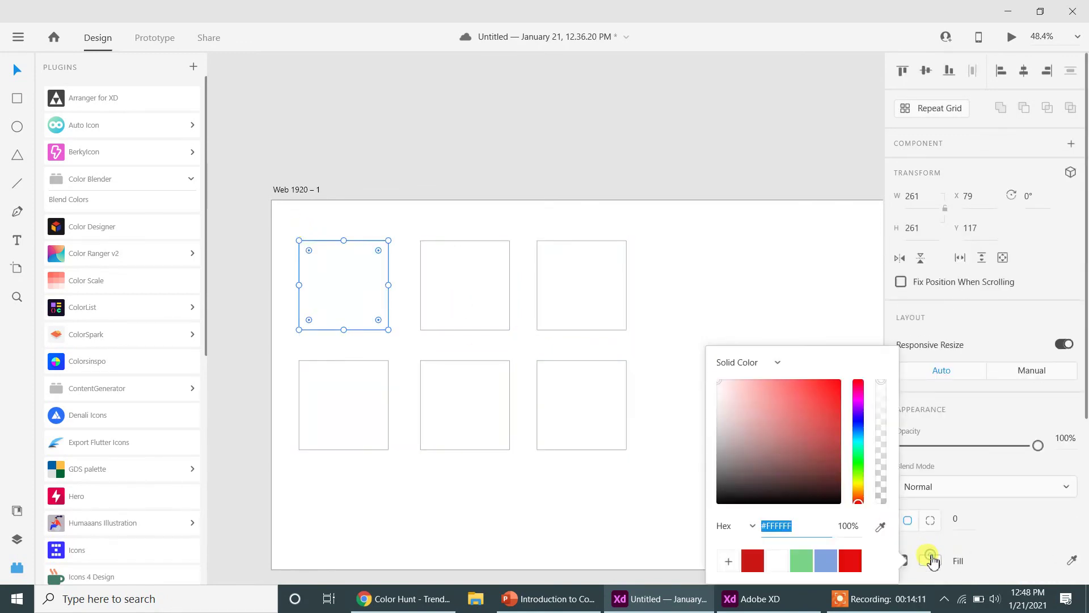
left_click(830, 389)
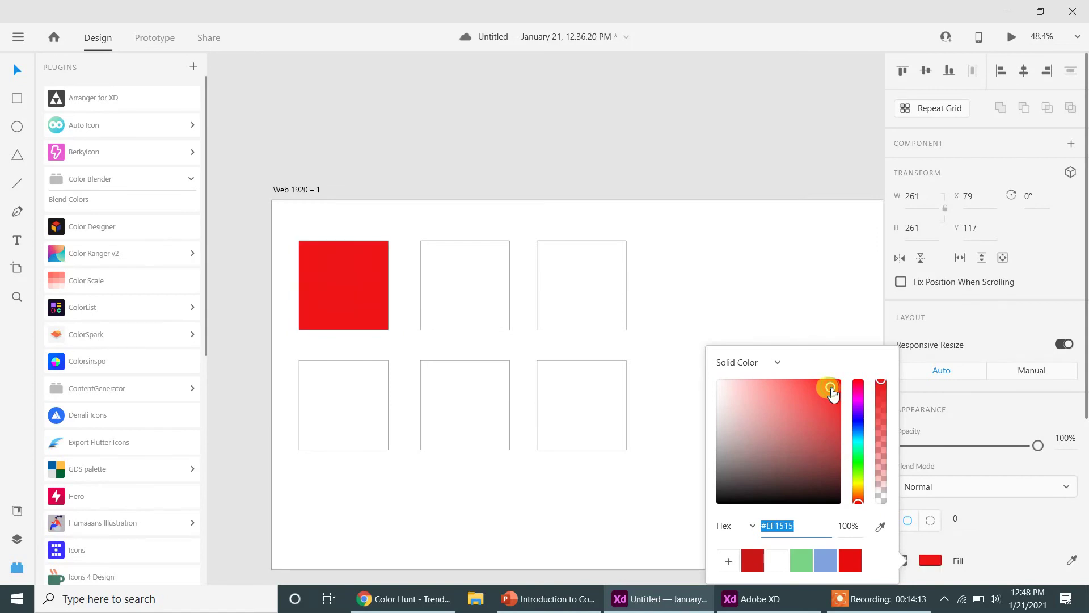
left_click(273, 242)
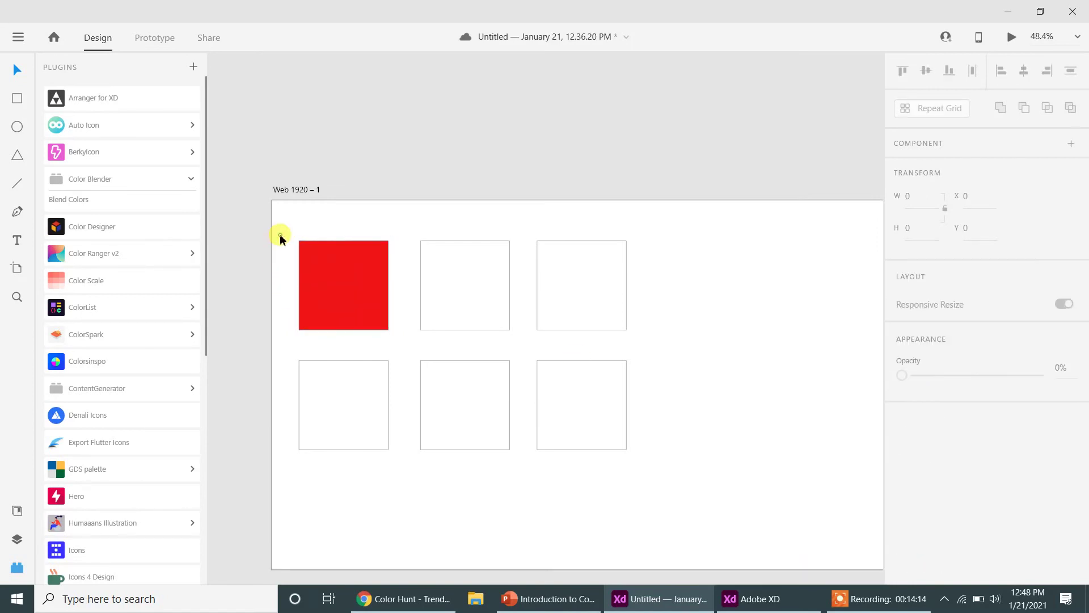
Step: Try to run Blend Colors with nothing selected and with only the red square selected
left_click(78, 199)
left_click(673, 316)
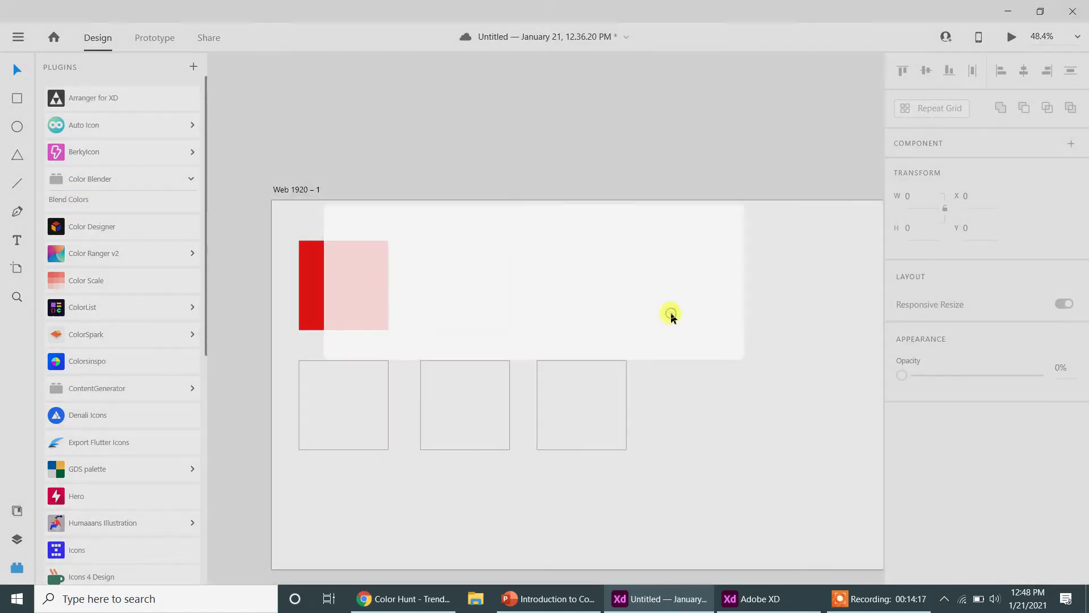
left_click(321, 291)
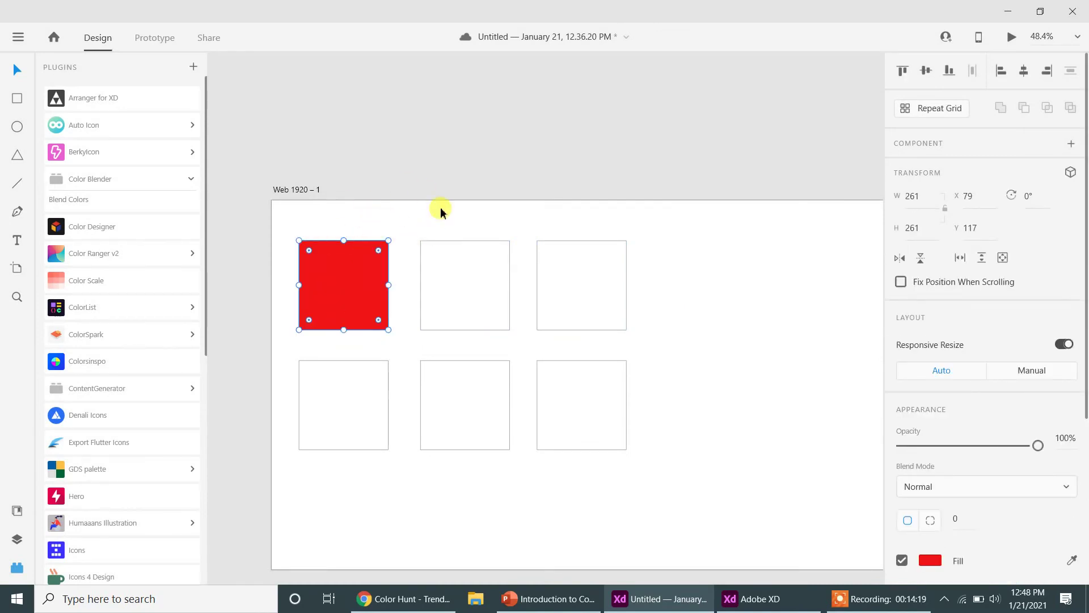
left_click(329, 257)
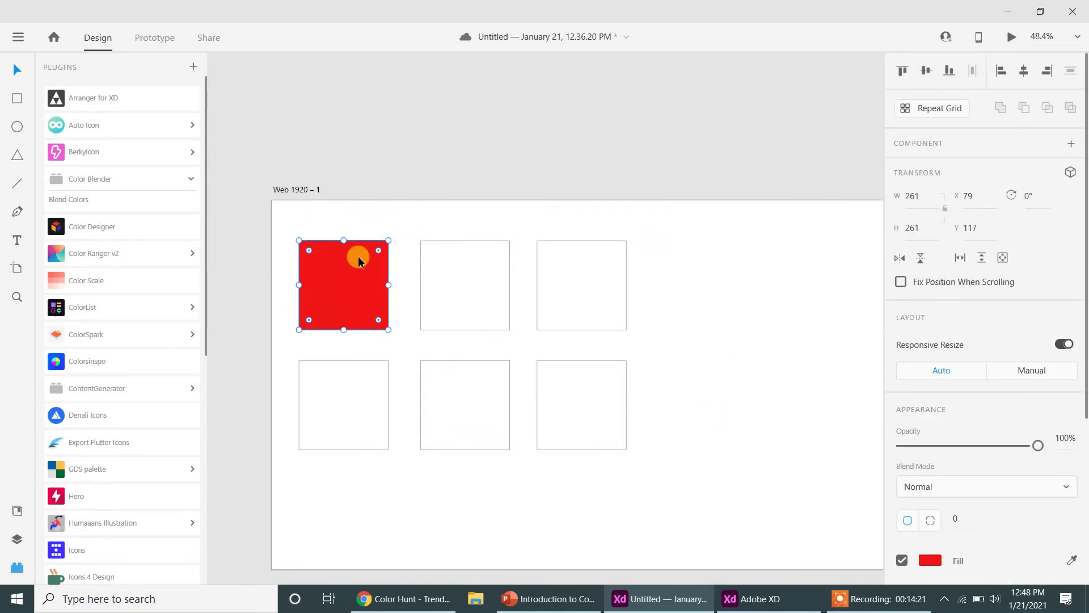
left_click(93, 207)
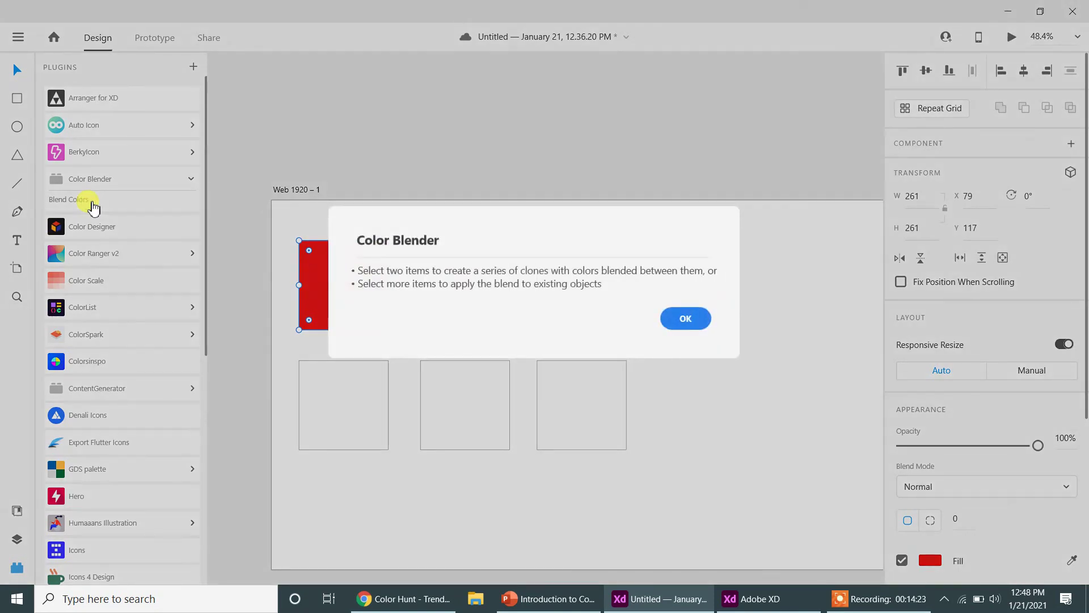
left_click(688, 316)
left_click(331, 248)
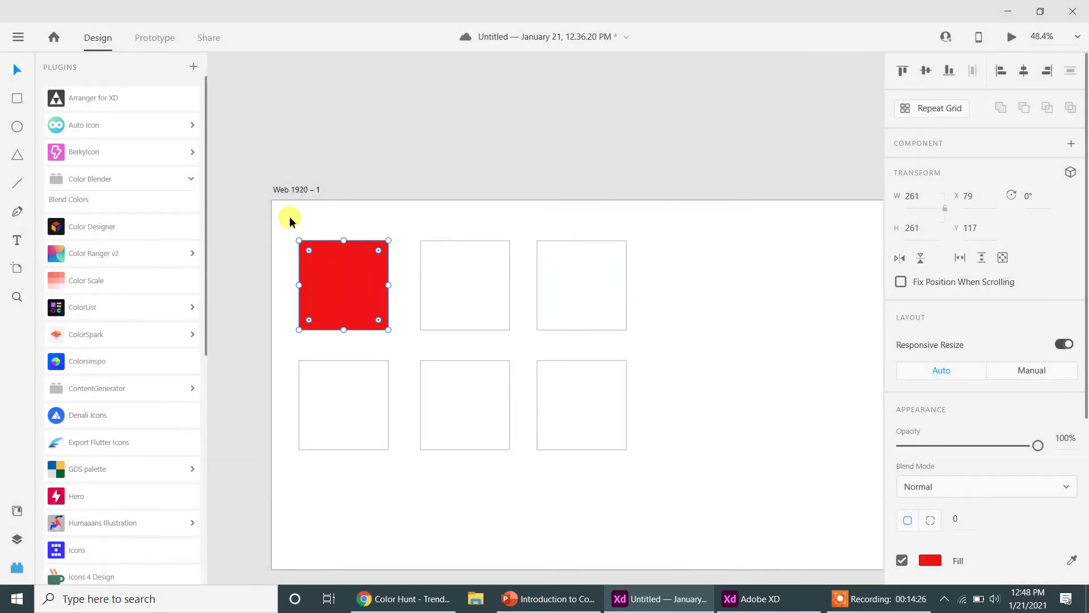
Step: Blend the red fill across all six squares with Color Blender and deselect them
left_click_drag(290, 216, 707, 515)
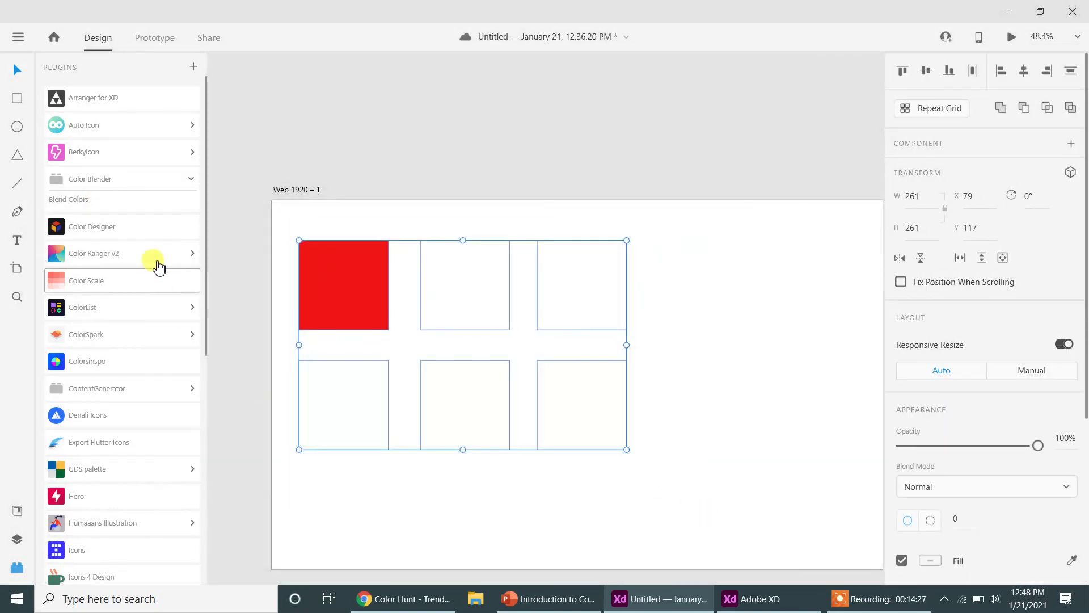
left_click(142, 210)
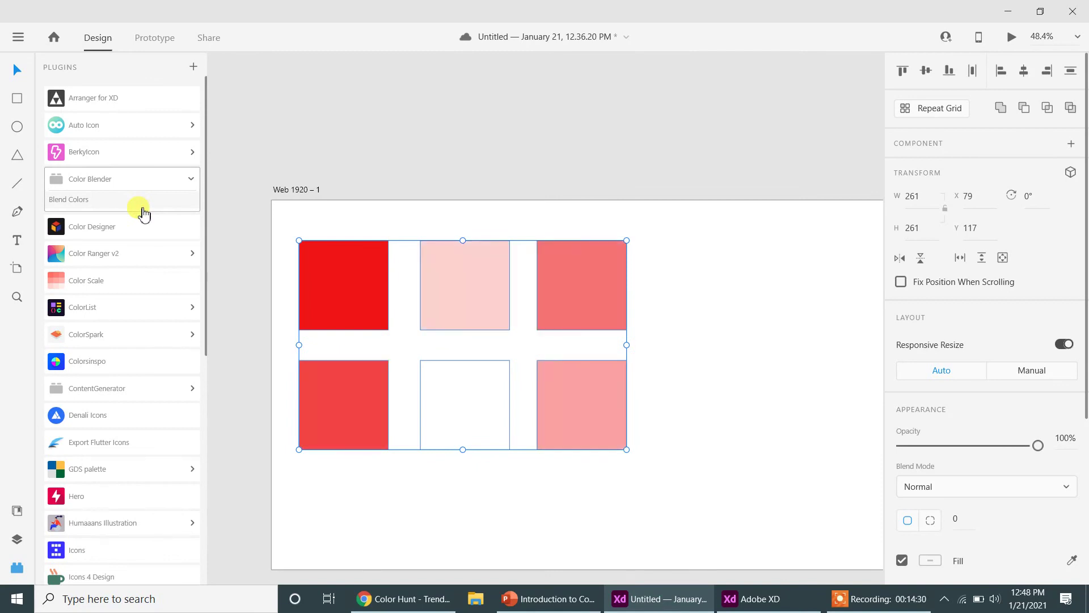
left_click(327, 285)
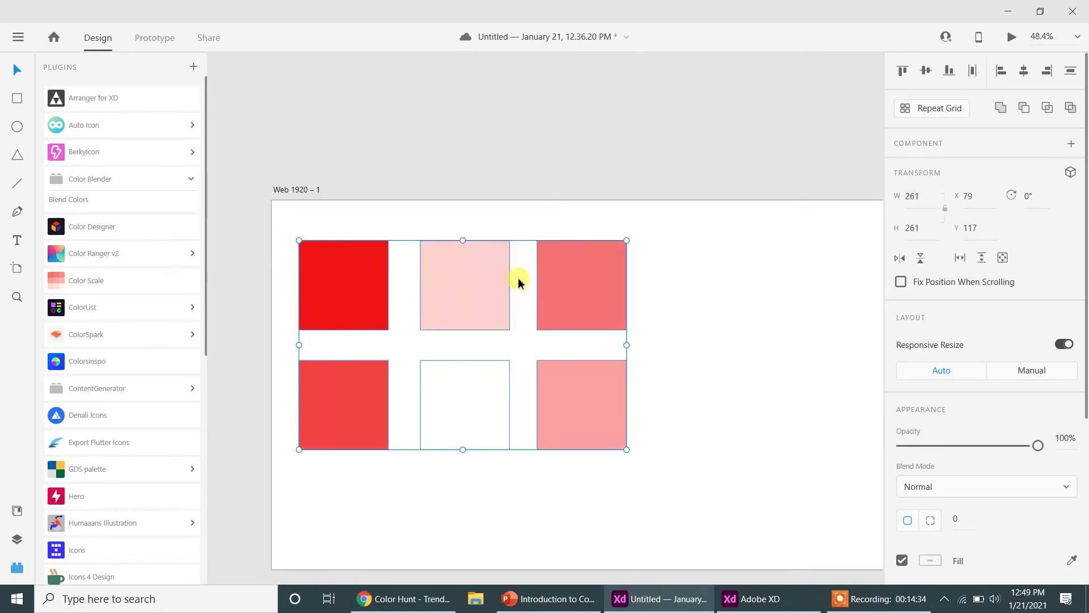
left_click(358, 291)
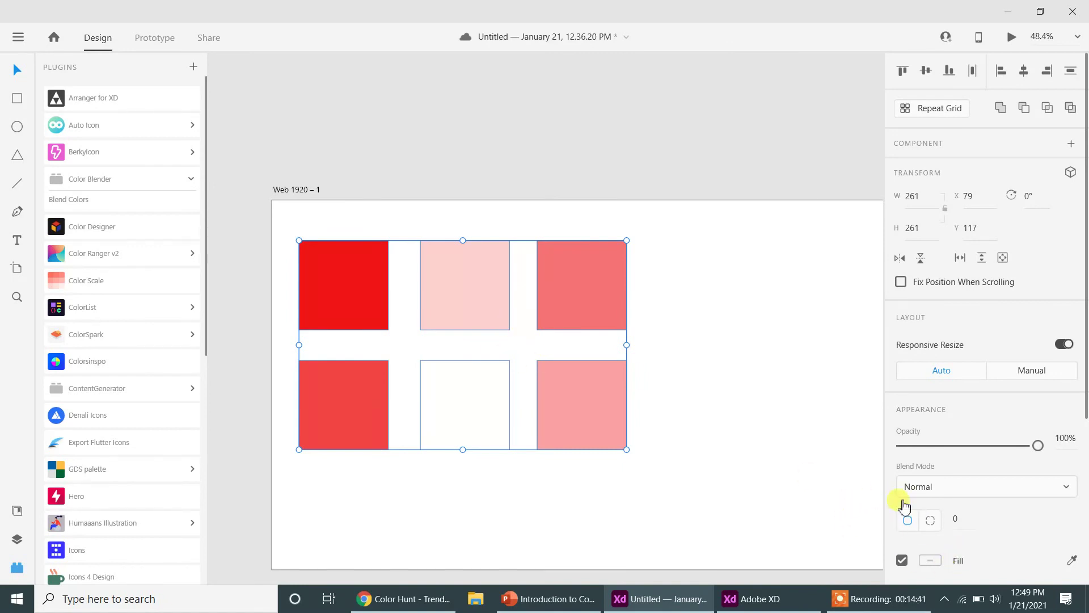
left_click(333, 300)
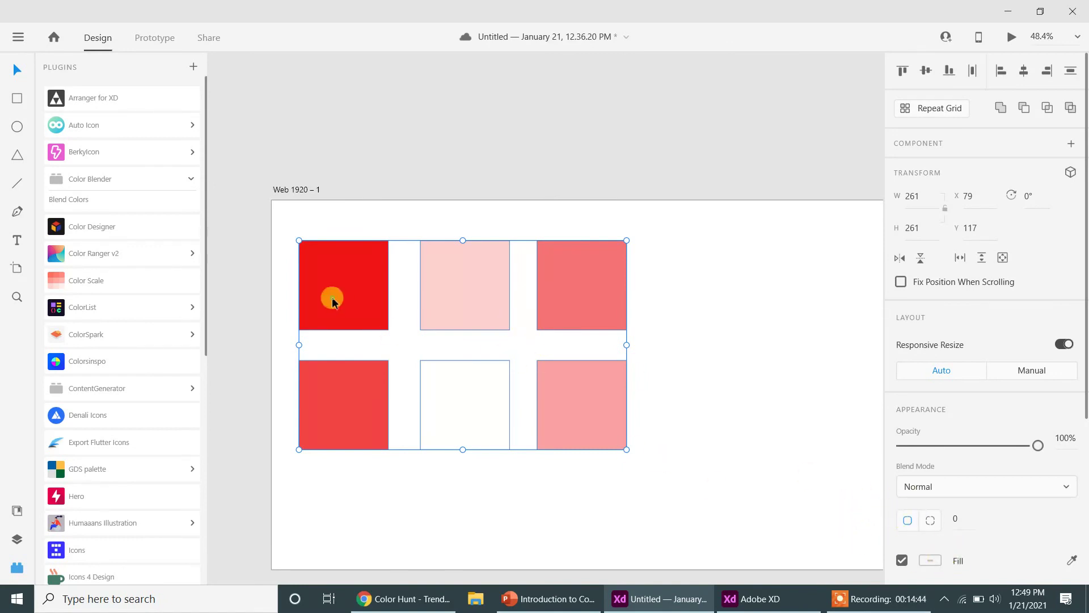
left_click(718, 395)
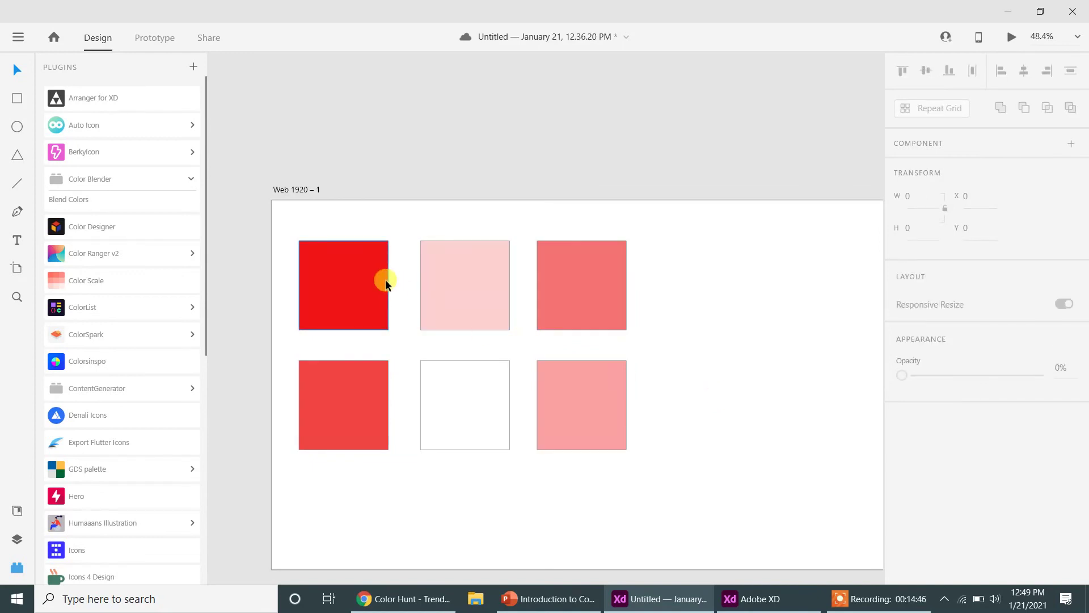
Step: Undo the red blend and the top-left square's red fill
key("ctrl+z")
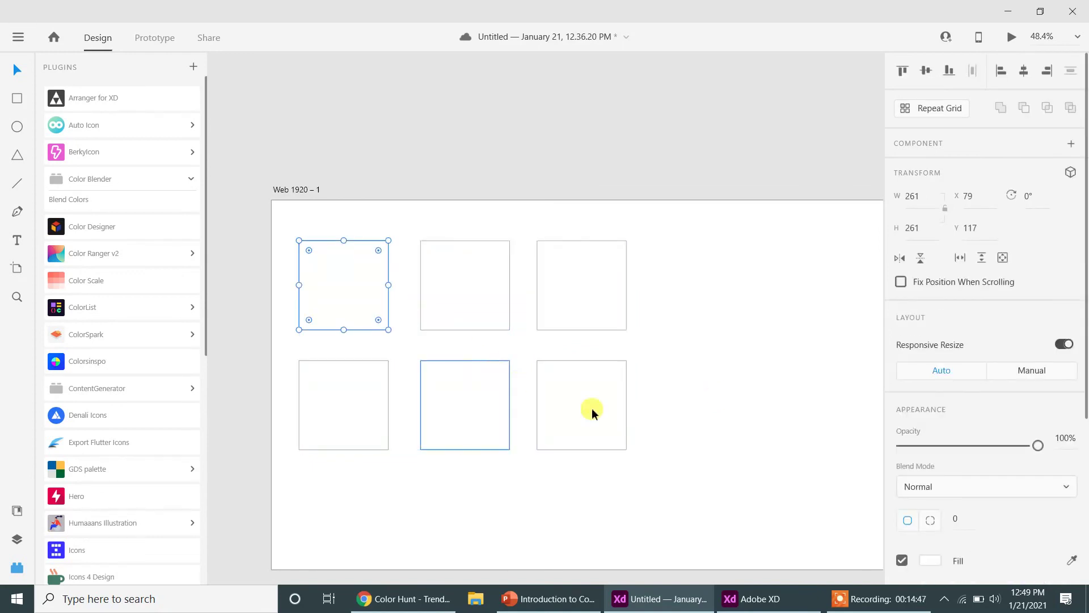
Step: Give the top-left square the solid blue fill #1010E9
left_click(930, 560)
left_click(858, 421)
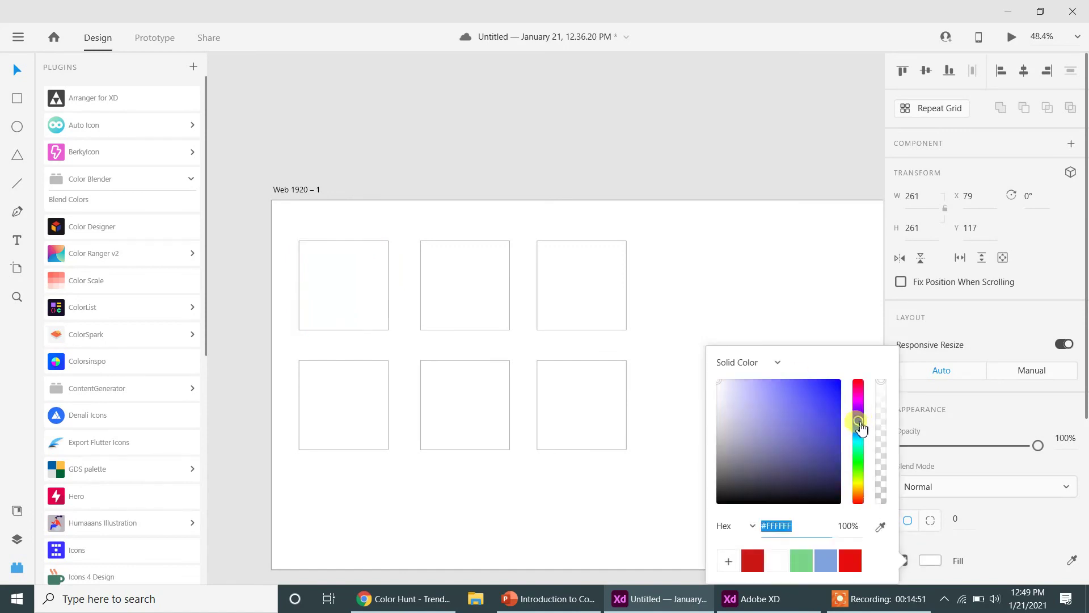
left_click(832, 390)
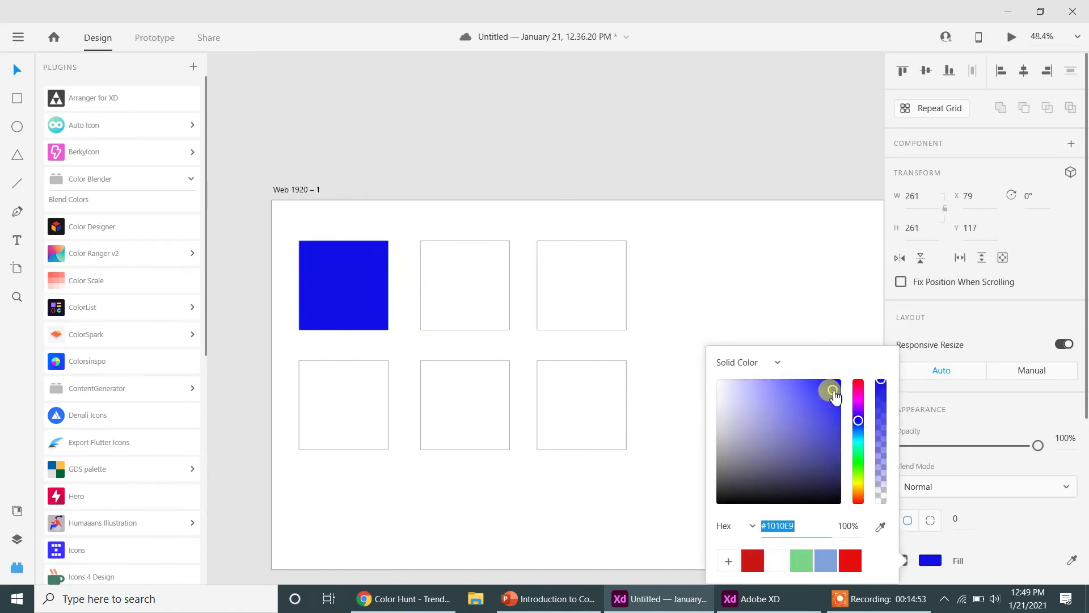
Step: Blend the blue fill across all six squares with Color Blender's Blend Colors command
left_click(295, 224)
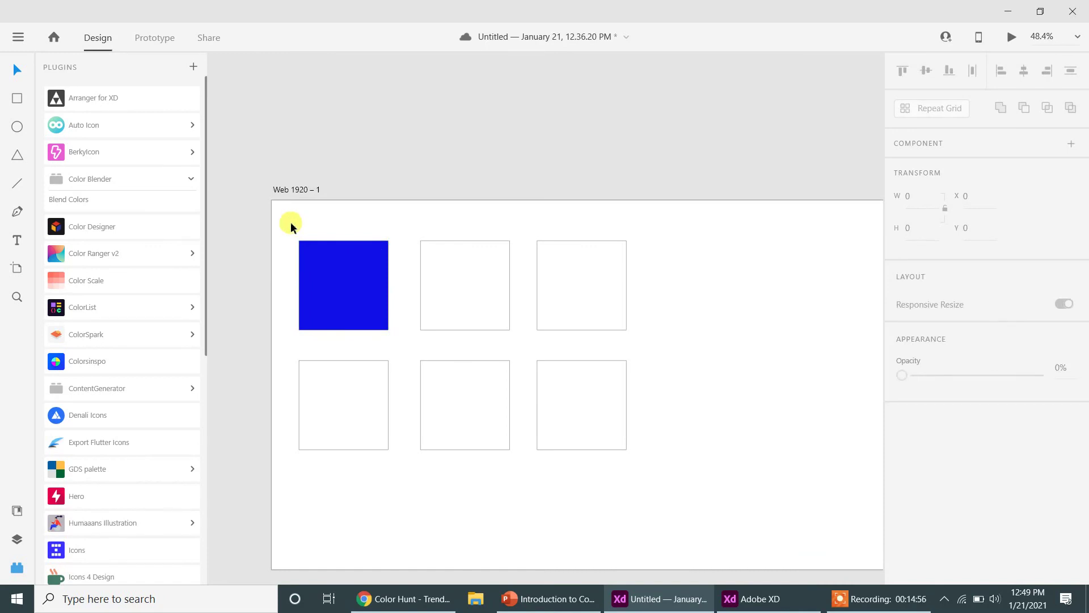
left_click_drag(291, 227, 716, 504)
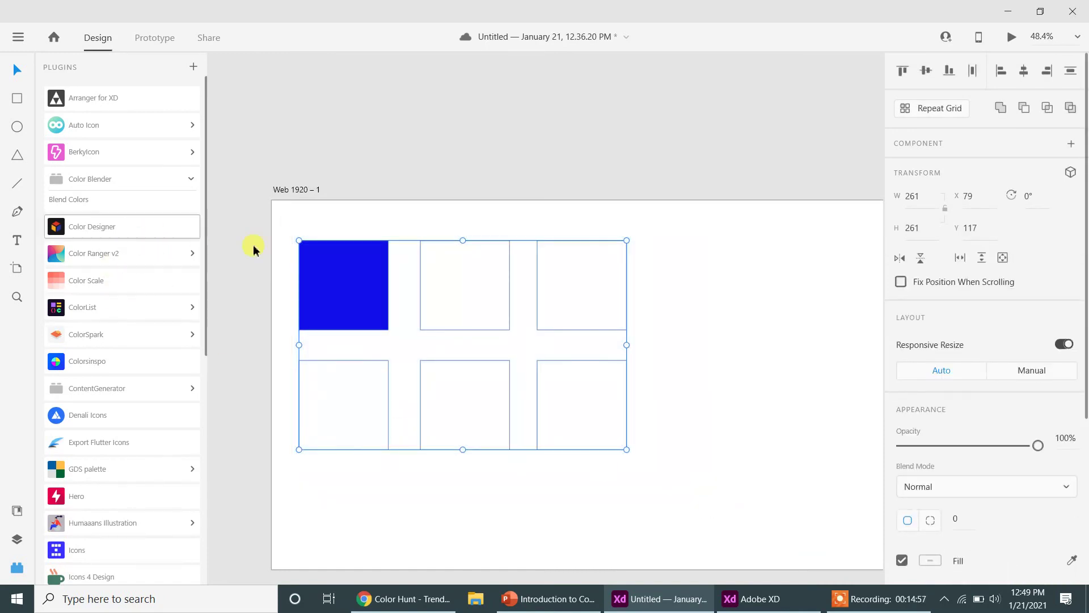
left_click(82, 200)
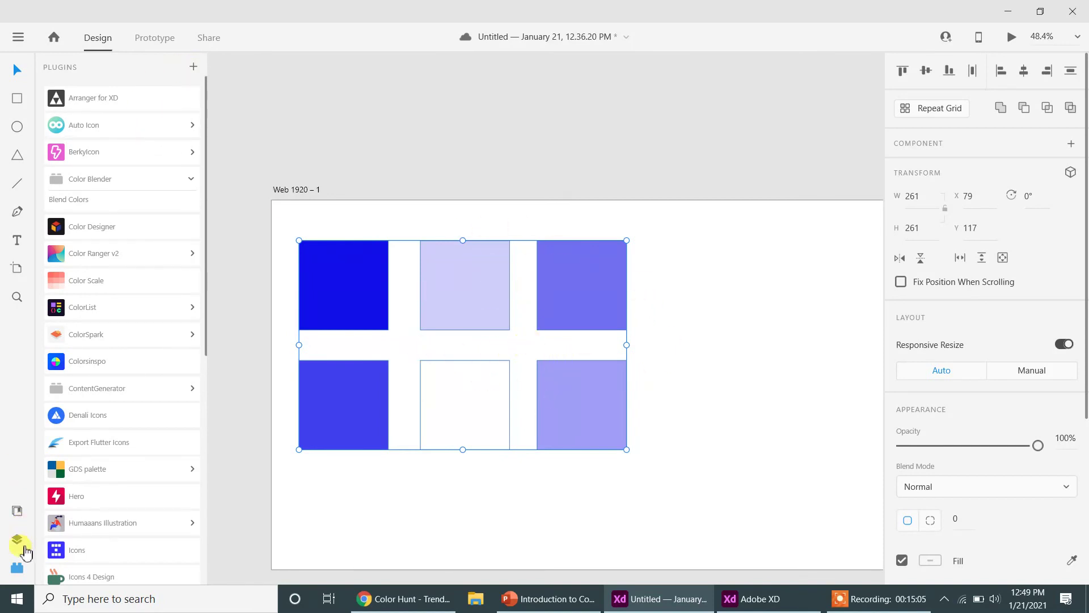
Step: Add the fill colours of the six selected squares to the document's colour assets and slightly widen the assets list
left_click(17, 510)
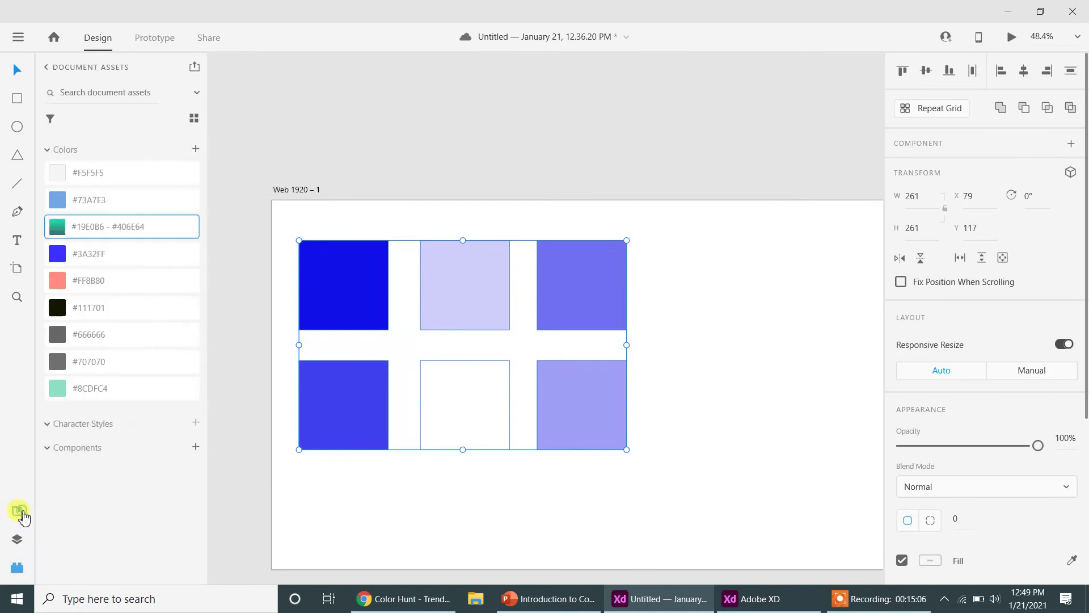
left_click(194, 151)
scroll(130, 142, "down", 1)
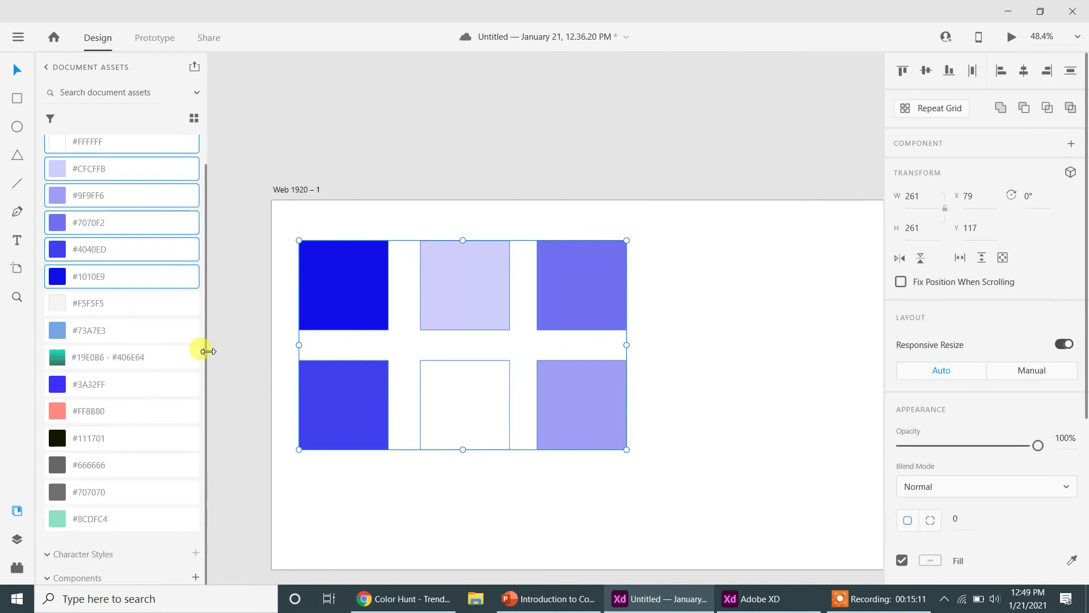
left_click_drag(208, 351, 219, 122)
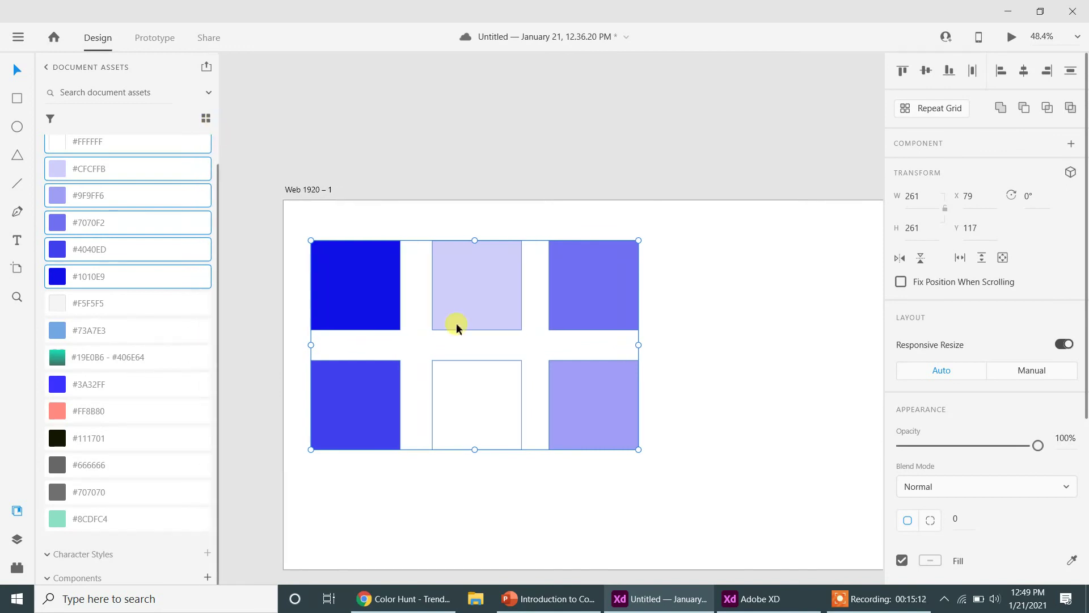
left_click(859, 604)
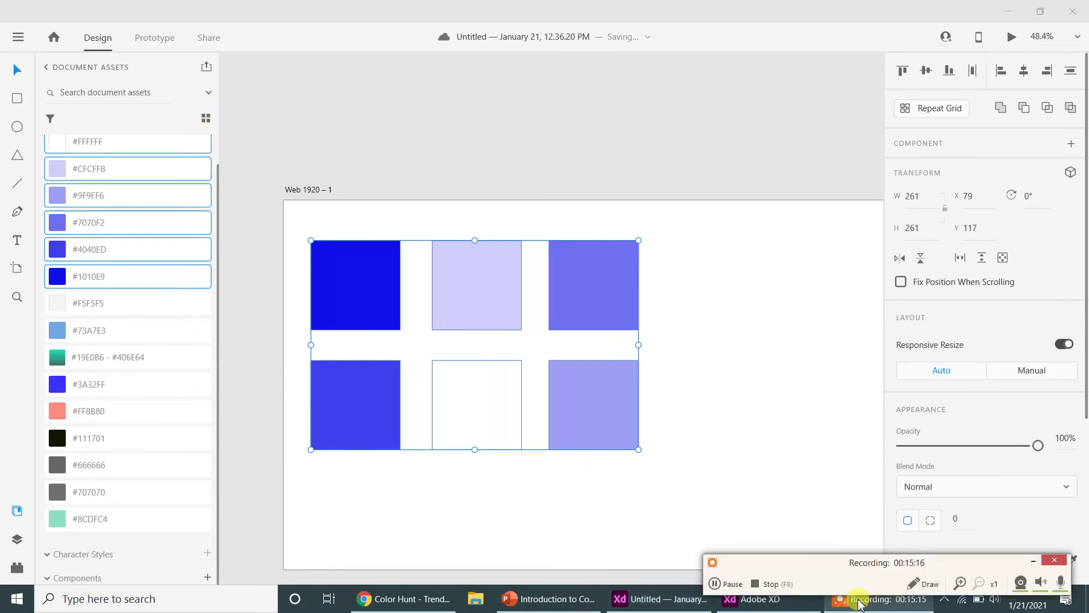